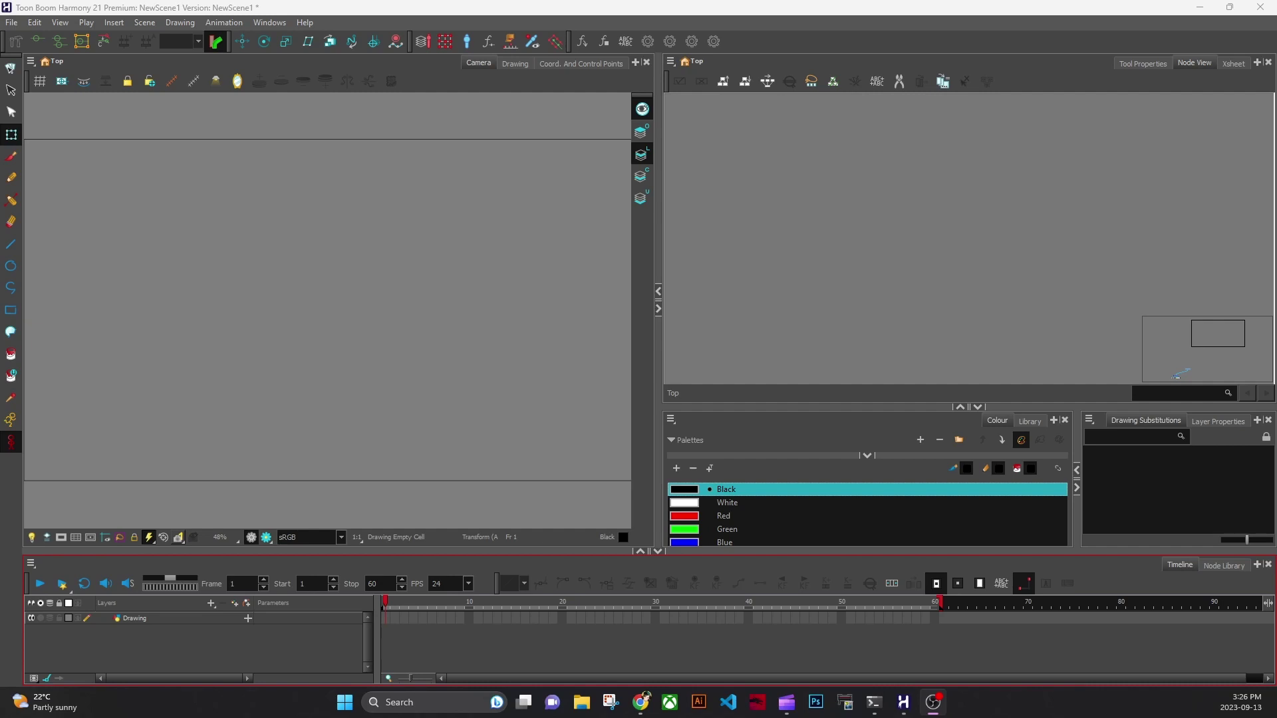
# Step: Turn off the Focus On Mouse Enter option in the General preferences and apply the change
pyautogui.click(34, 22)
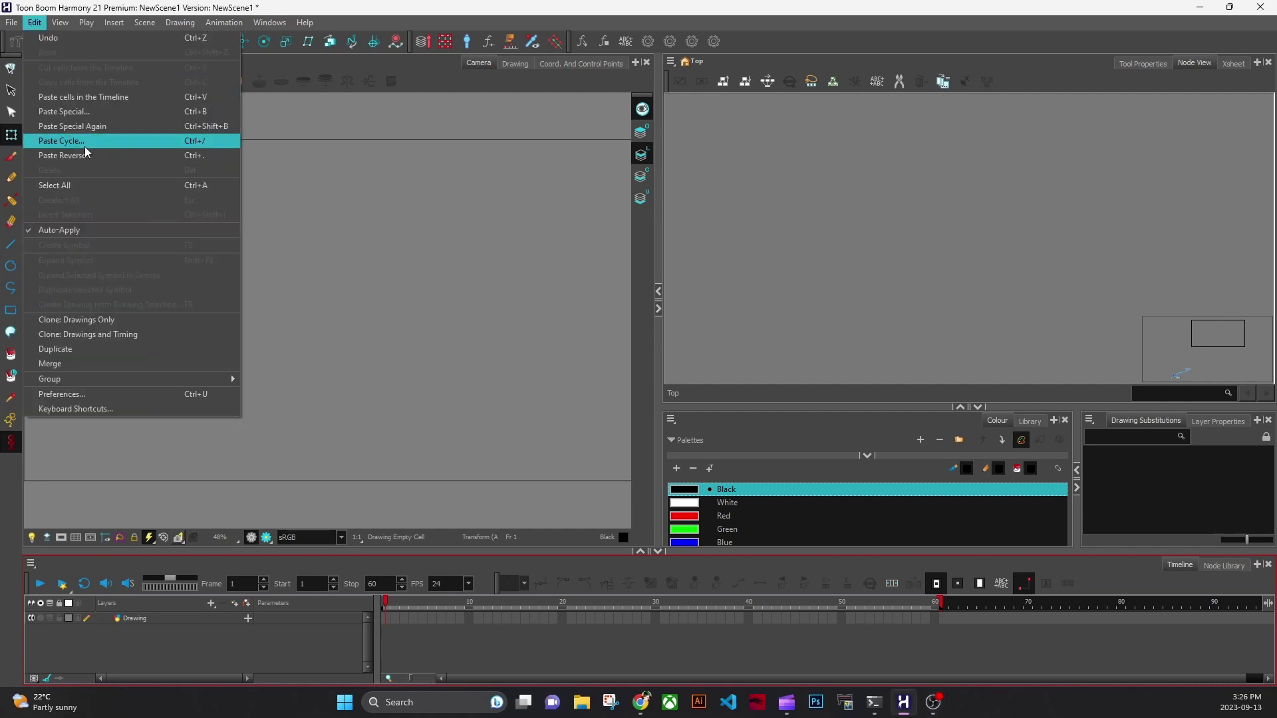
pyautogui.click(98, 393)
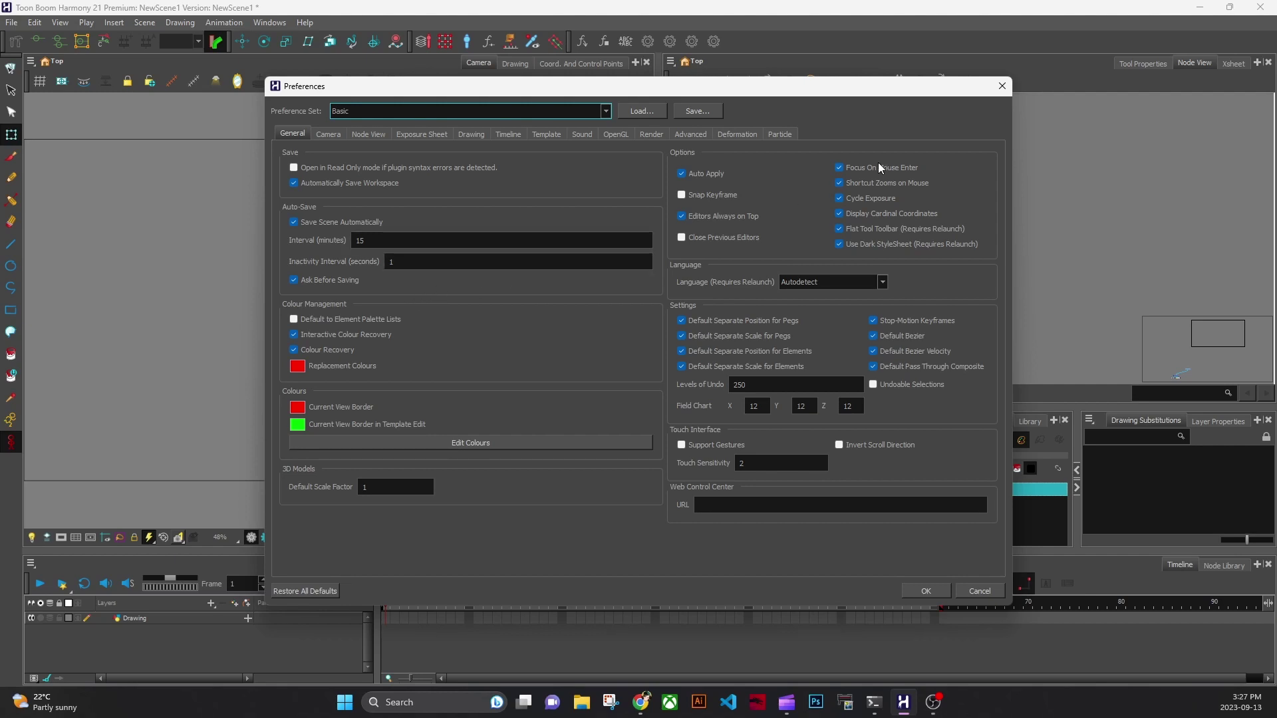
pyautogui.click(840, 168)
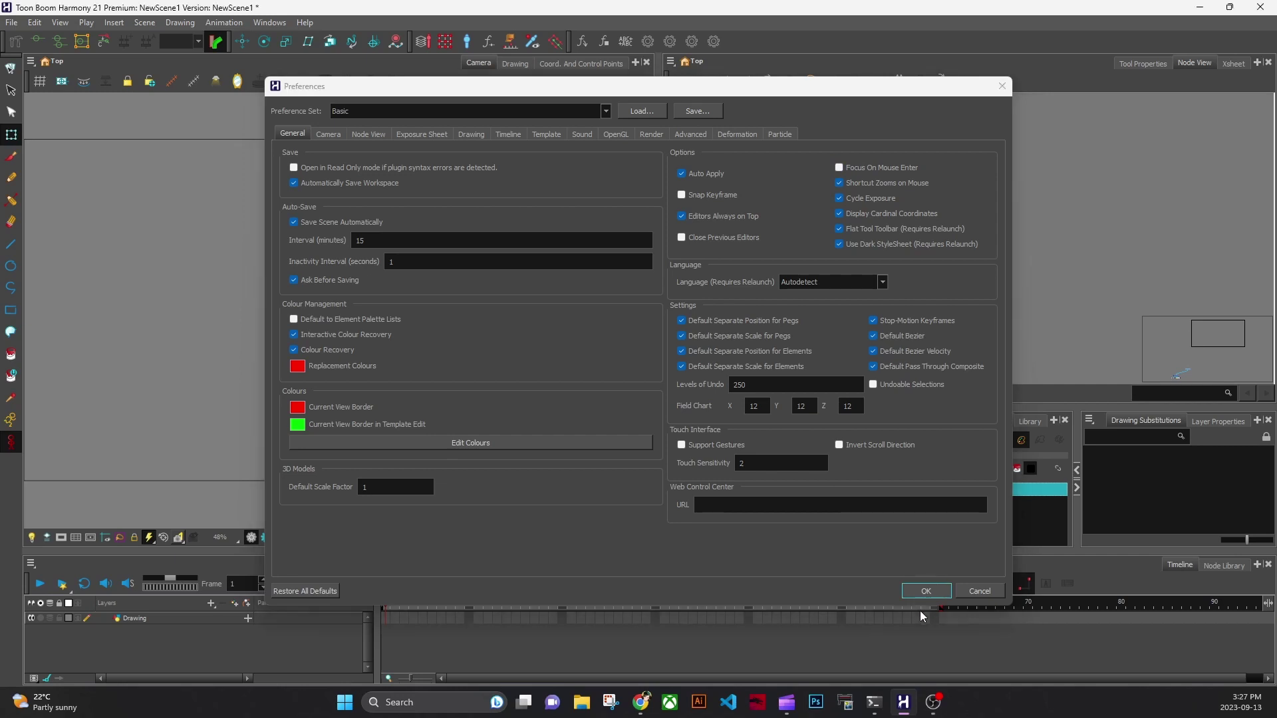
pyautogui.click(926, 591)
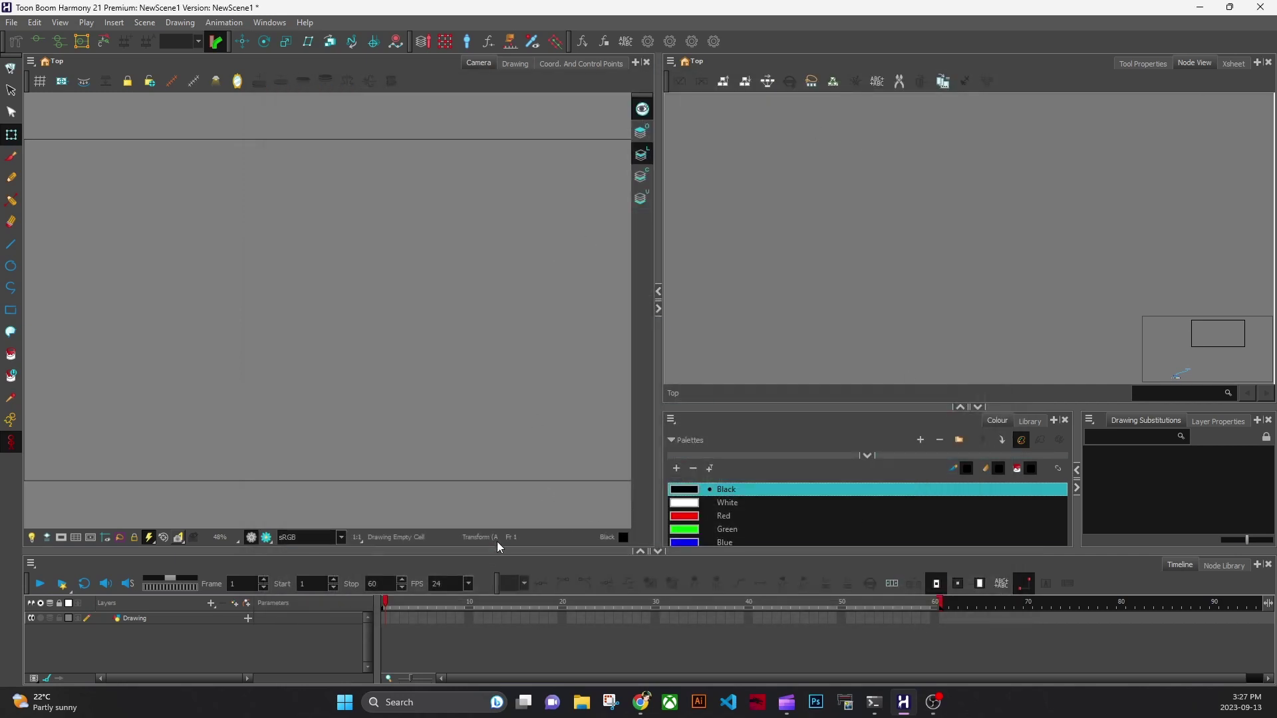
# Step: Test manual view focus by activating the Camera, Node View and Colour views one after another
pyautogui.click(636, 78)
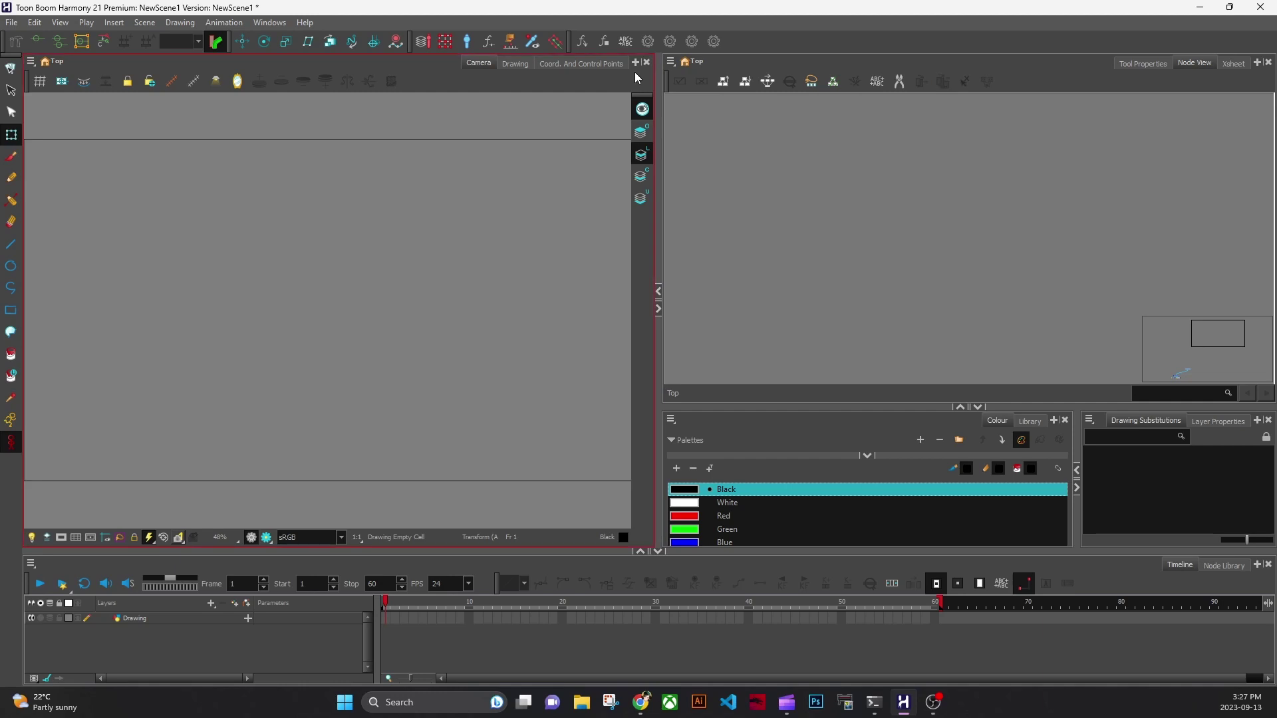
pyautogui.click(1028, 70)
pyautogui.click(891, 417)
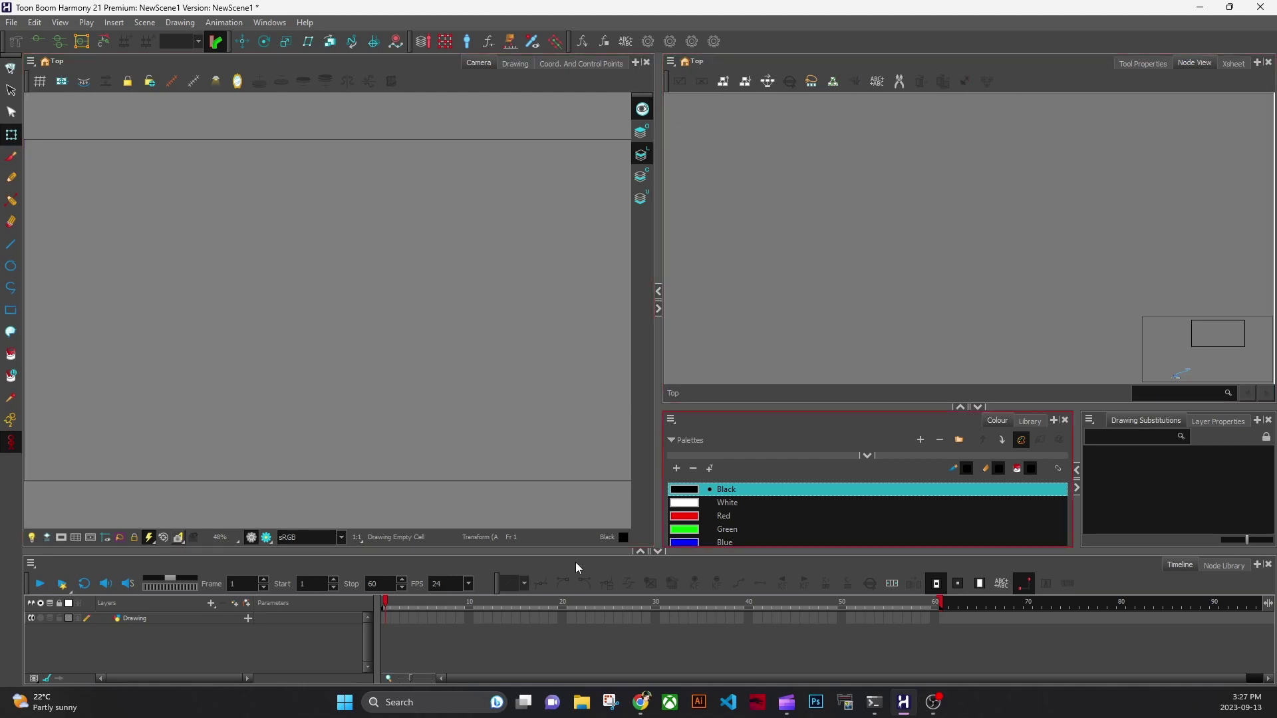
pyautogui.click(533, 281)
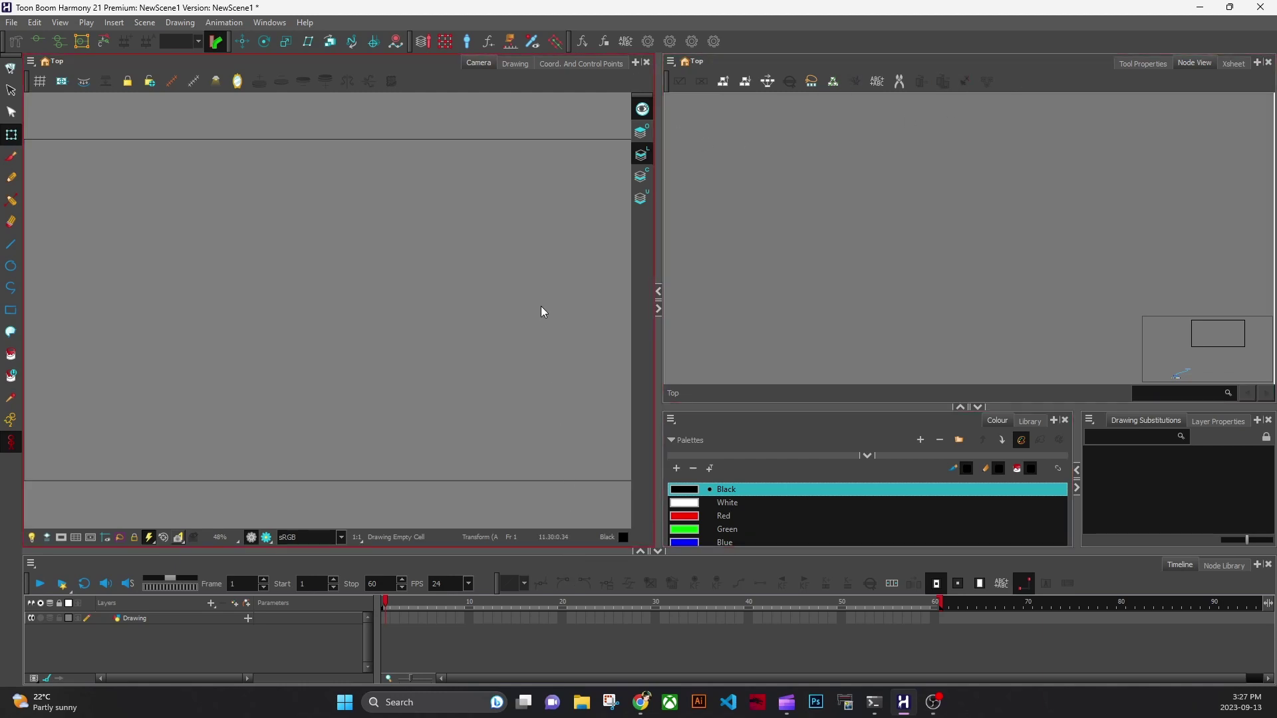
# Step: Turn the Focus On Mouse Enter option back on in the General preferences and apply it
pyautogui.click(60, 22)
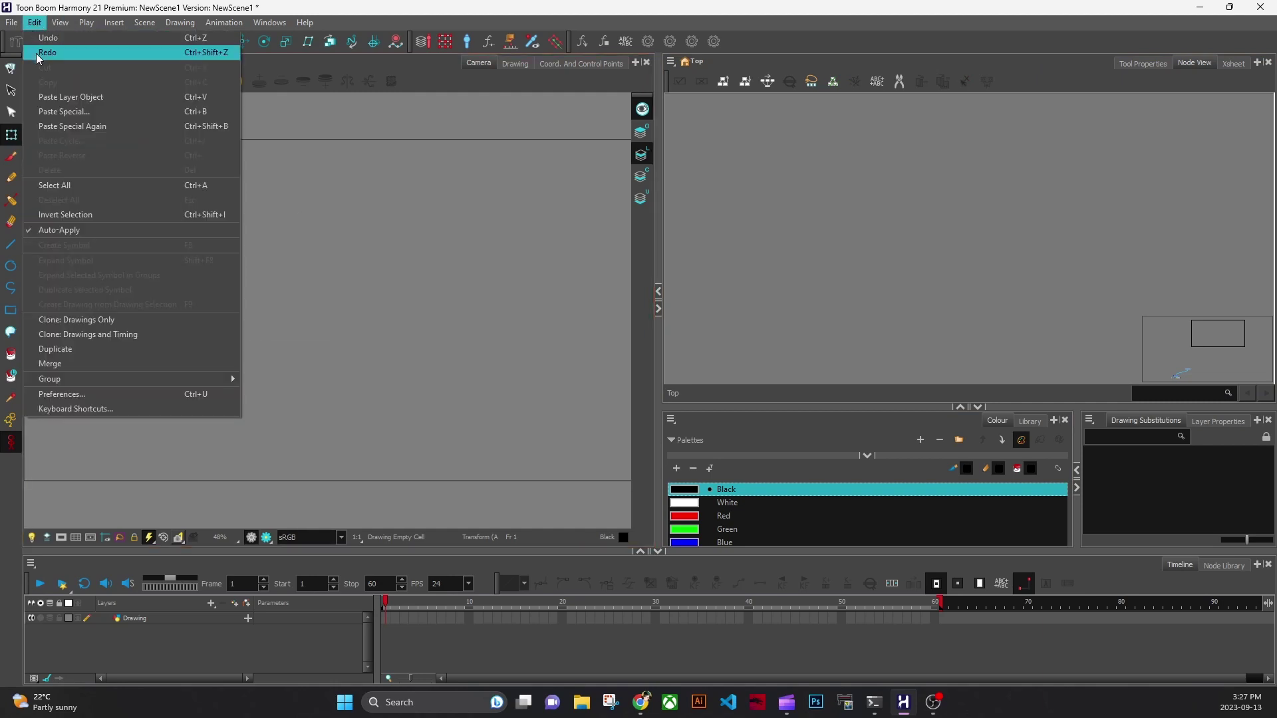
pyautogui.click(89, 392)
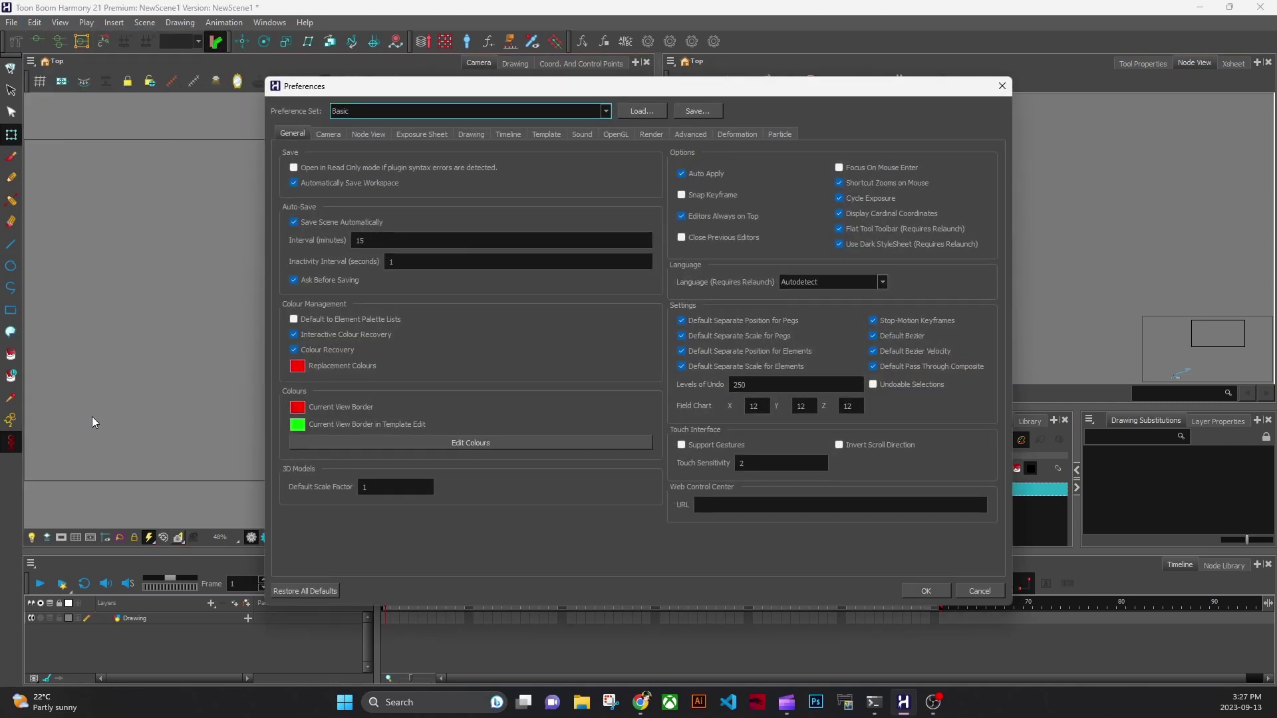
pyautogui.click(840, 167)
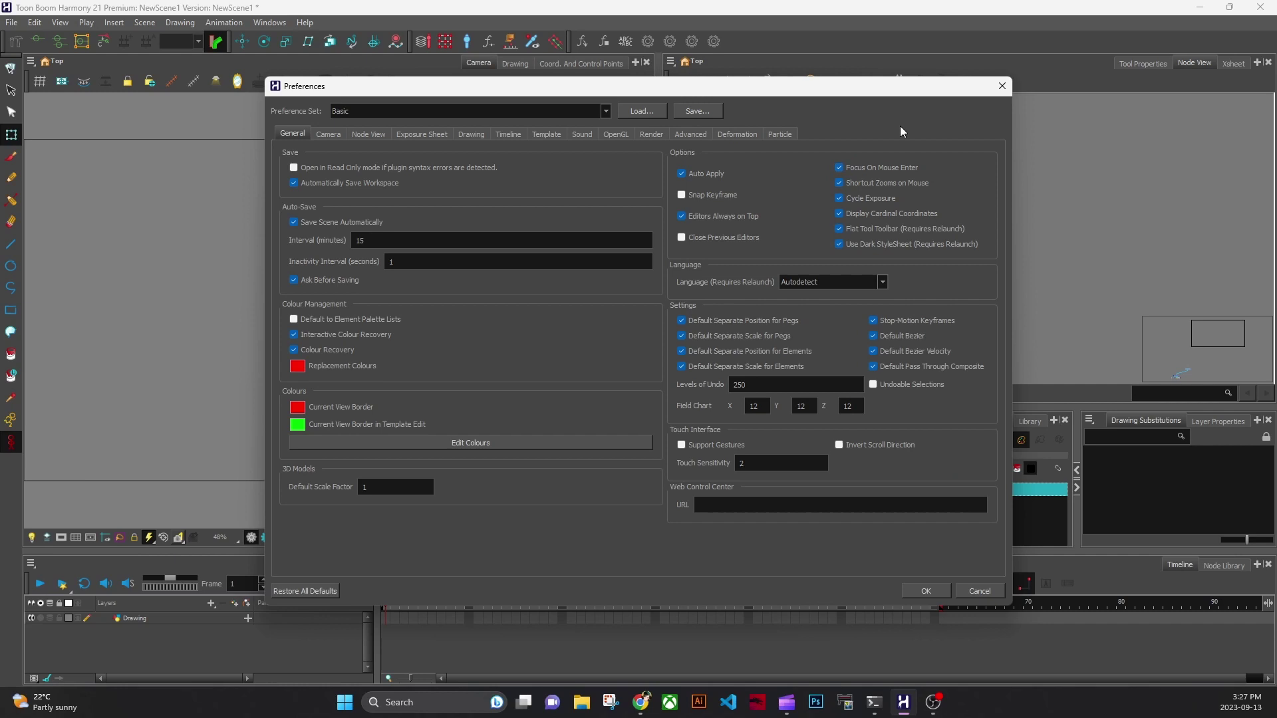
pyautogui.click(929, 590)
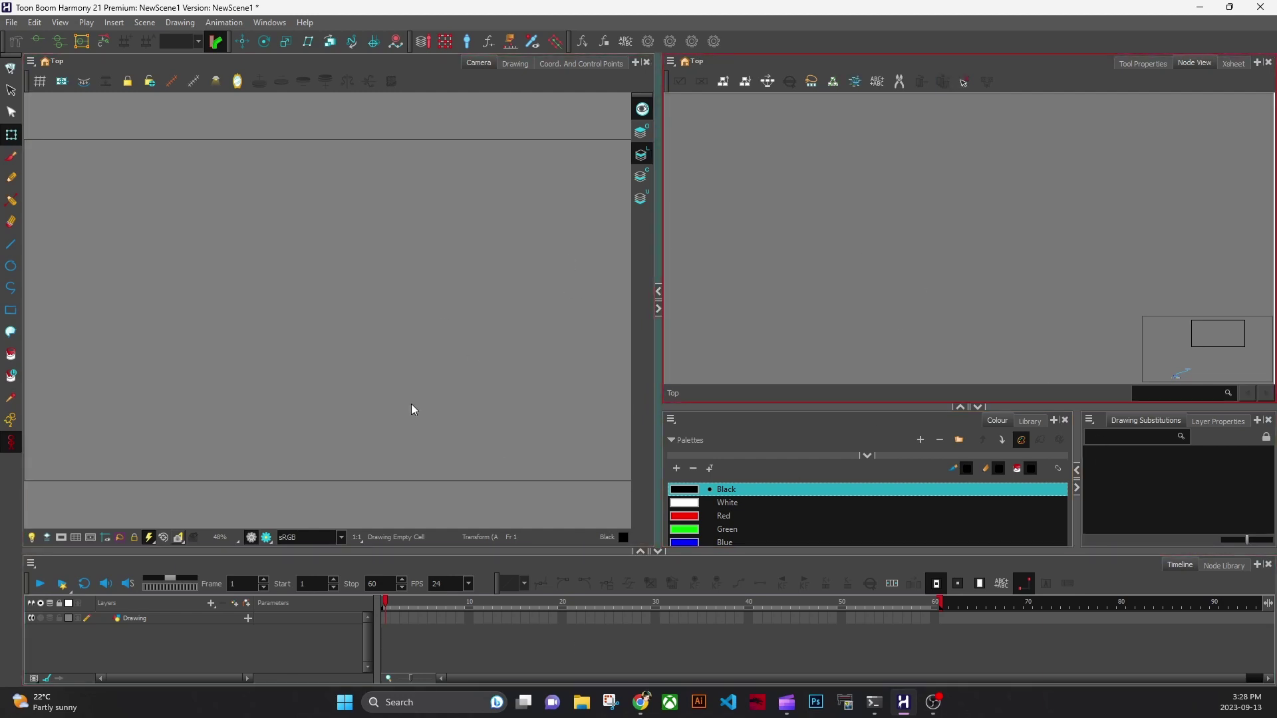
# Step: Turn off the Shortcut Zooms on Mouse option in the General preferences and apply the change
pyautogui.click(35, 22)
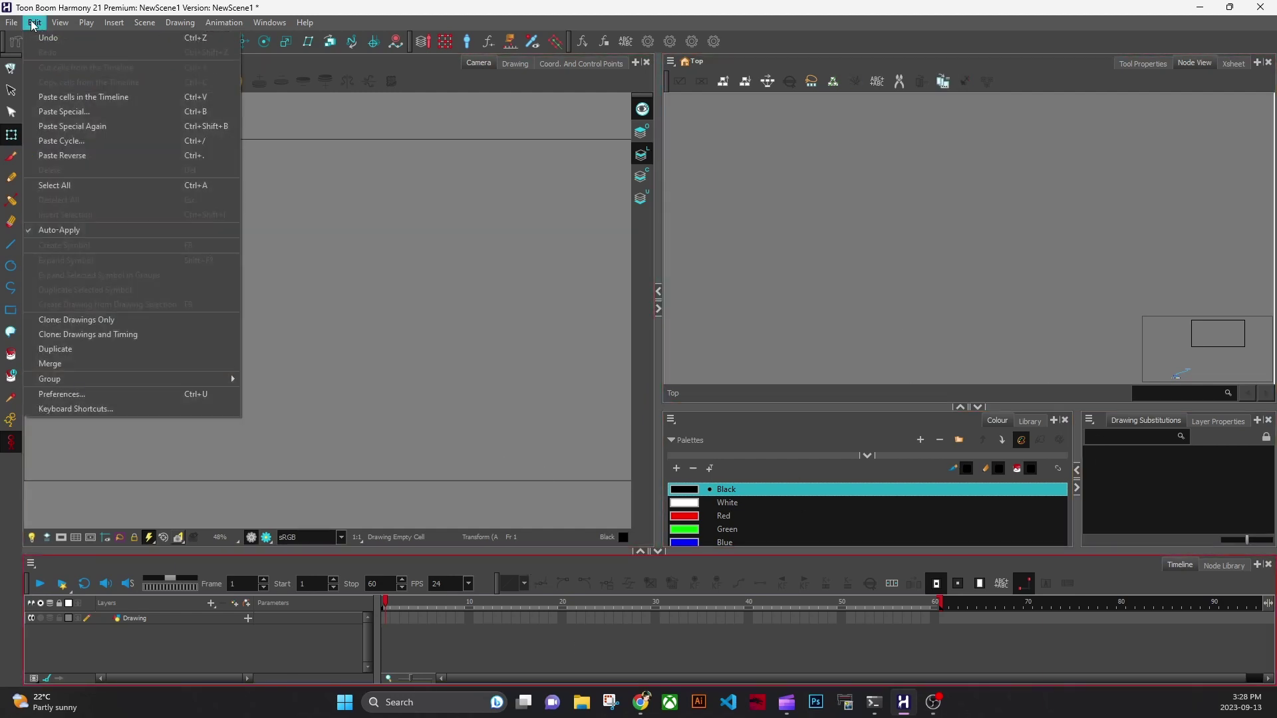
pyautogui.click(100, 394)
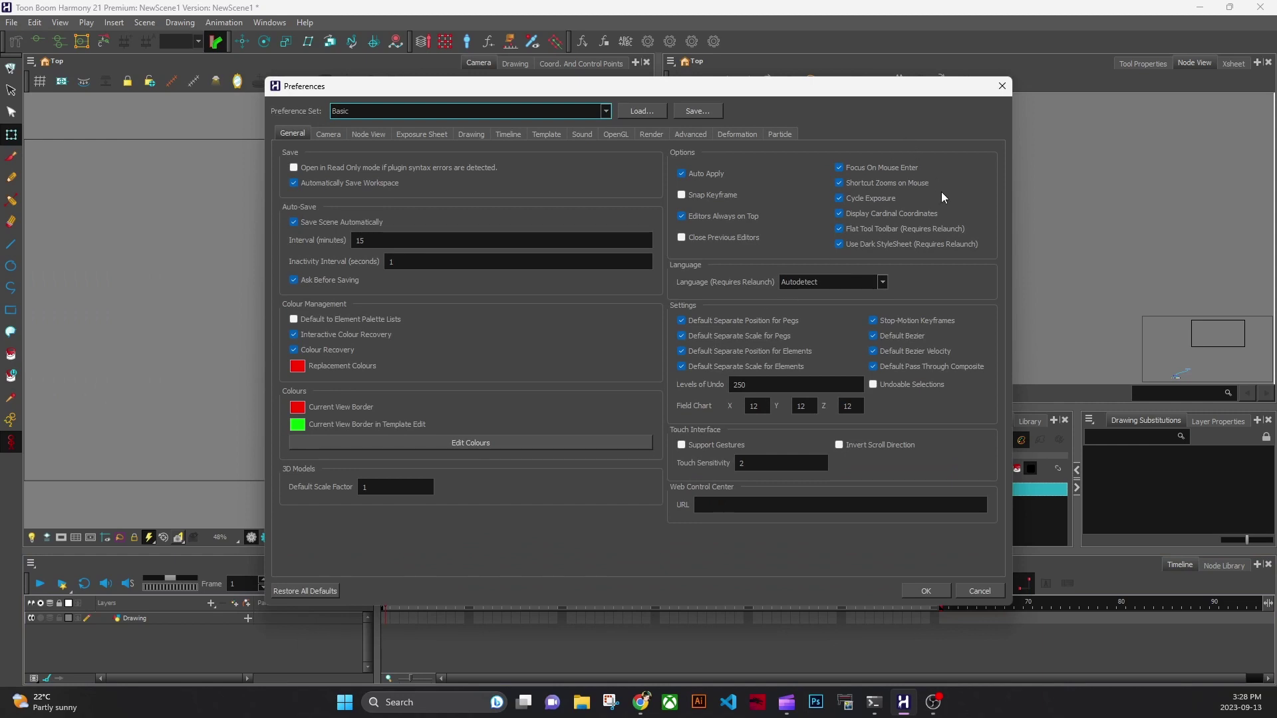
pyautogui.click(840, 184)
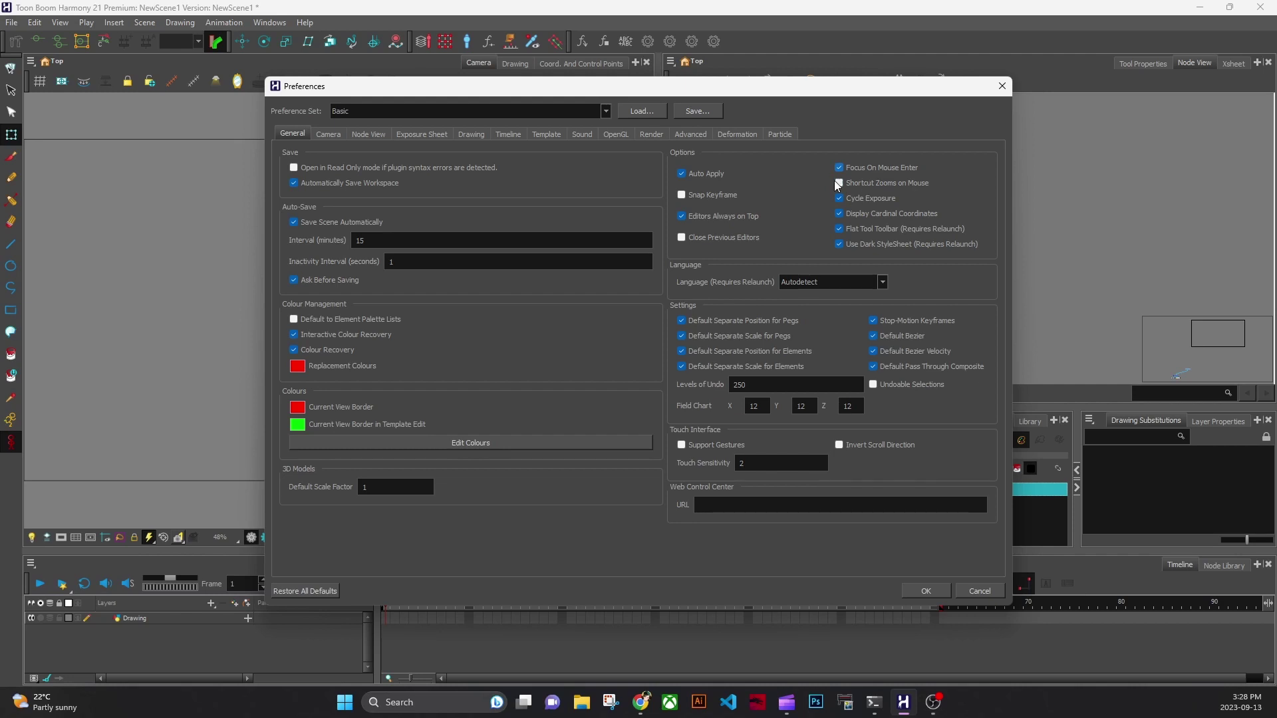
pyautogui.click(922, 592)
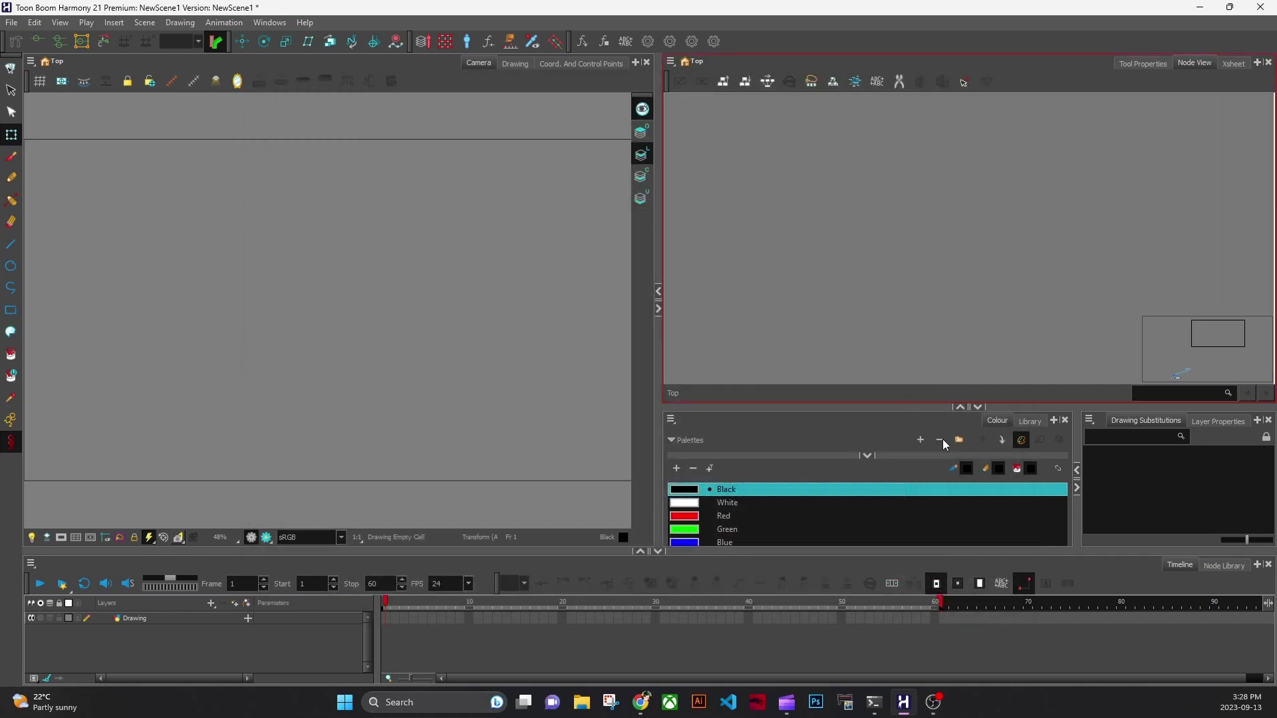
# Step: Bring the node network into view and move the Drawing node to just above the Composite node
pyautogui.click(1218, 352)
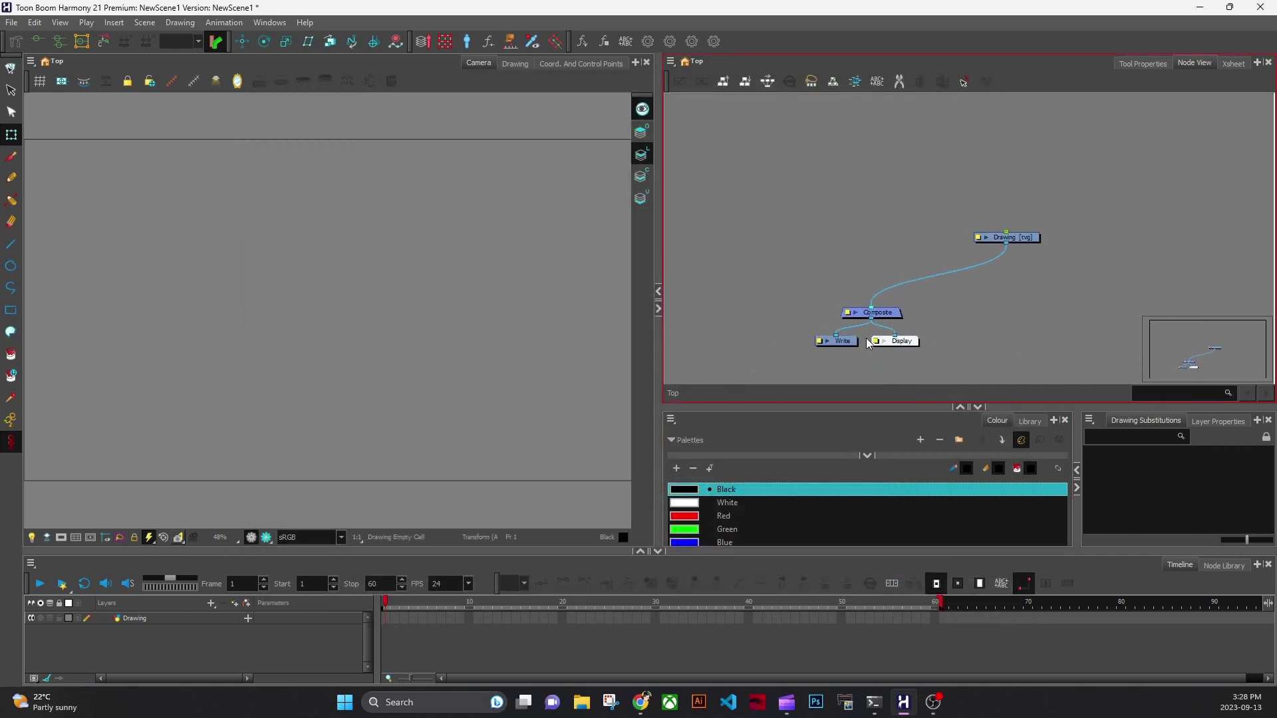
pyautogui.moveTo(1004, 238); pyautogui.dragTo(876, 259)
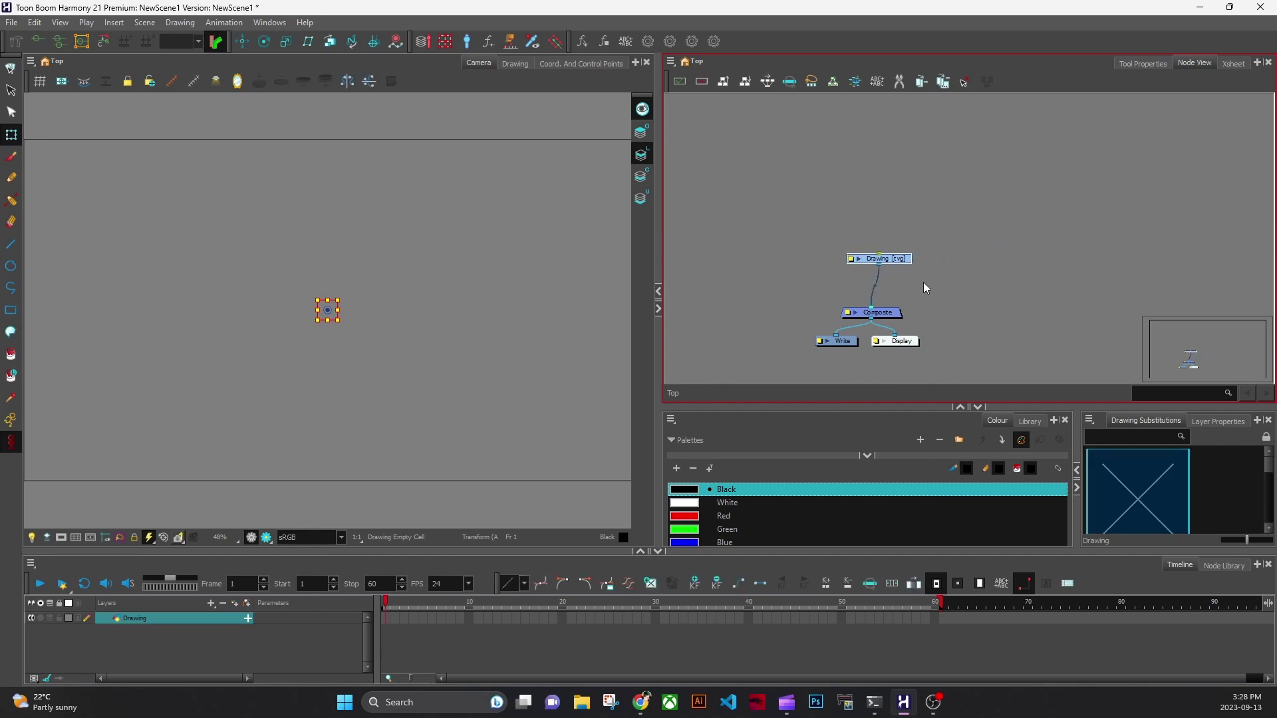
# Step: Zoom in and out of the Node View to examine how zooming behaves with different pointer positions
pyautogui.scroll(4, 934, 286)
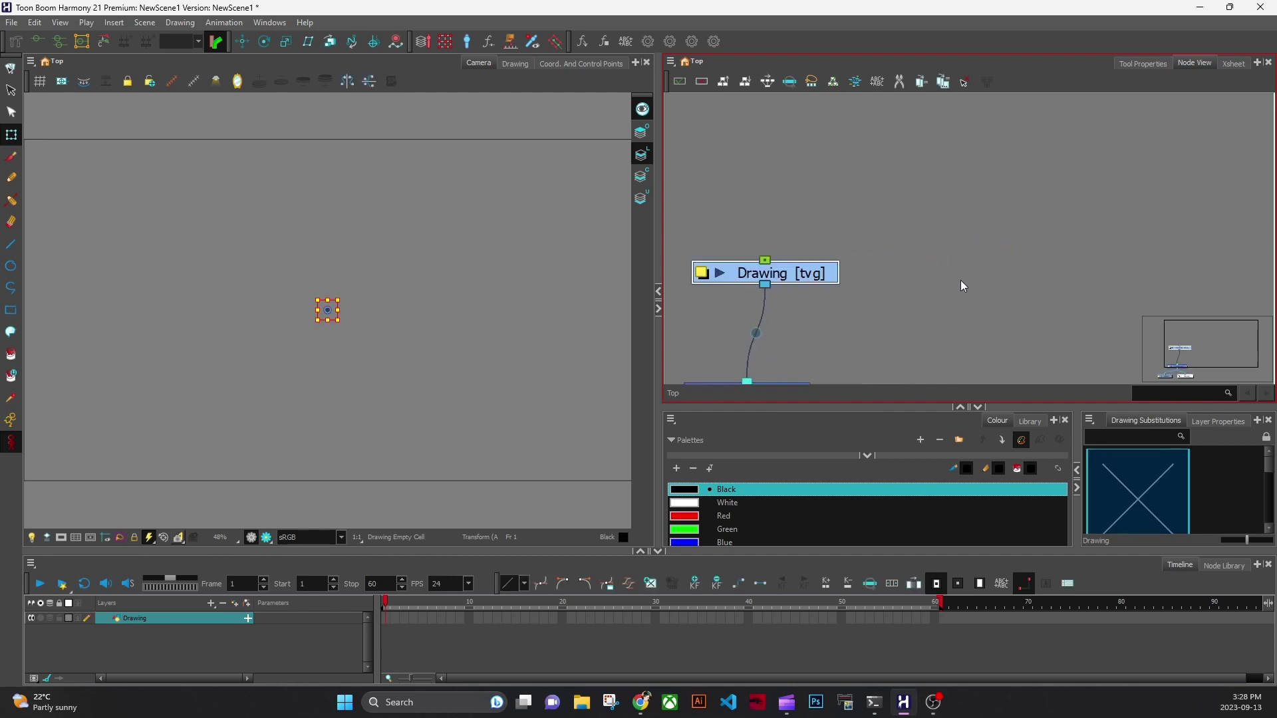
pyautogui.scroll(-2, 949, 289)
pyautogui.scroll(-1, 912, 326)
pyautogui.scroll(3, 736, 237)
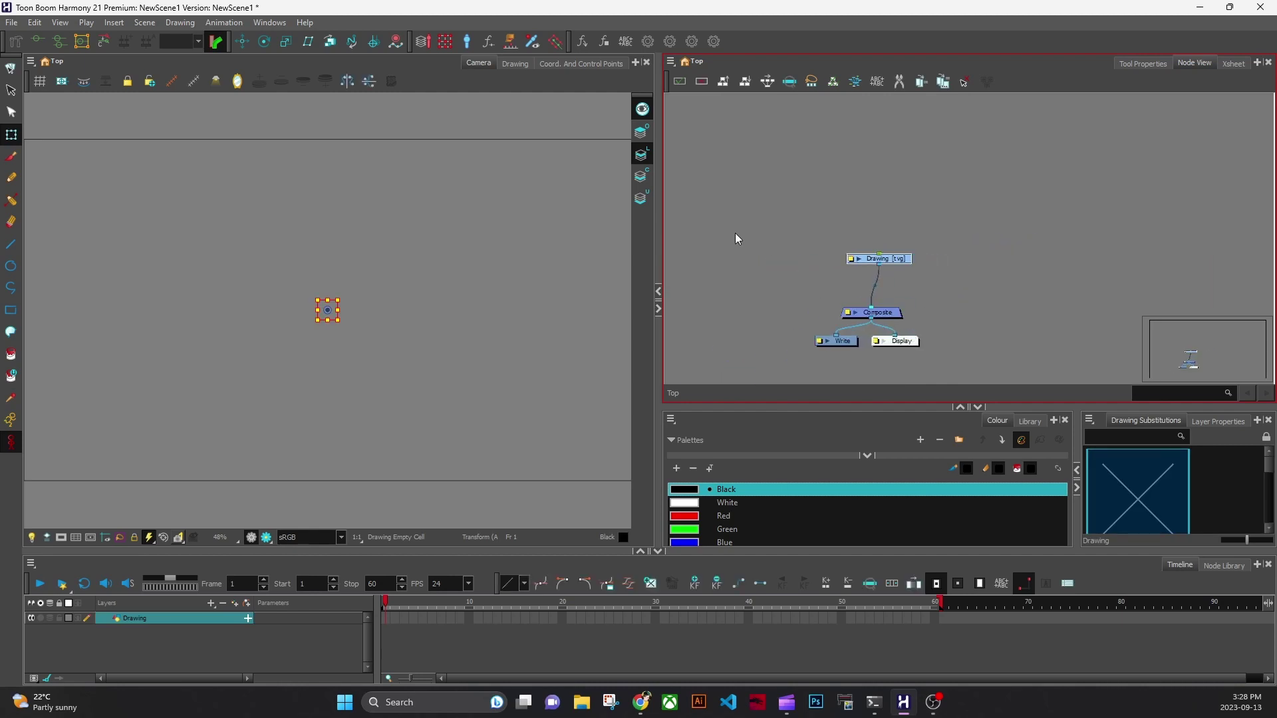
pyautogui.scroll(-2, 1059, 335)
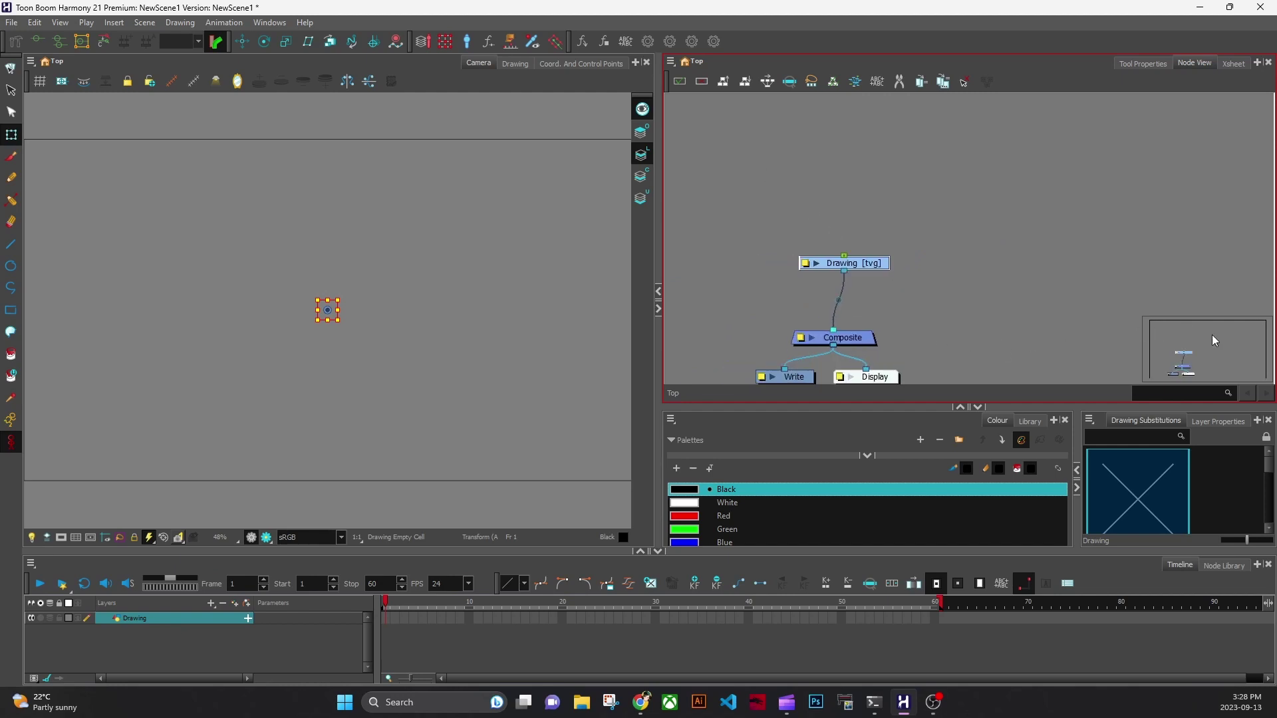
pyautogui.scroll(2, 1208, 341)
pyautogui.scroll(-1, 987, 234)
pyautogui.scroll(-1, 990, 242)
# Step: Turn the Shortcut Zooms on Mouse option back on in the General preferences and apply it
pyautogui.click(251, 322)
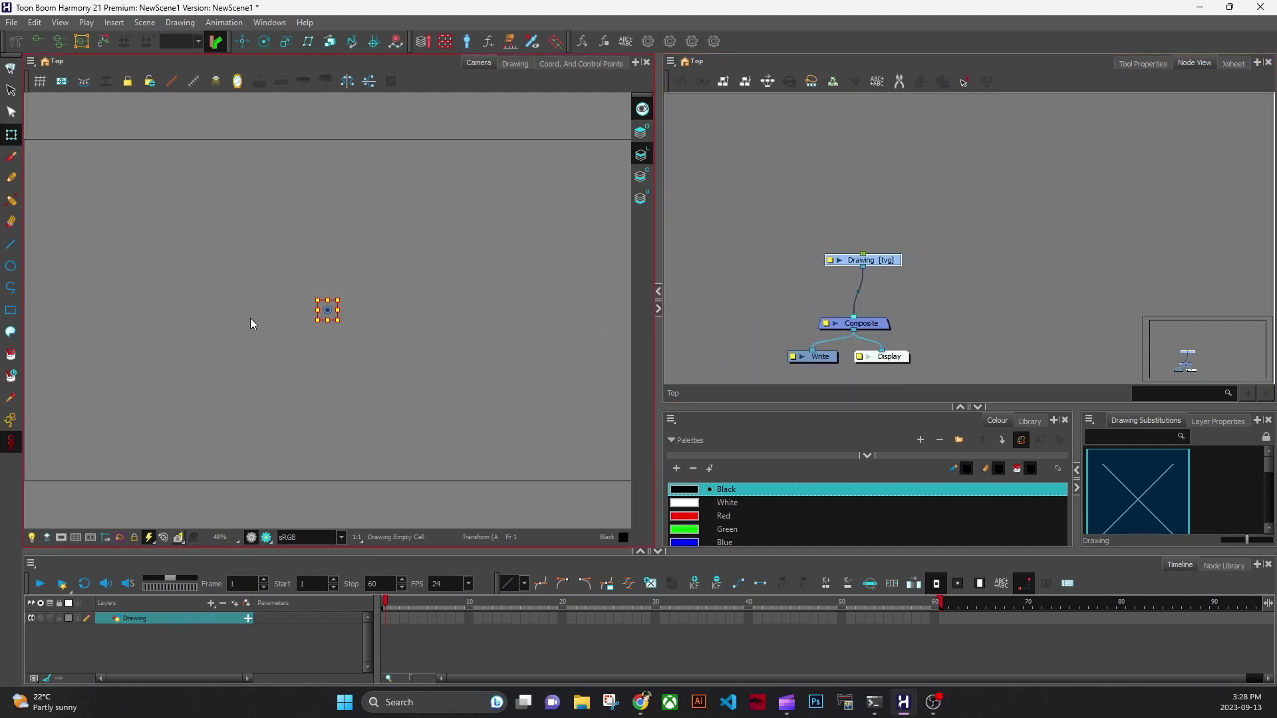
pyautogui.click(34, 22)
pyautogui.click(108, 395)
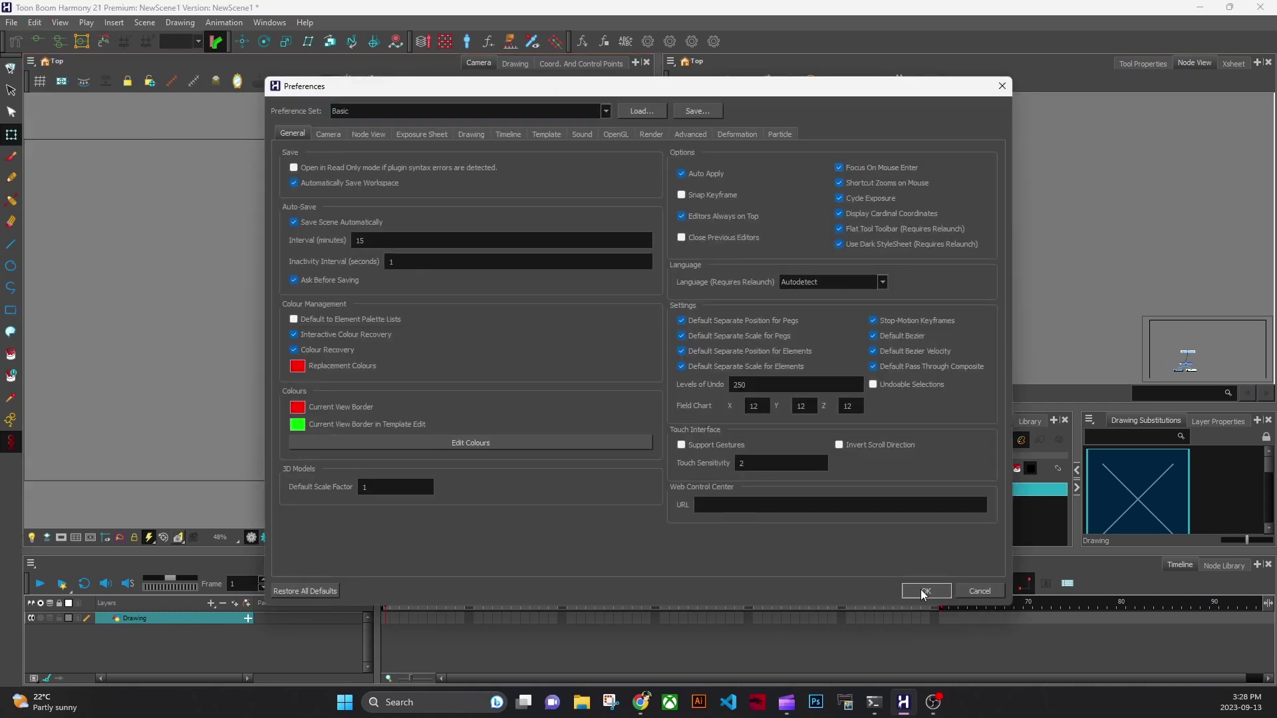
pyautogui.click(925, 591)
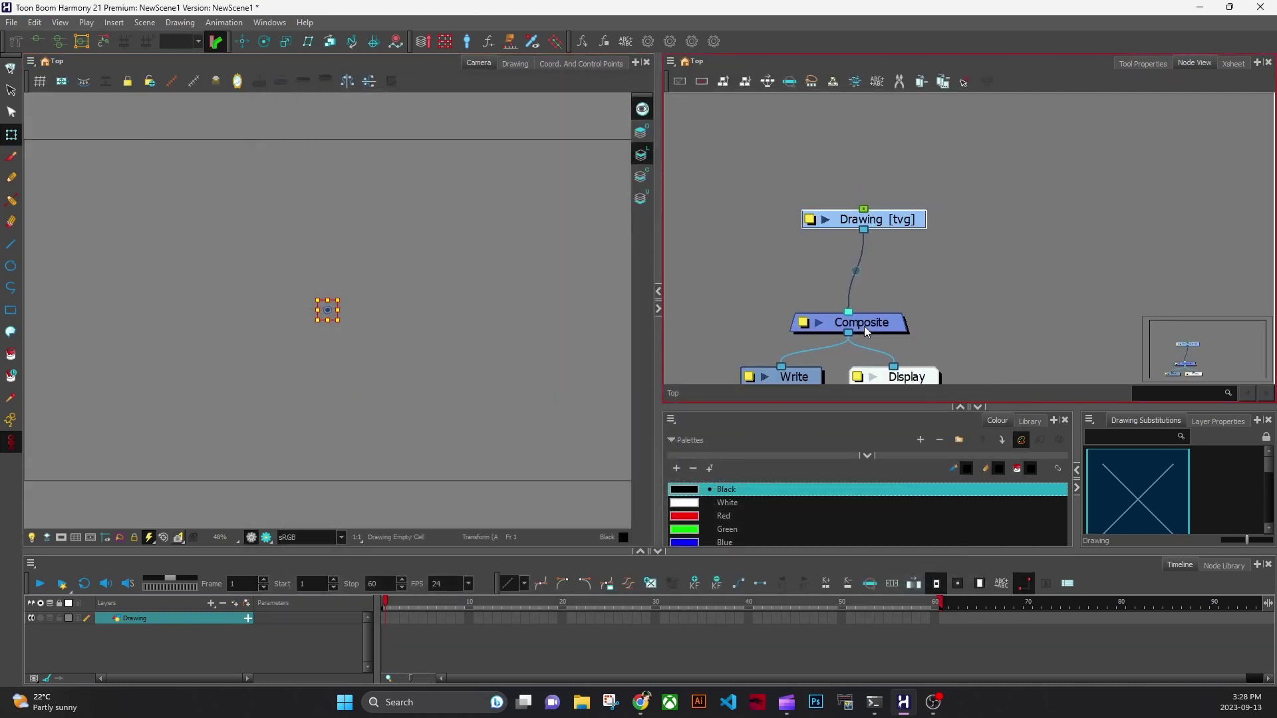
# Step: Test pointer-centred zooming in the Node View around the nodes and over an empty area
pyautogui.scroll(-1, 865, 328)
pyautogui.scroll(1, 697, 147)
pyautogui.scroll(1, 698, 142)
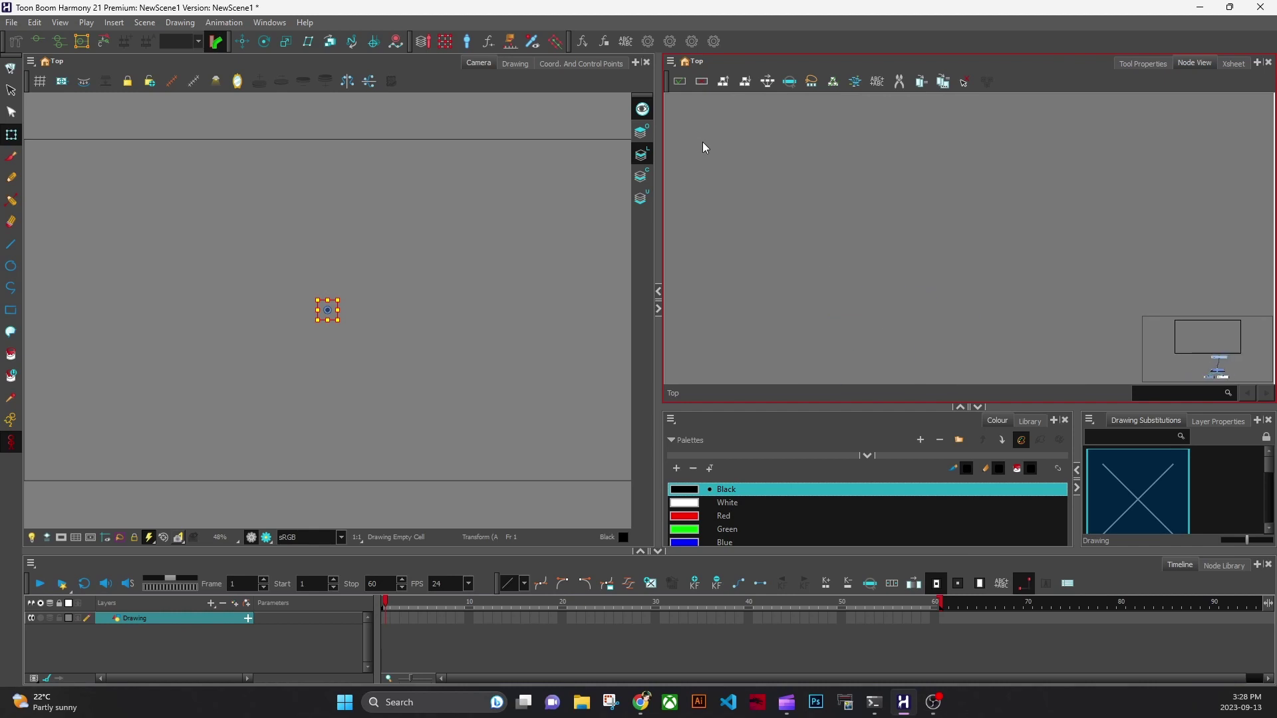
pyautogui.scroll(-1, 708, 145)
pyautogui.scroll(-2, 712, 144)
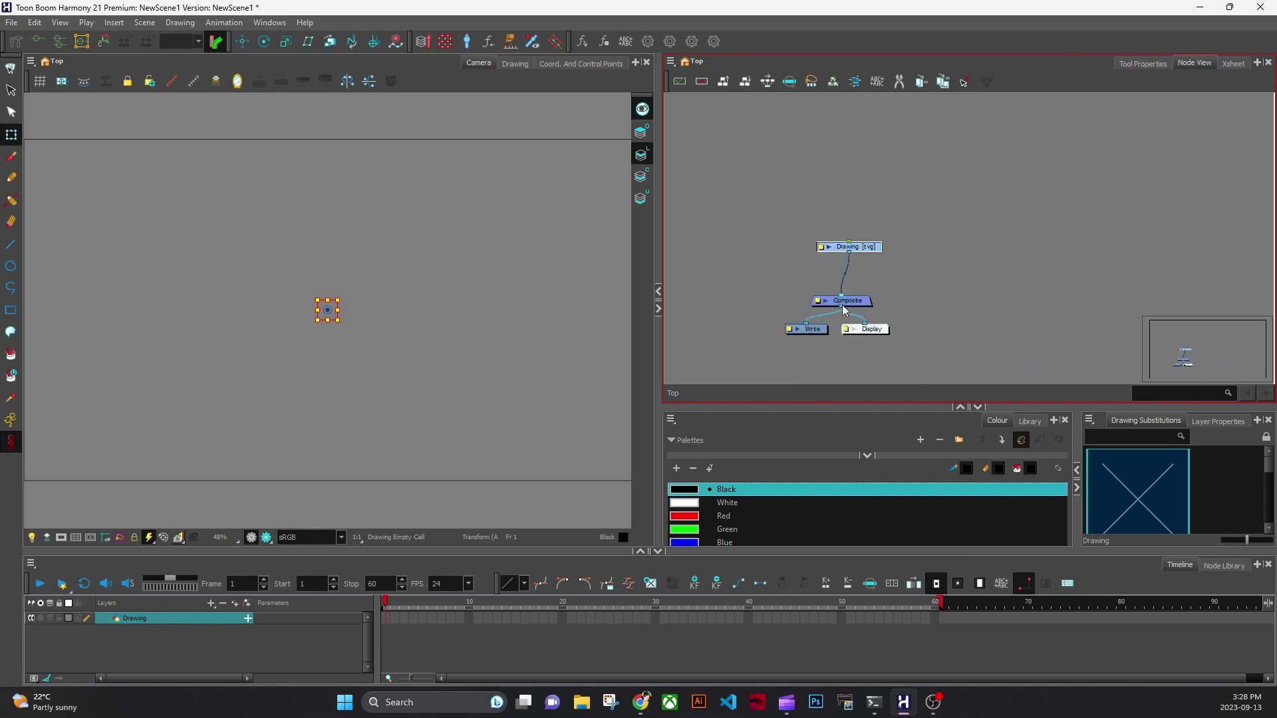
pyautogui.scroll(2, 857, 315)
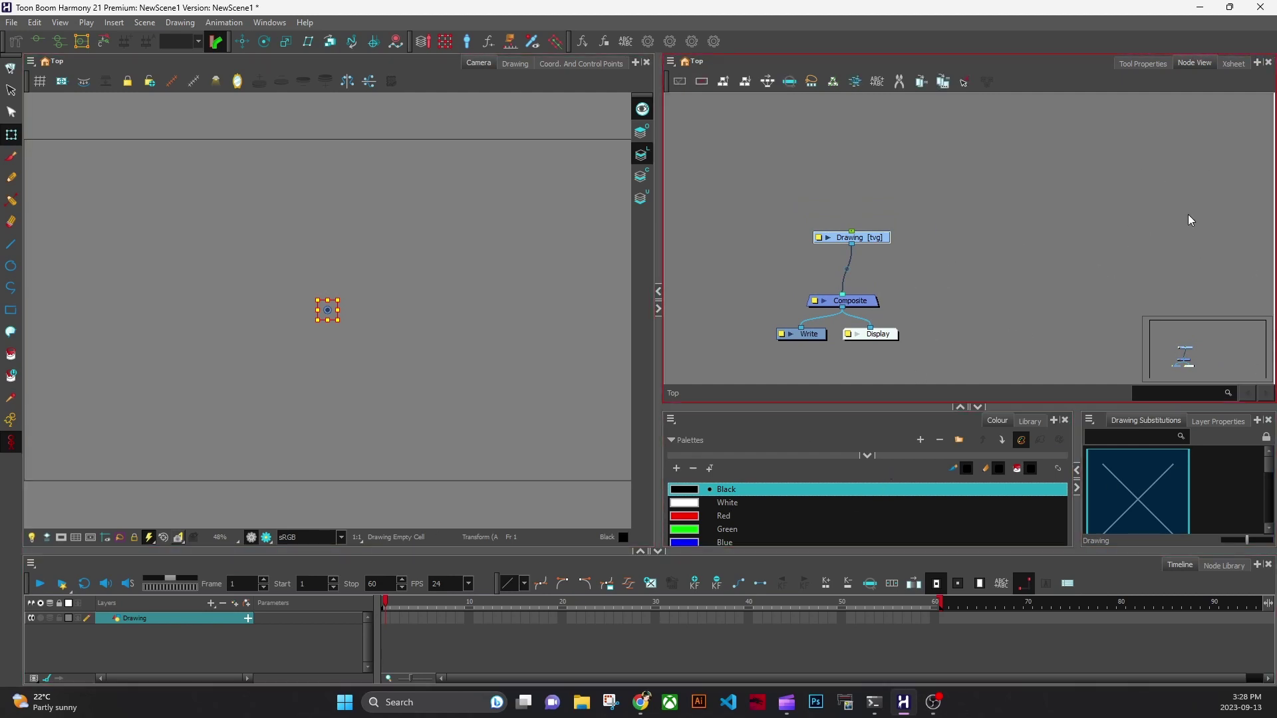
# Step: Review the remaining options in the General preferences and accept the dialog
pyautogui.click(34, 22)
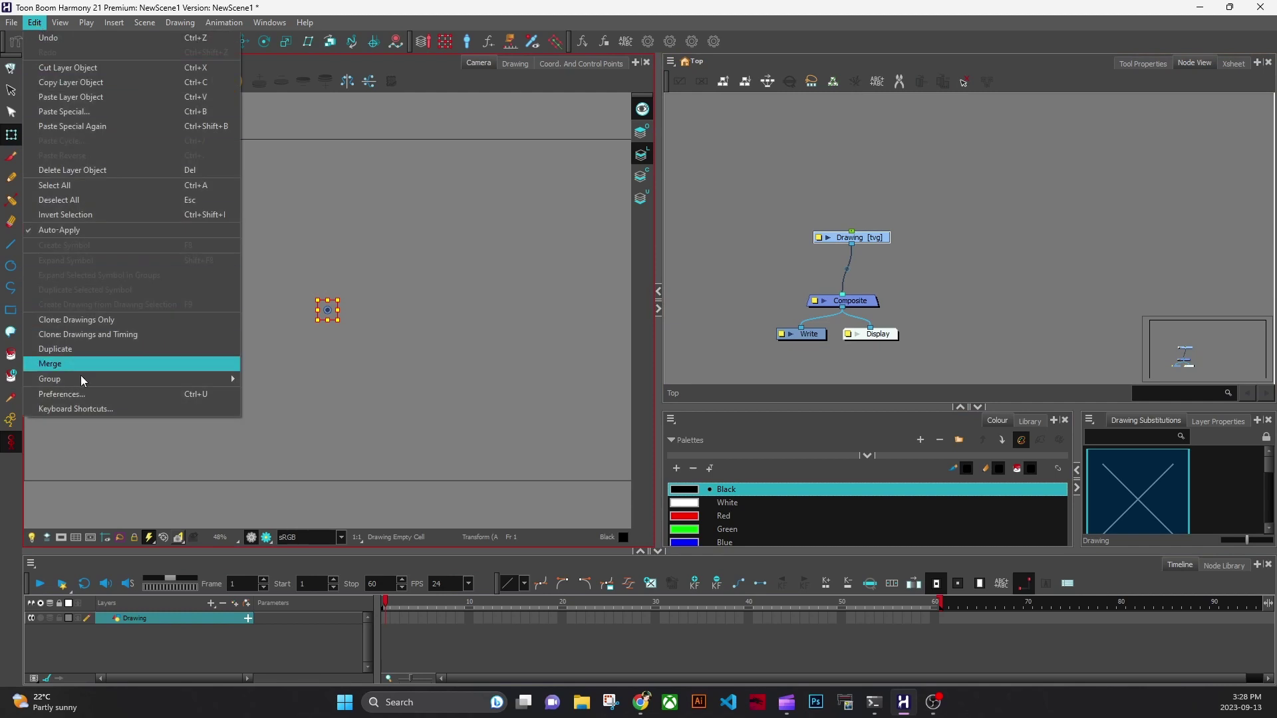
pyautogui.click(90, 399)
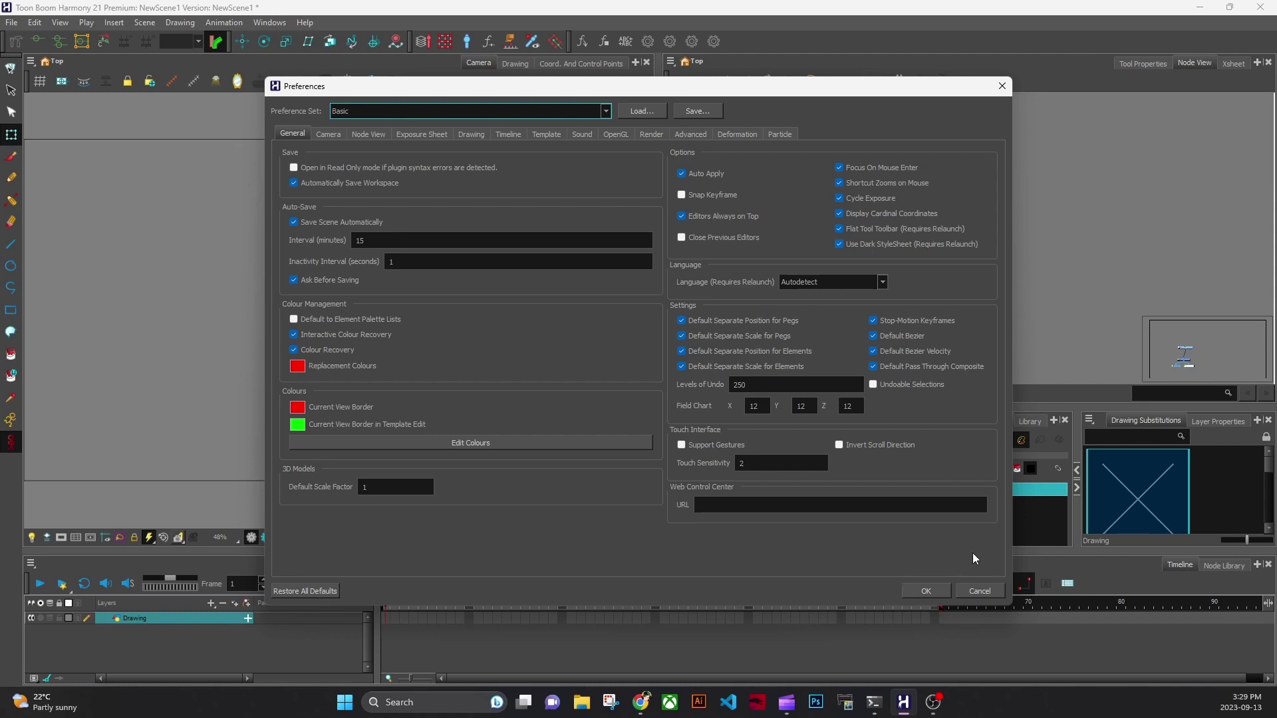
pyautogui.click(939, 593)
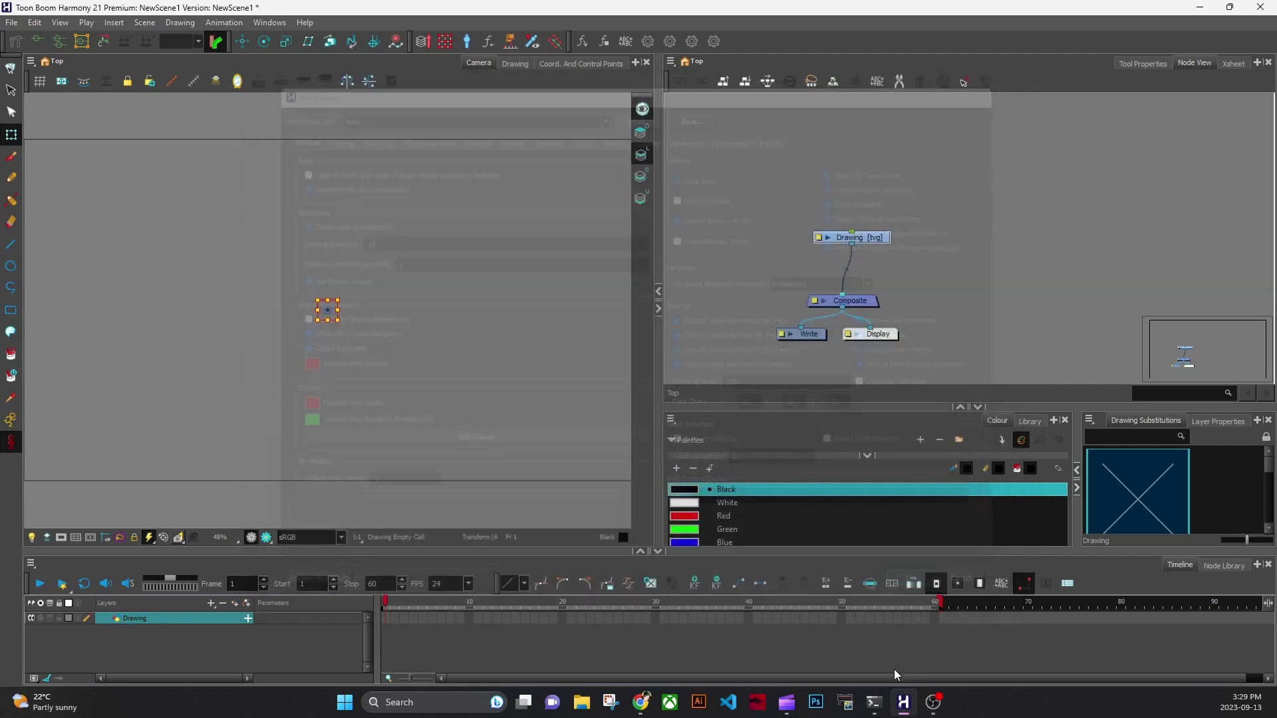
pyautogui.rightClick(7, 478)
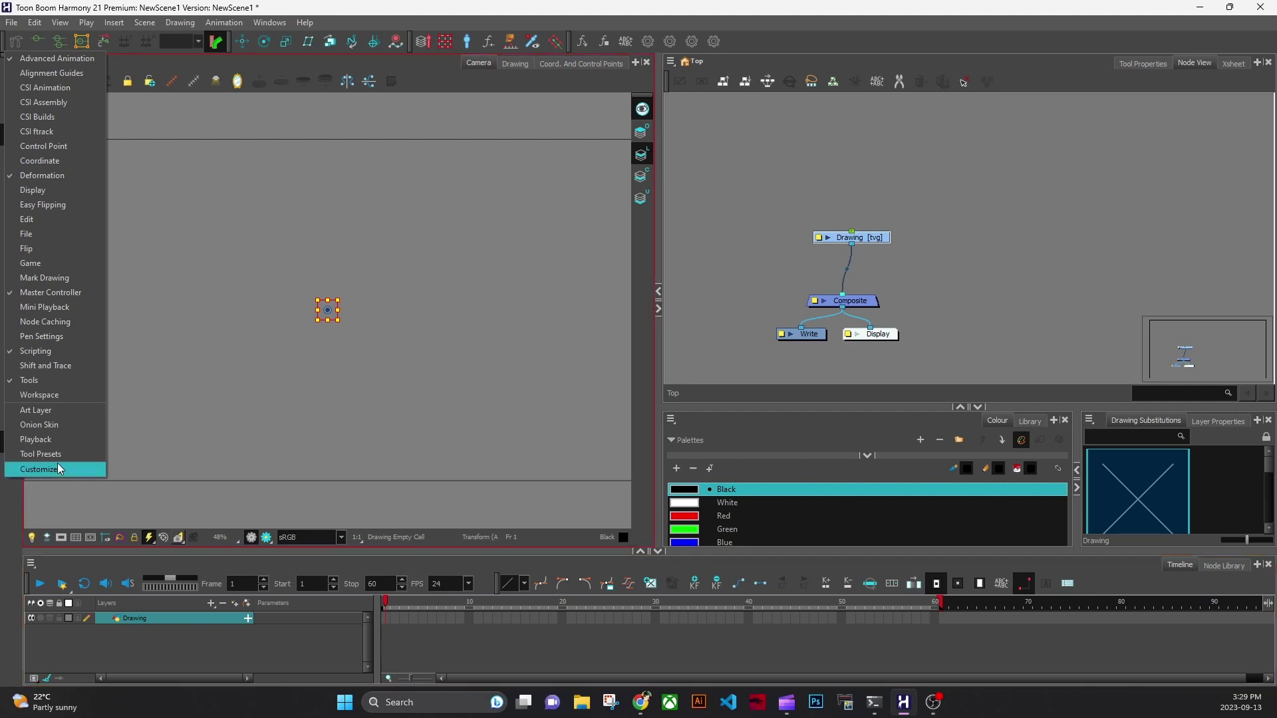
pyautogui.click(41, 504)
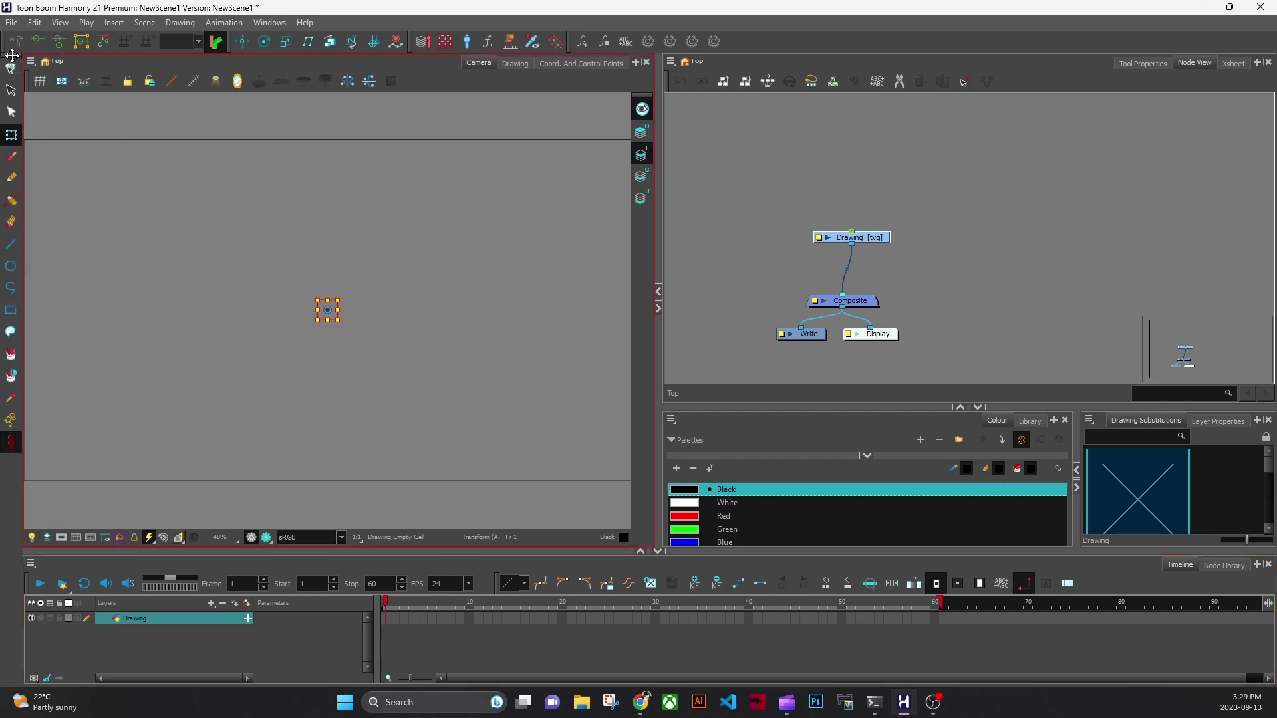
pyautogui.moveTo(11, 56); pyautogui.dragTo(10, 157)
pyautogui.click(31, 569)
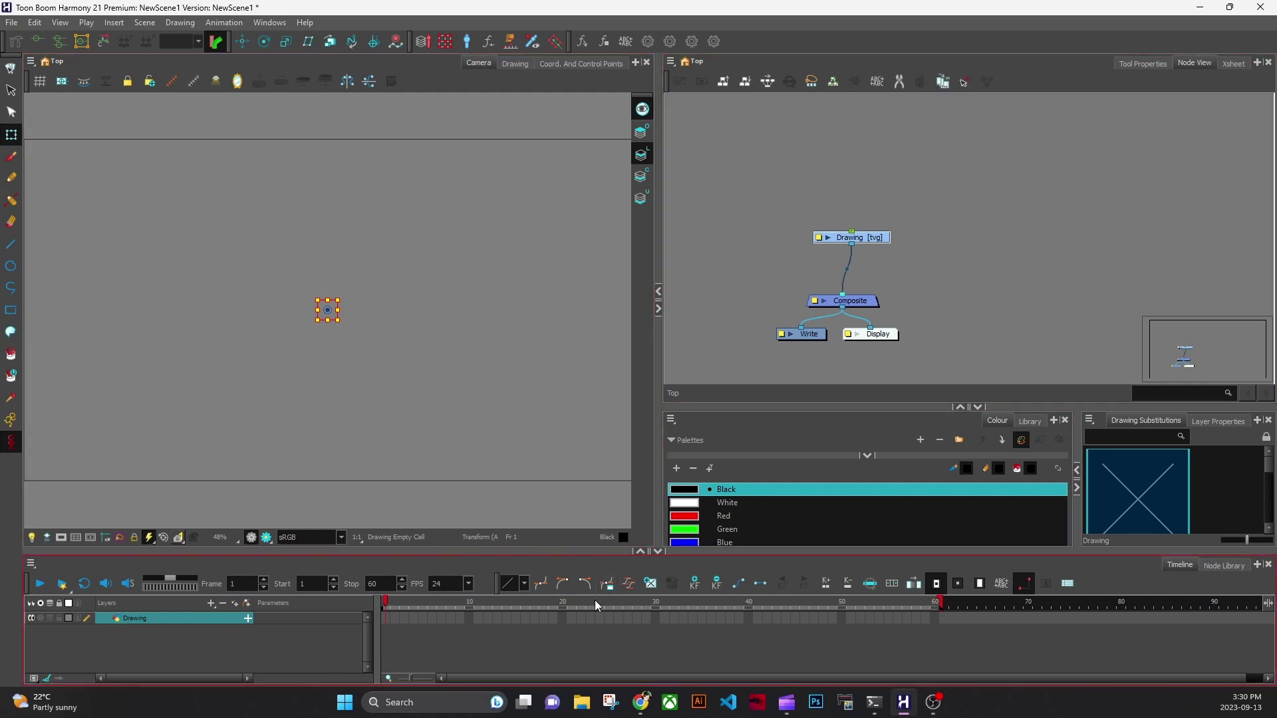
# Step: Look over the General preferences once more and close the dialog without changing anything
pyautogui.click(35, 22)
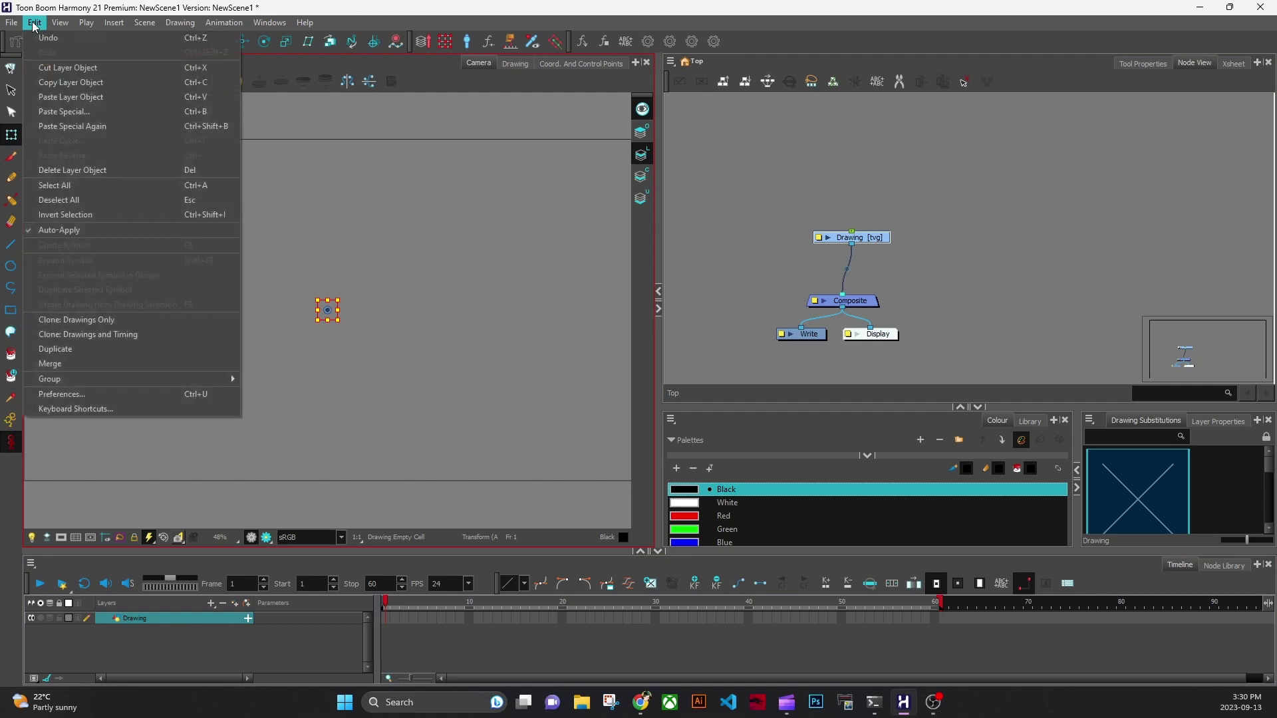
pyautogui.click(93, 392)
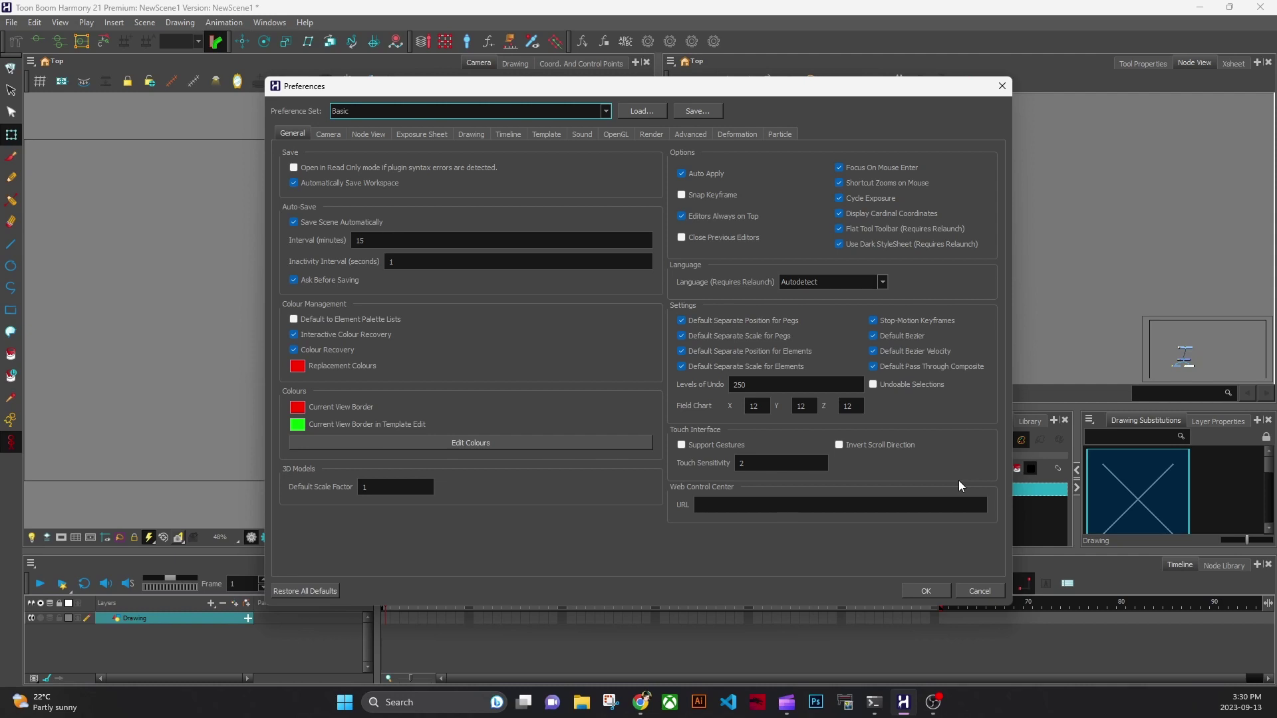
pyautogui.click(1002, 87)
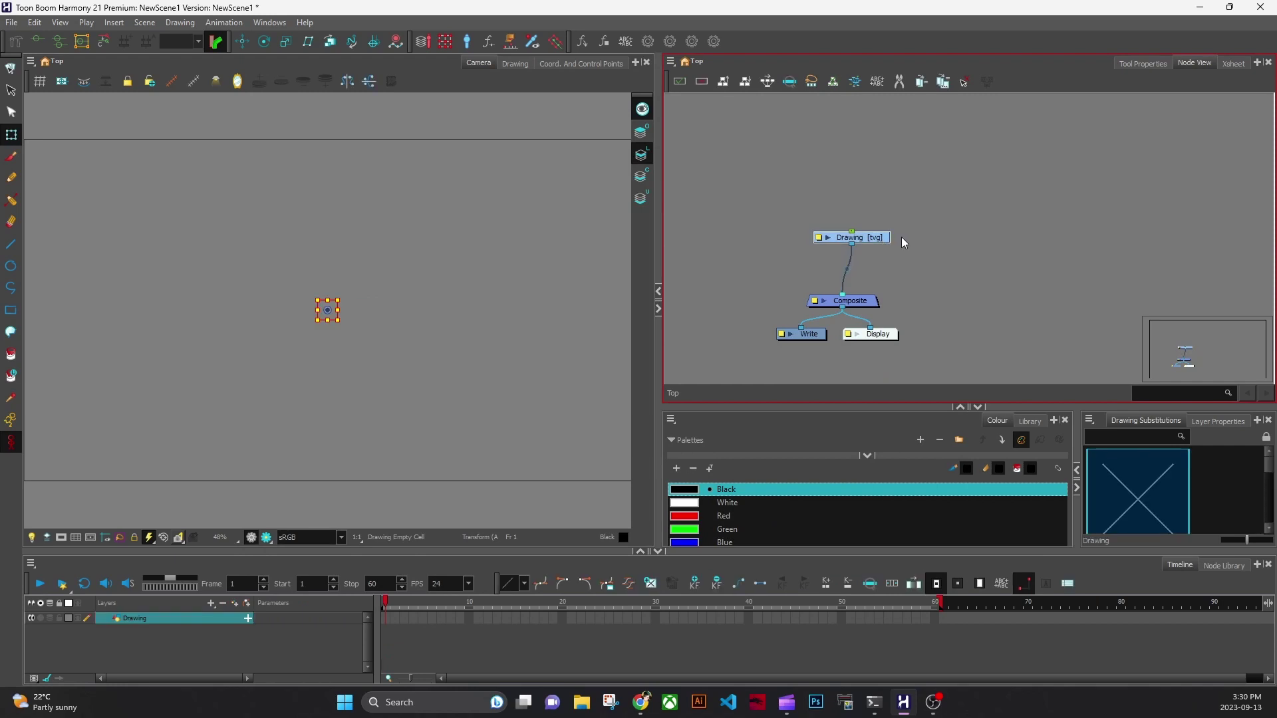
# Step: Add a parent peg to the Drawing node and inspect the peg's position and scale settings in its layer properties
pyautogui.hotkey('ctrl', 'p')
pyautogui.doubleClick(823, 172)
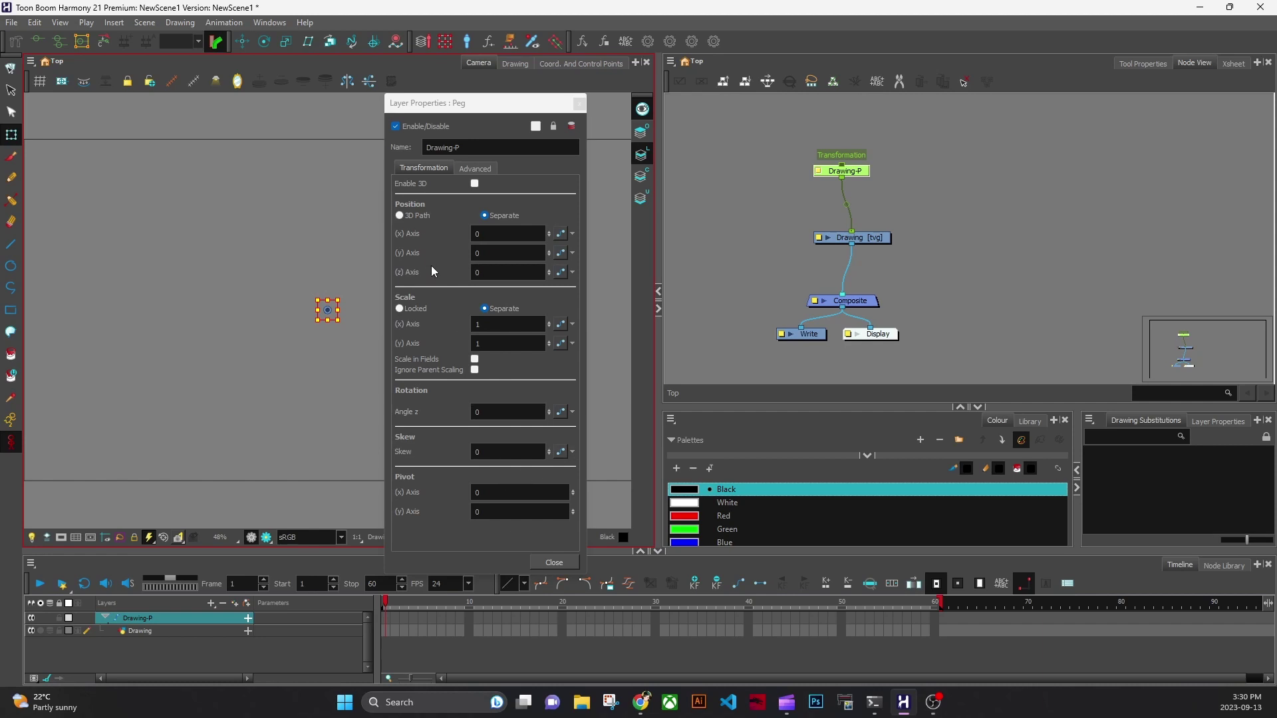
pyautogui.click(580, 103)
# Step: Select all the nodes and view the Set Properties for Many Layers options without applying any
pyautogui.moveTo(891, 150); pyautogui.dragTo(762, 218)
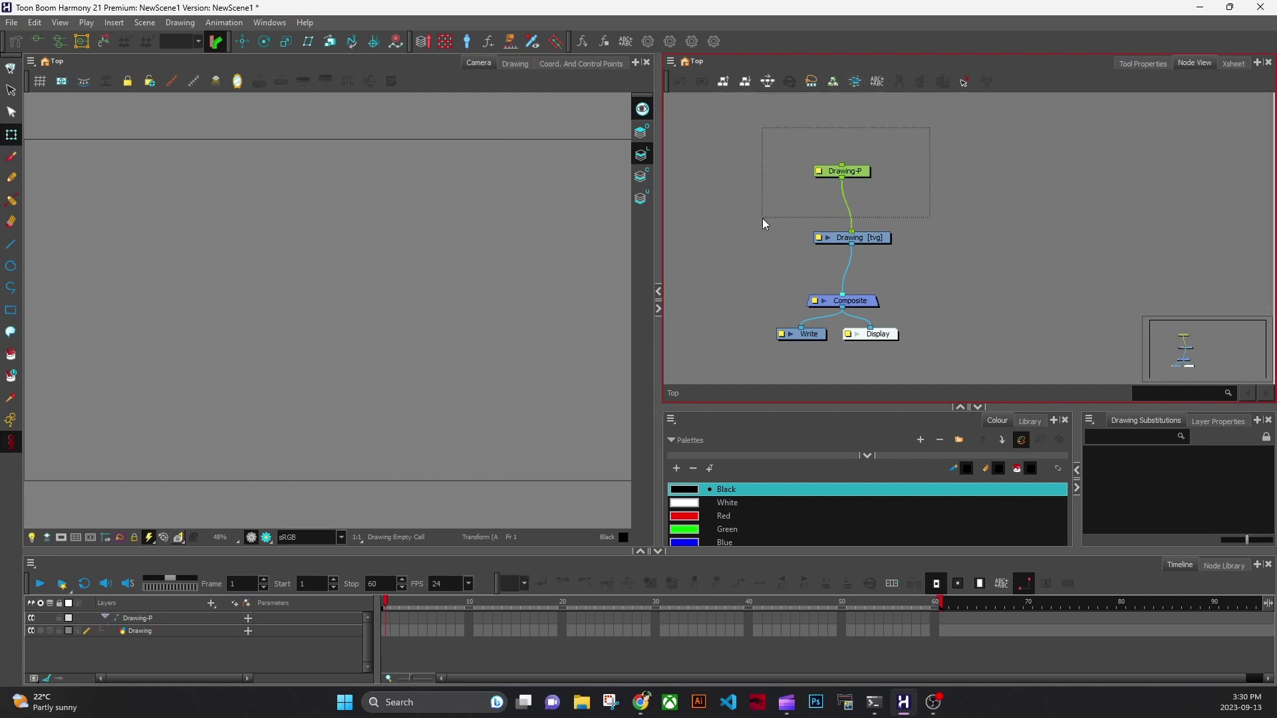
pyautogui.moveTo(919, 154); pyautogui.dragTo(725, 371)
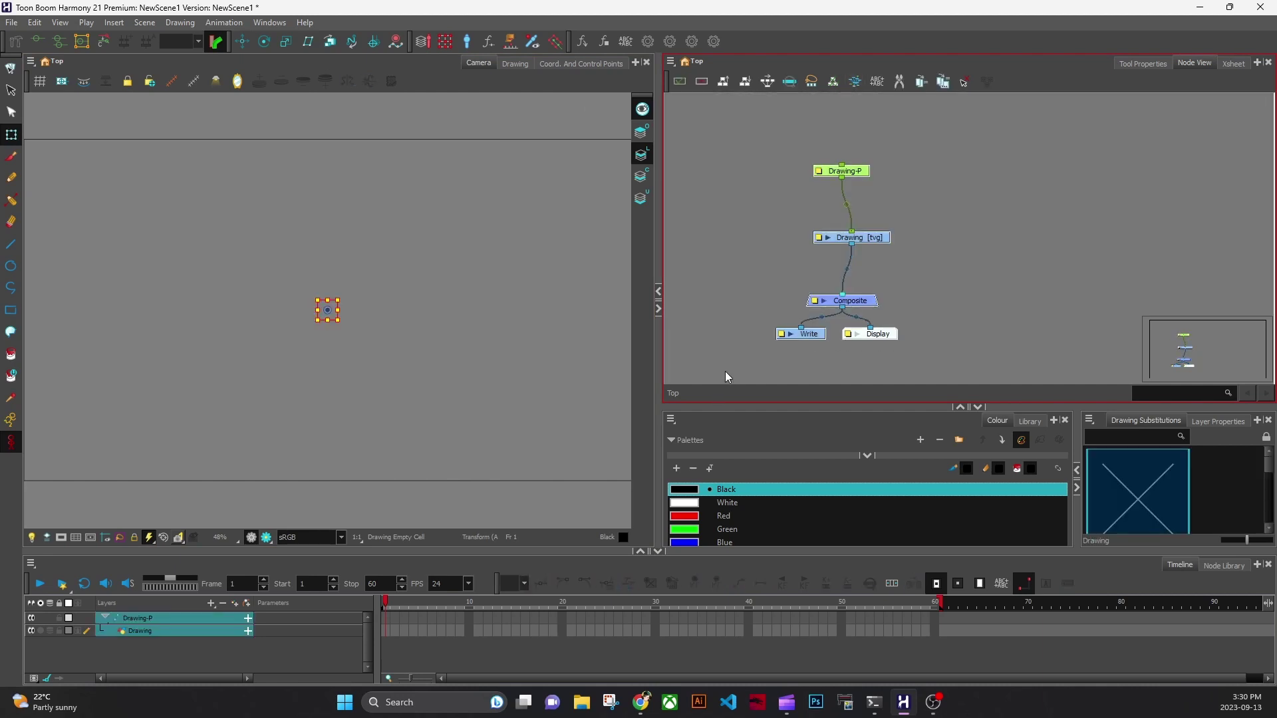
pyautogui.click(833, 83)
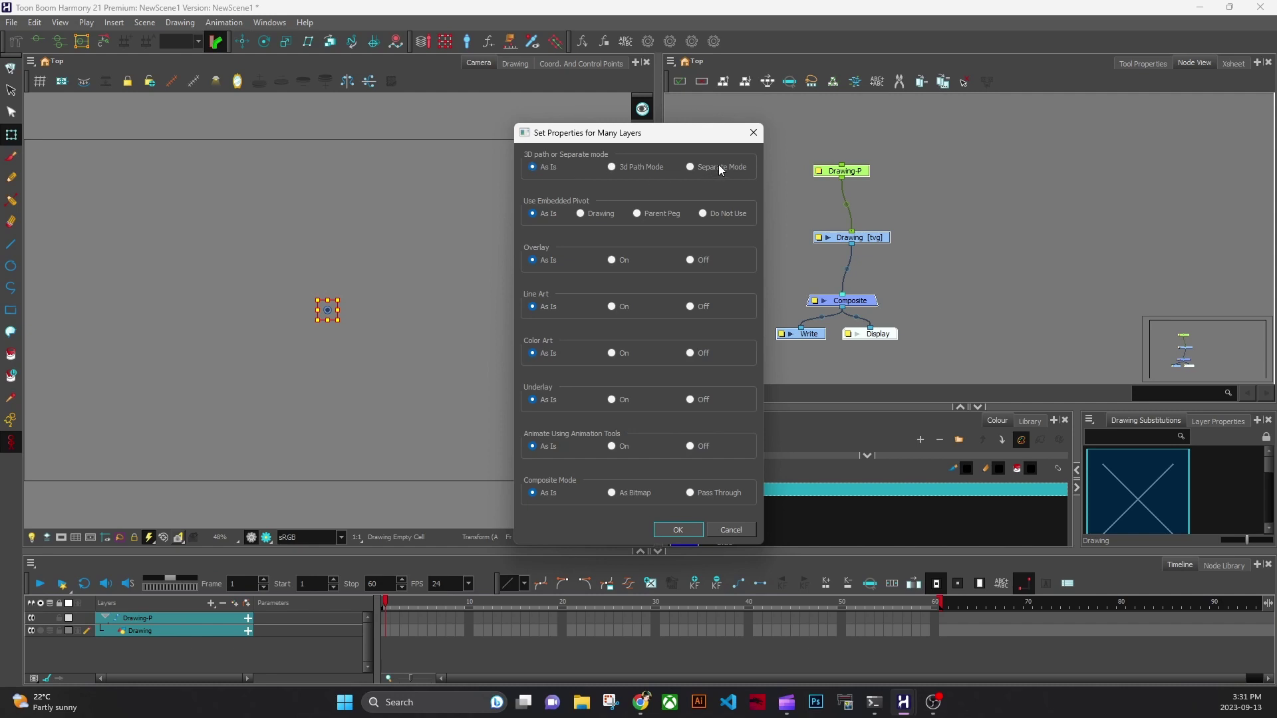
pyautogui.click(753, 132)
# Step: Review the separate position, scale and keyframe defaults in the General preferences, keeping the nodes in view, and close the dialog
pyautogui.click(34, 22)
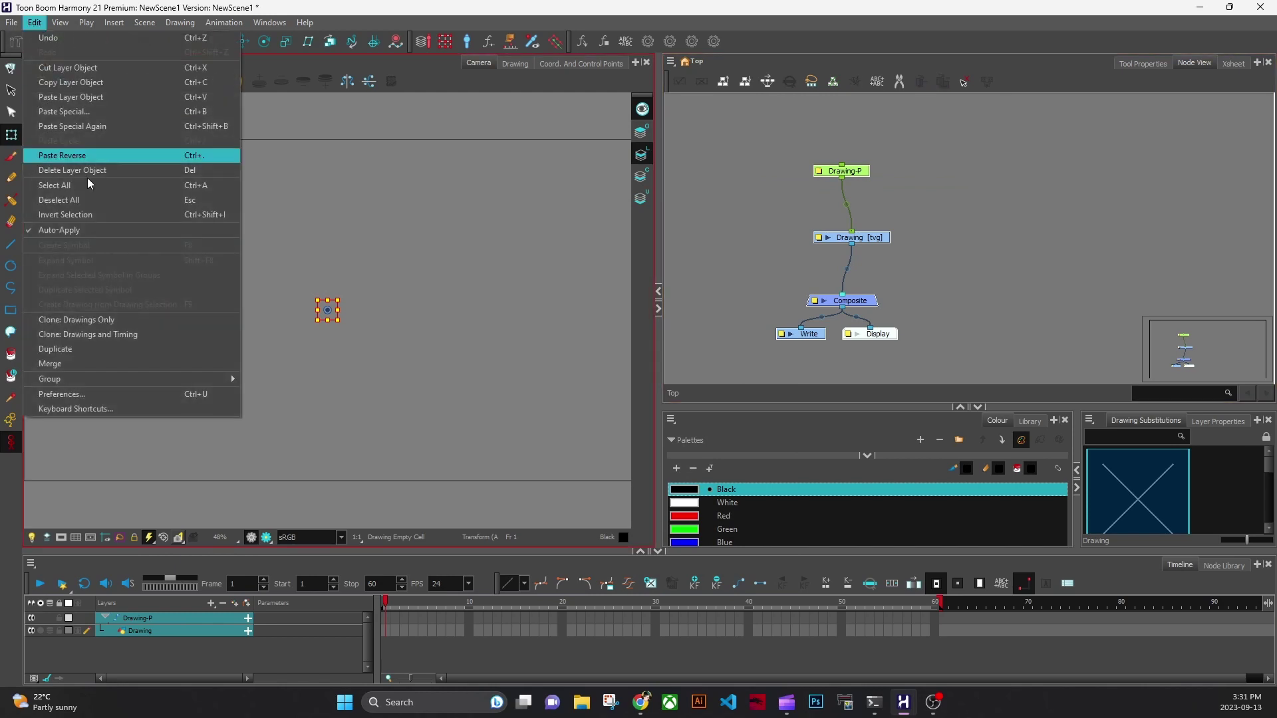
pyautogui.click(102, 396)
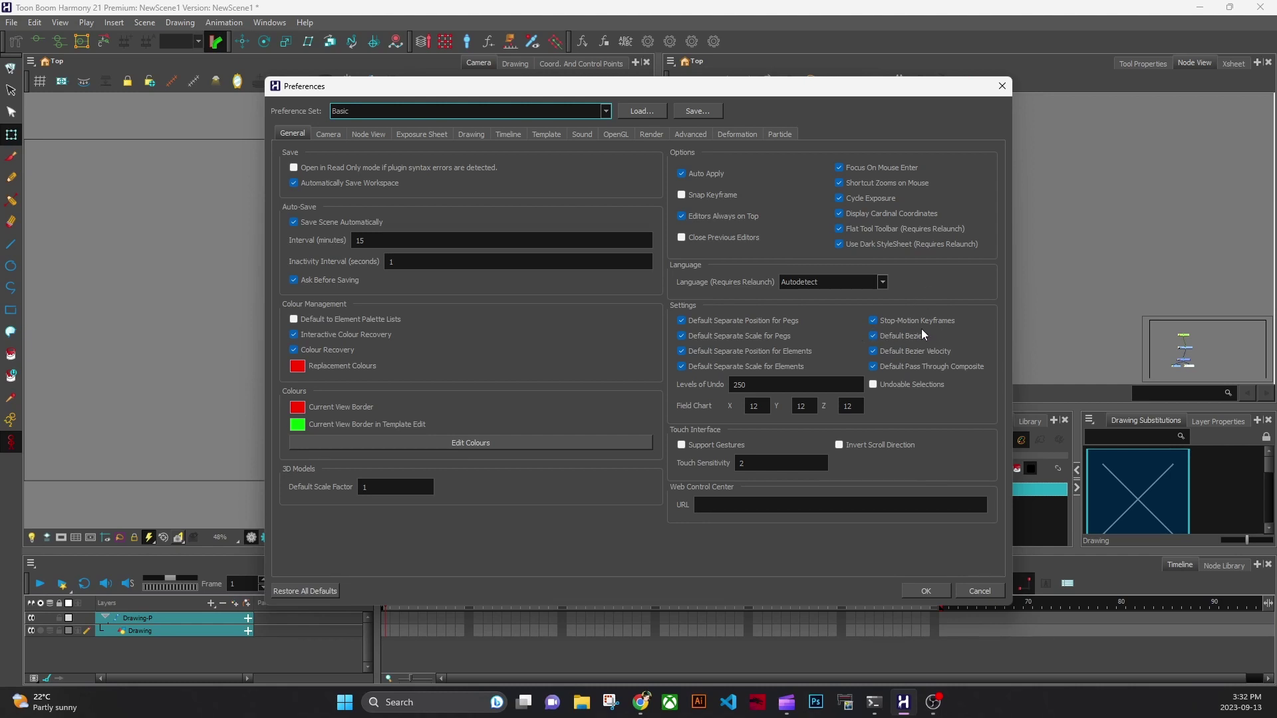
pyautogui.moveTo(921, 87); pyautogui.dragTo(819, 94)
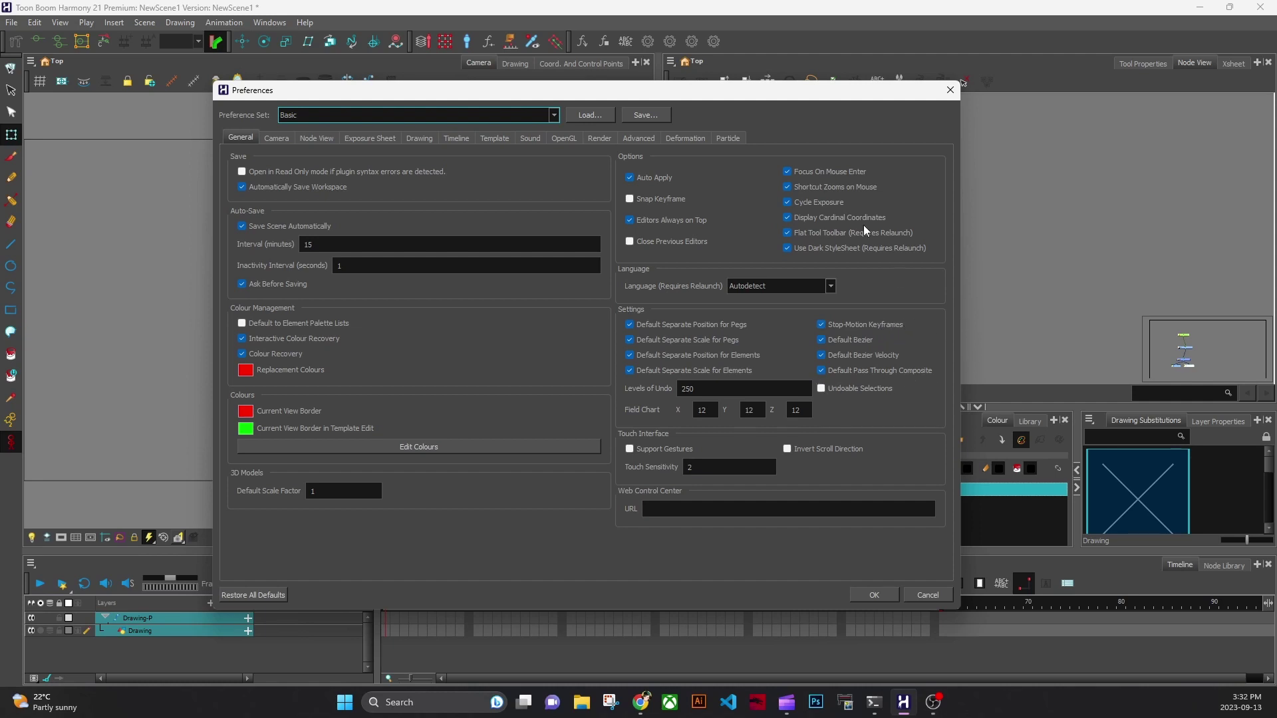
pyautogui.moveTo(819, 94); pyautogui.dragTo(609, 112)
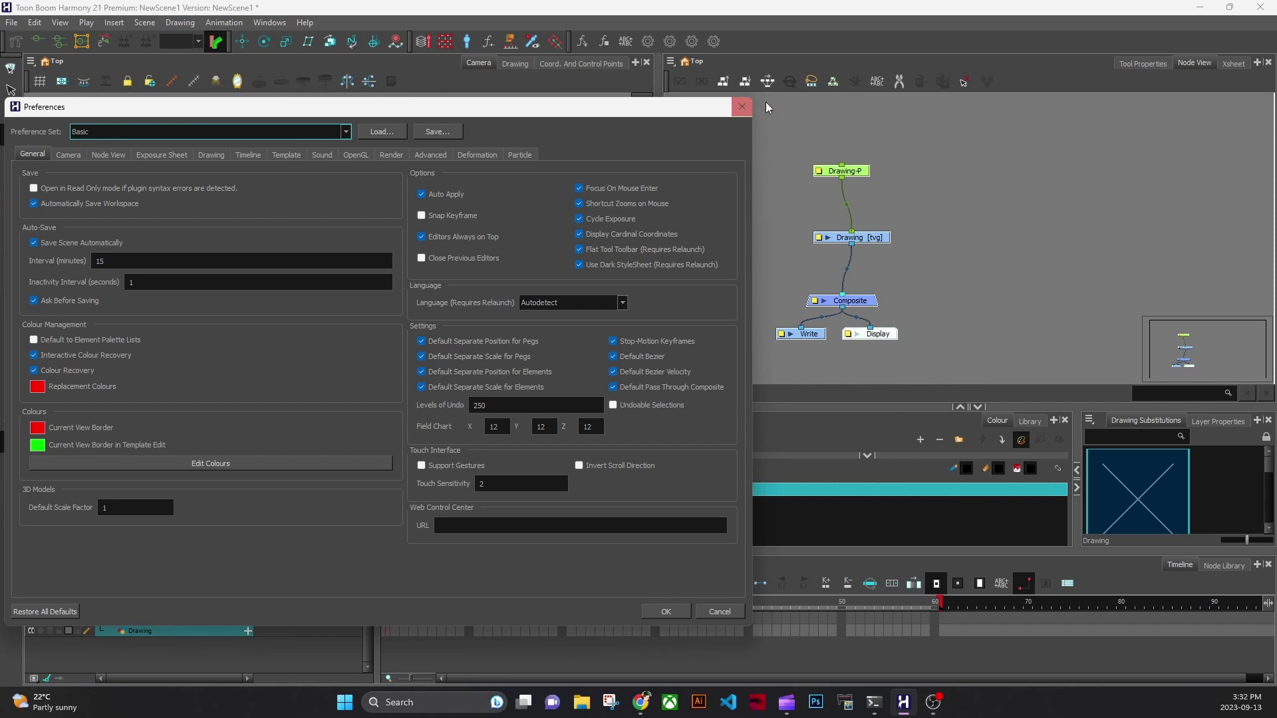
pyautogui.click(741, 107)
# Step: Move the Composite node closer to the Drawing node and set its mode to As Bitmap in its layer properties
pyautogui.moveTo(869, 301); pyautogui.dragTo(874, 266)
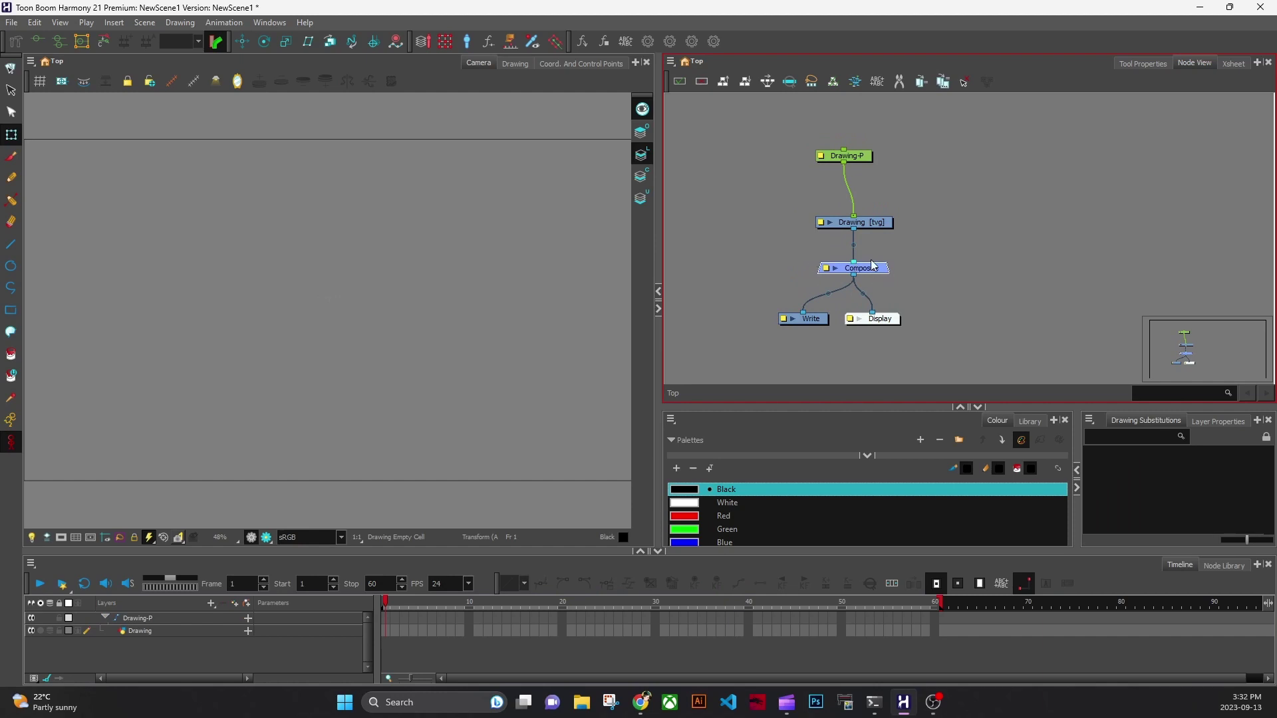
pyautogui.doubleClick(829, 272)
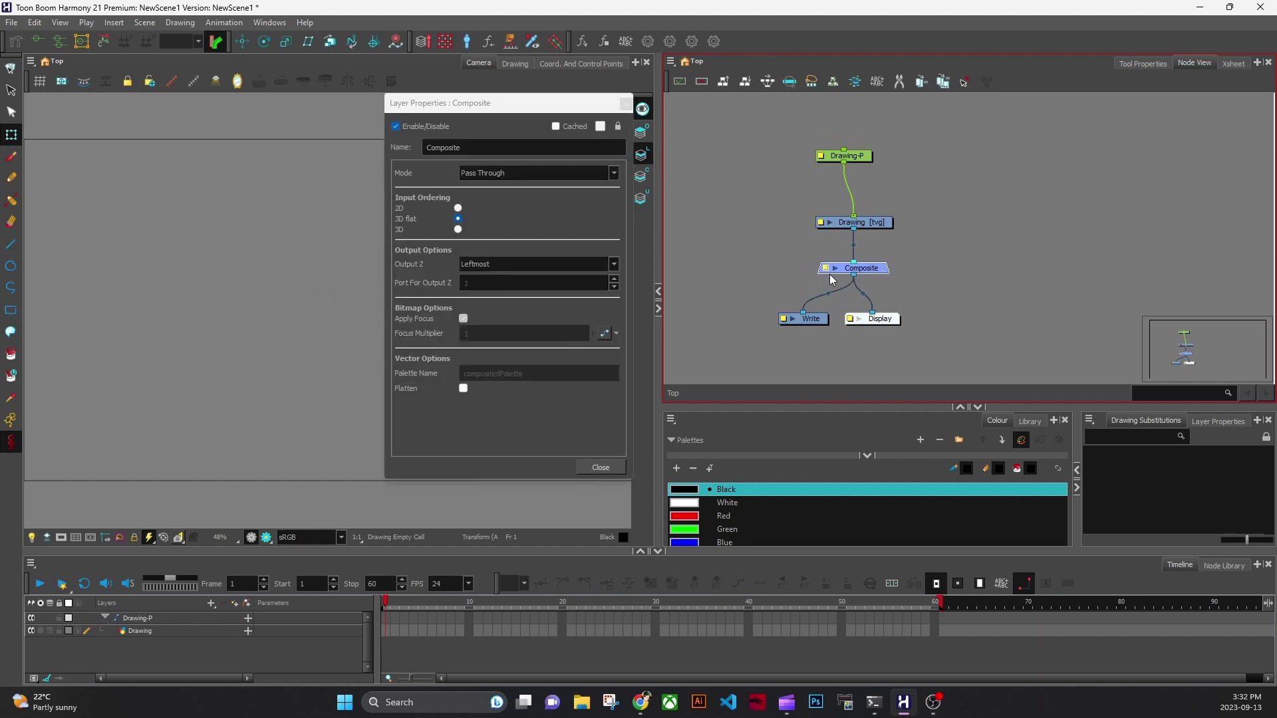
pyautogui.click(553, 177)
pyautogui.click(545, 185)
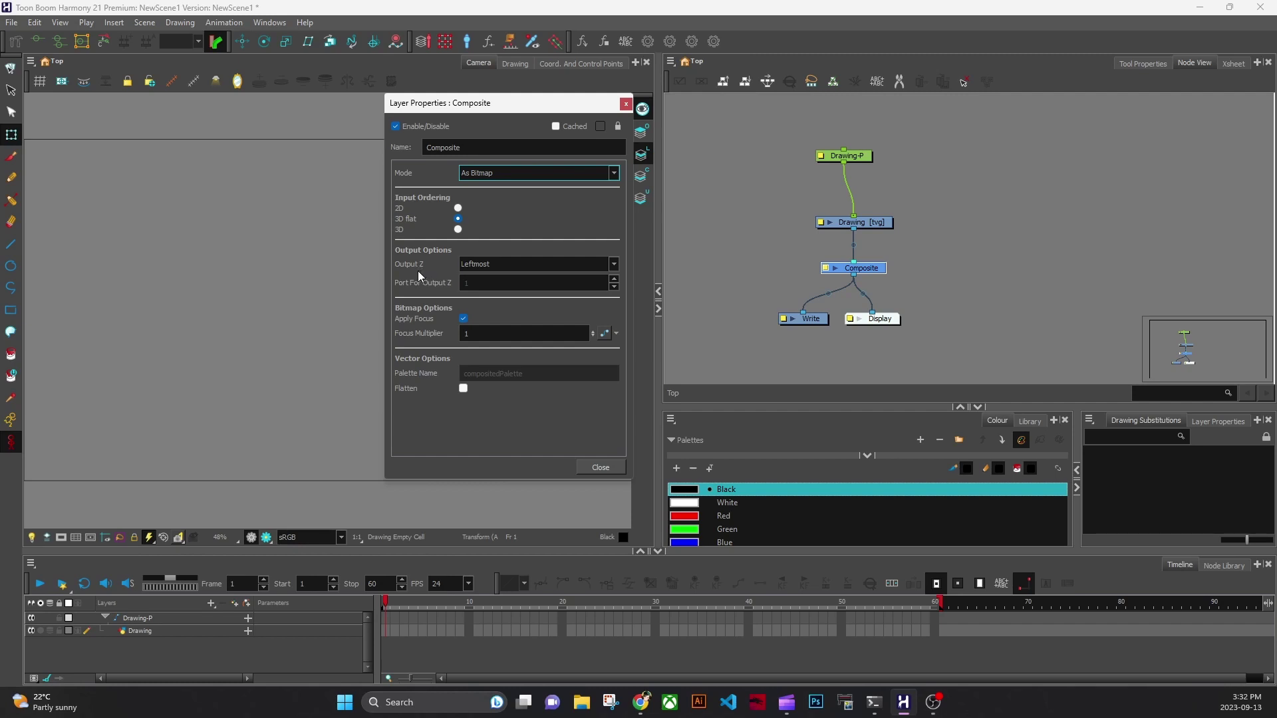
# Step: Move the Drawing node and its peg aside and add two vector drawing layers with the default settings
pyautogui.moveTo(916, 141)
pyautogui.mouseDown()
pyautogui.moveTo(817, 234)
pyautogui.moveTo(968, 212)
pyautogui.mouseUp()
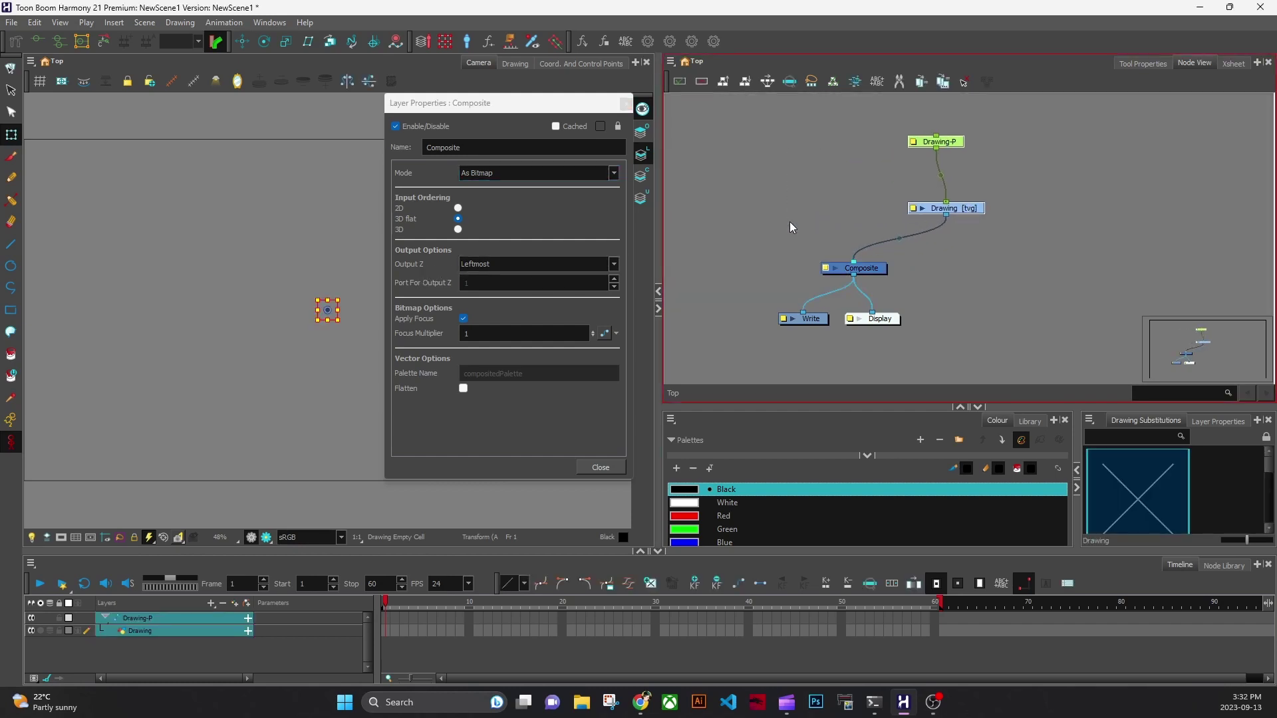
pyautogui.click(824, 231)
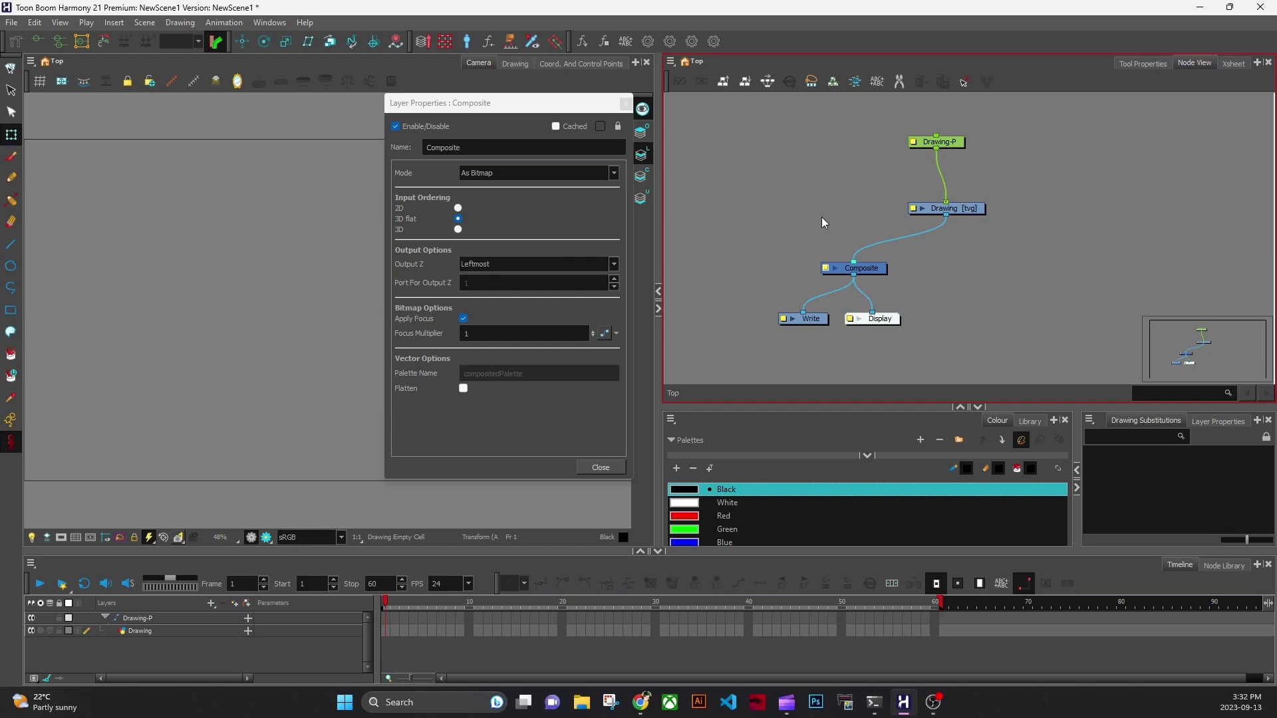
pyautogui.hotkey('ctrl', 'r')
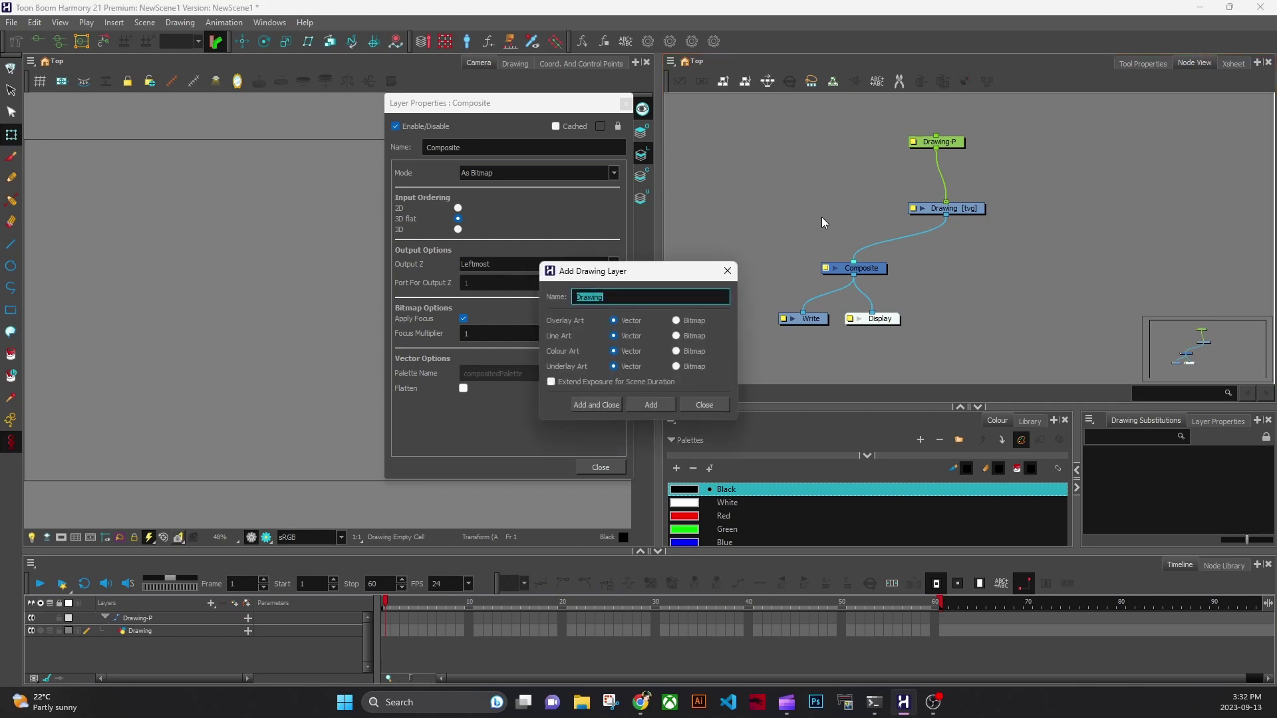
pyautogui.press('Return')
pyautogui.press('Return')
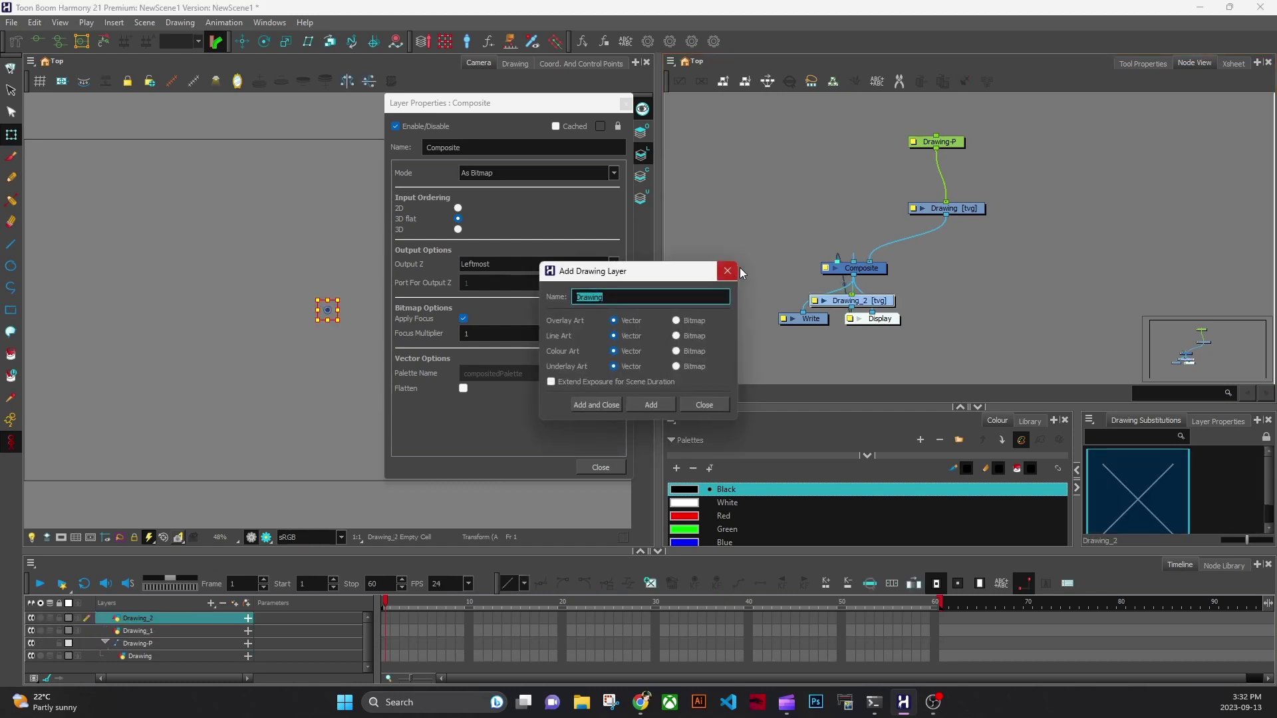
pyautogui.click(727, 270)
# Step: Move the Composite node under the Drawing node and place Drawing_2 and Drawing_1 above it without crossing their connections
pyautogui.moveTo(879, 276); pyautogui.dragTo(939, 268)
pyautogui.moveTo(878, 301); pyautogui.dragTo(862, 191)
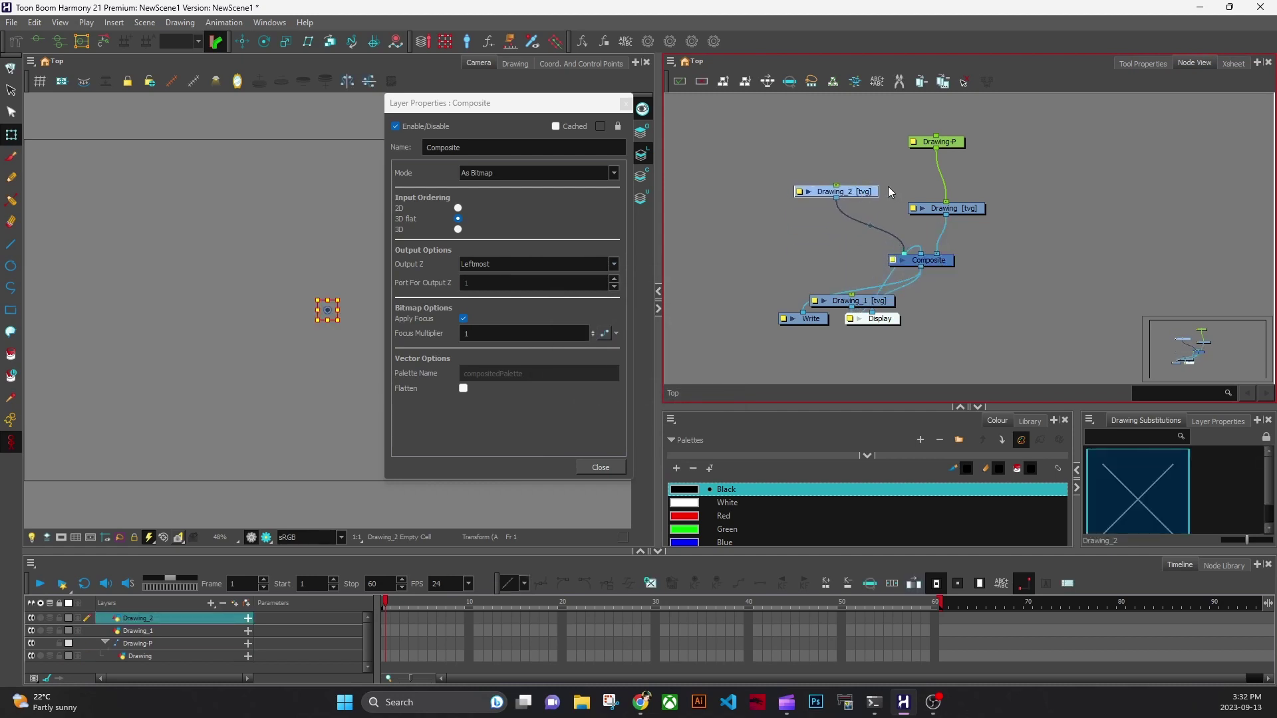
pyautogui.moveTo(862, 307); pyautogui.dragTo(735, 224)
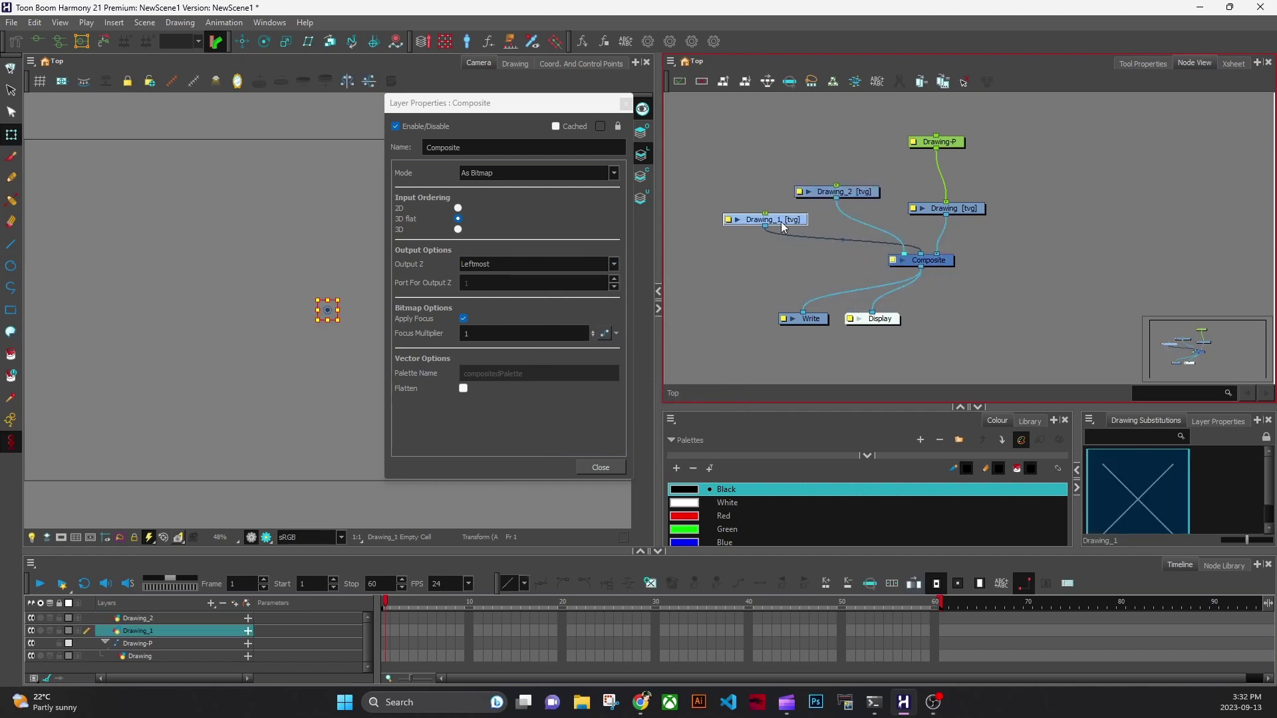
pyautogui.click(825, 193)
pyautogui.moveTo(825, 193); pyautogui.dragTo(725, 191)
pyautogui.moveTo(728, 219); pyautogui.dragTo(854, 186)
# Step: Line up the three drawing nodes in an evenly spaced row and centre the Composite node beneath them
pyautogui.moveTo(1018, 127)
pyautogui.mouseDown()
pyautogui.moveTo(918, 226)
pyautogui.moveTo(1016, 190)
pyautogui.mouseUp()
pyautogui.moveTo(757, 194)
pyautogui.mouseDown()
pyautogui.moveTo(752, 183)
pyautogui.moveTo(777, 193)
pyautogui.mouseUp()
pyautogui.moveTo(884, 189); pyautogui.dragTo(927, 188)
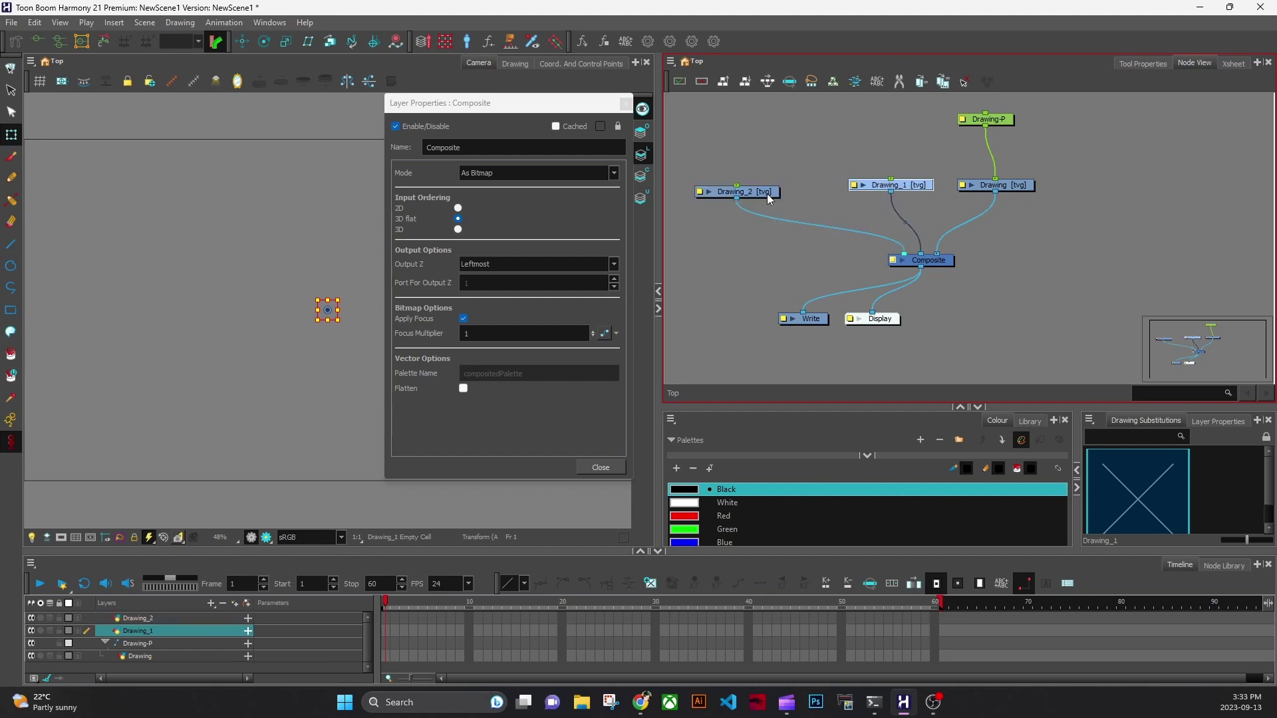
pyautogui.moveTo(767, 193); pyautogui.dragTo(803, 192)
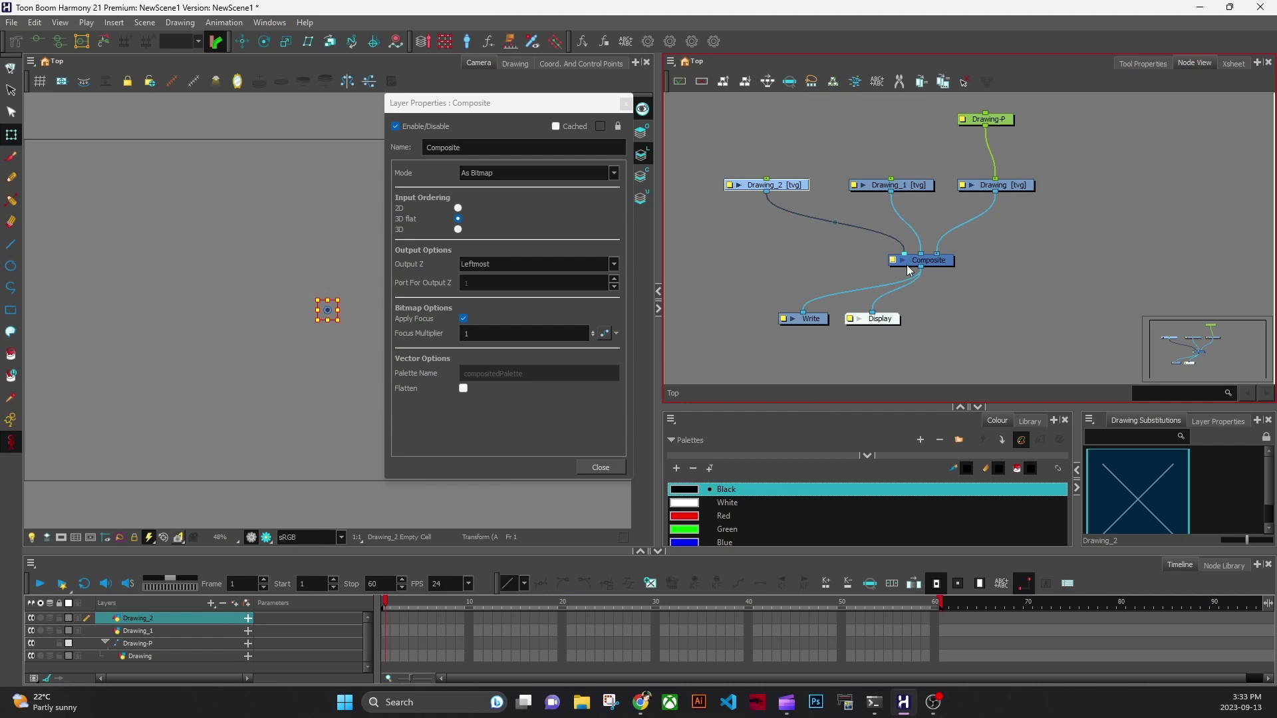
pyautogui.moveTo(800, 191); pyautogui.dragTo(814, 191)
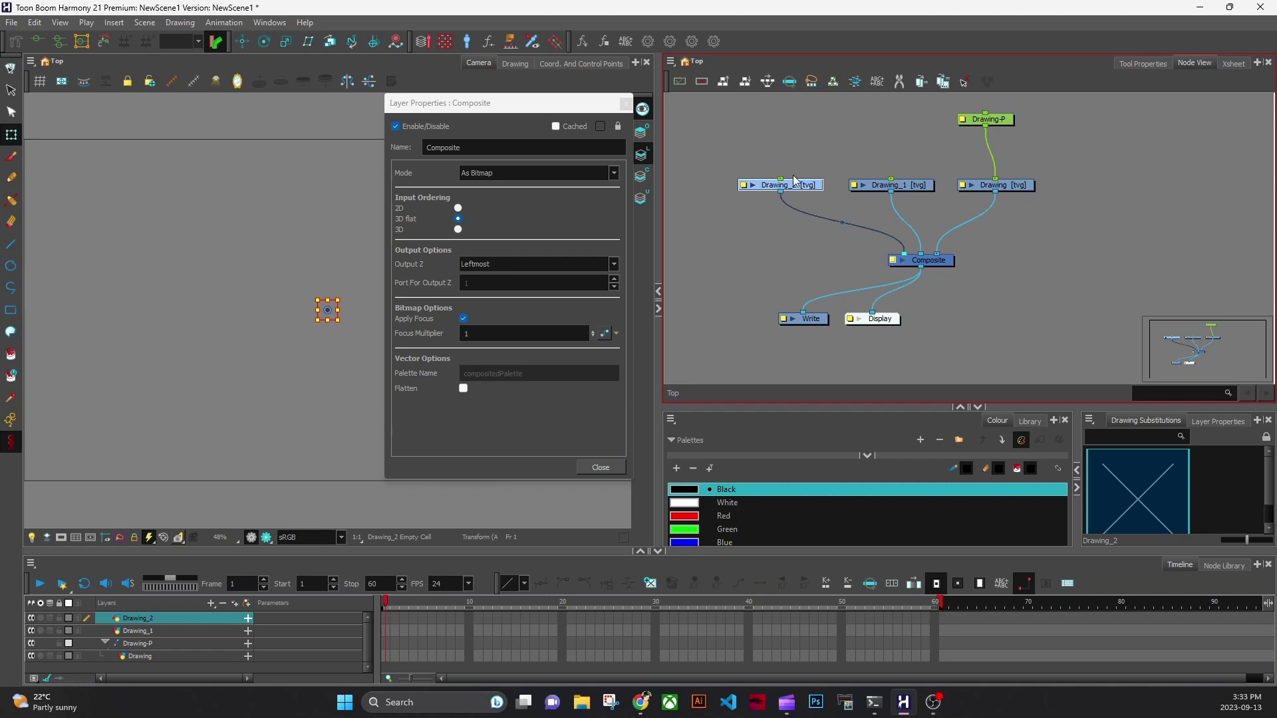
pyautogui.moveTo(803, 186)
pyautogui.mouseDown()
pyautogui.moveTo(821, 187)
pyautogui.moveTo(809, 187)
pyautogui.mouseUp()
pyautogui.moveTo(942, 265); pyautogui.dragTo(912, 272)
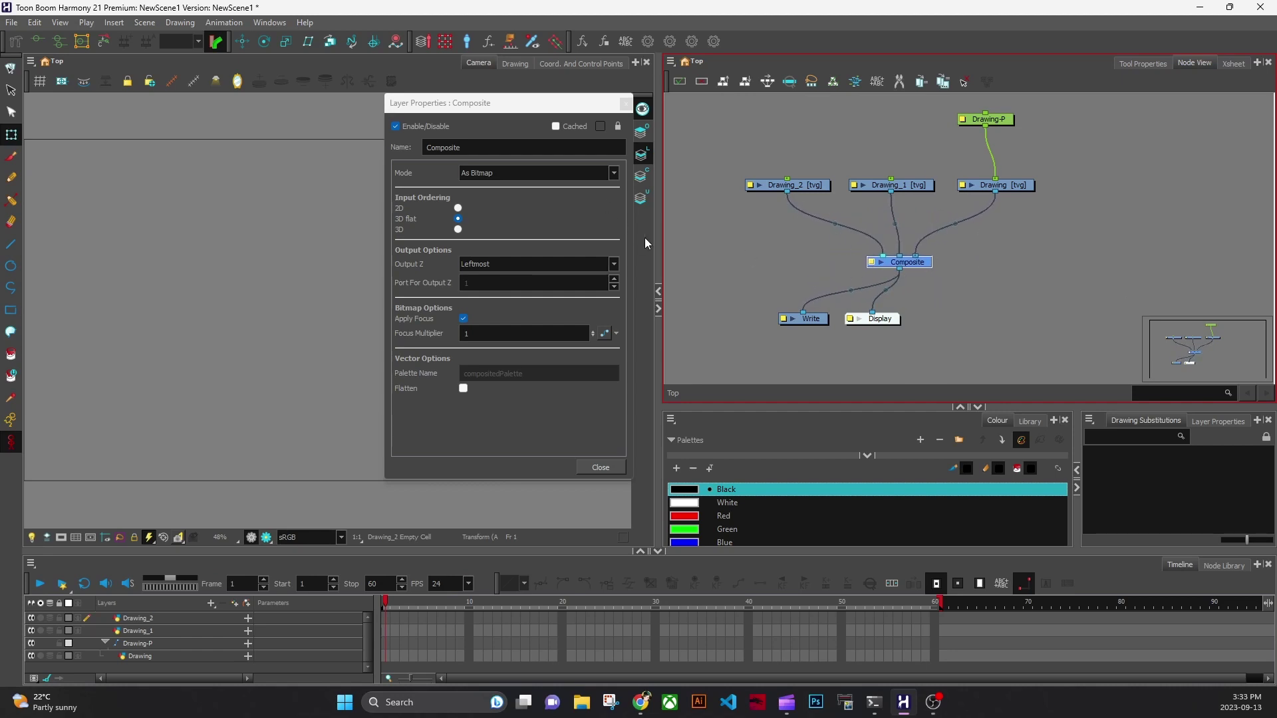
# Step: Look through the Composite node's Output Z choices, keep Leftmost, and point out Drawing_2 as the leftmost input
pyautogui.click(610, 264)
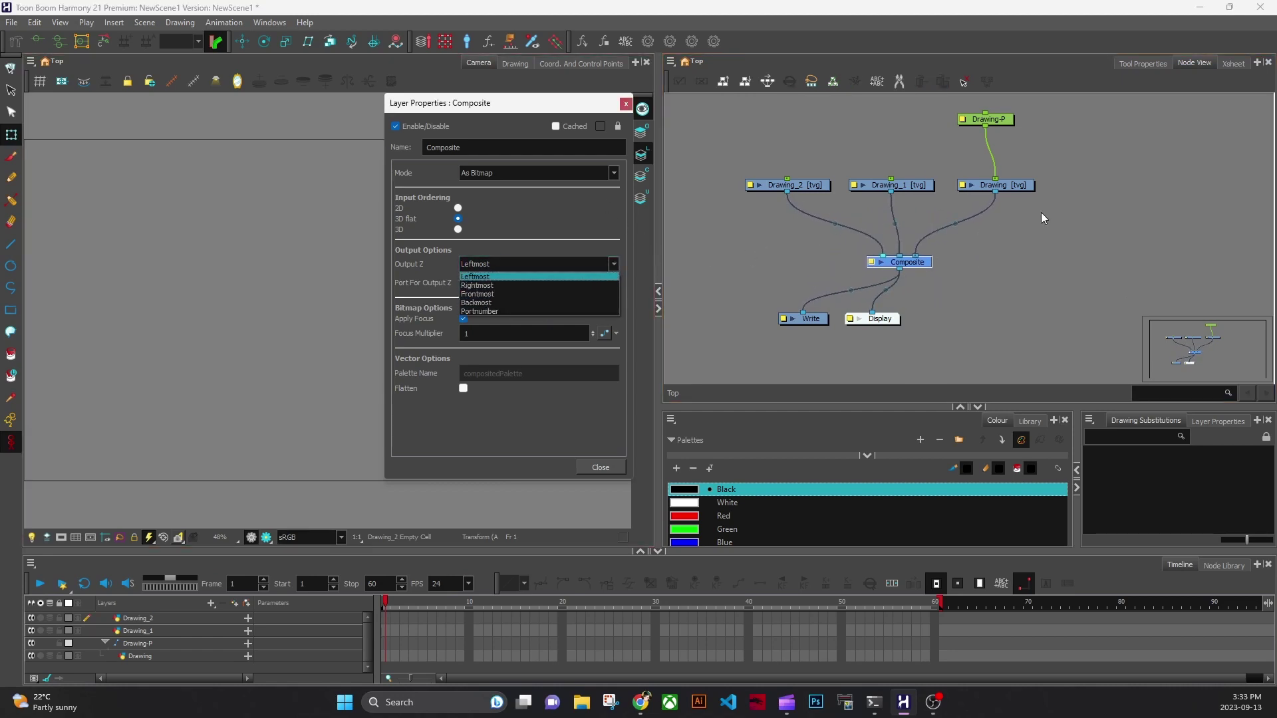
pyautogui.click(609, 276)
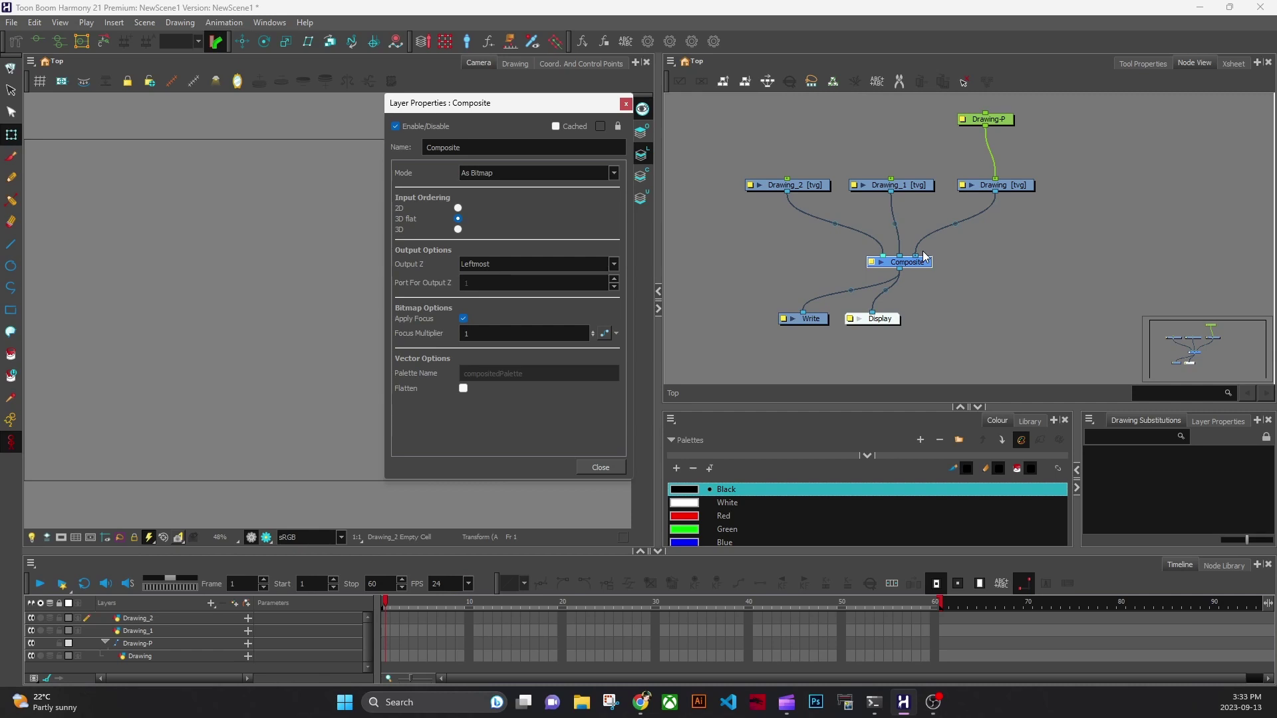
pyautogui.click(812, 186)
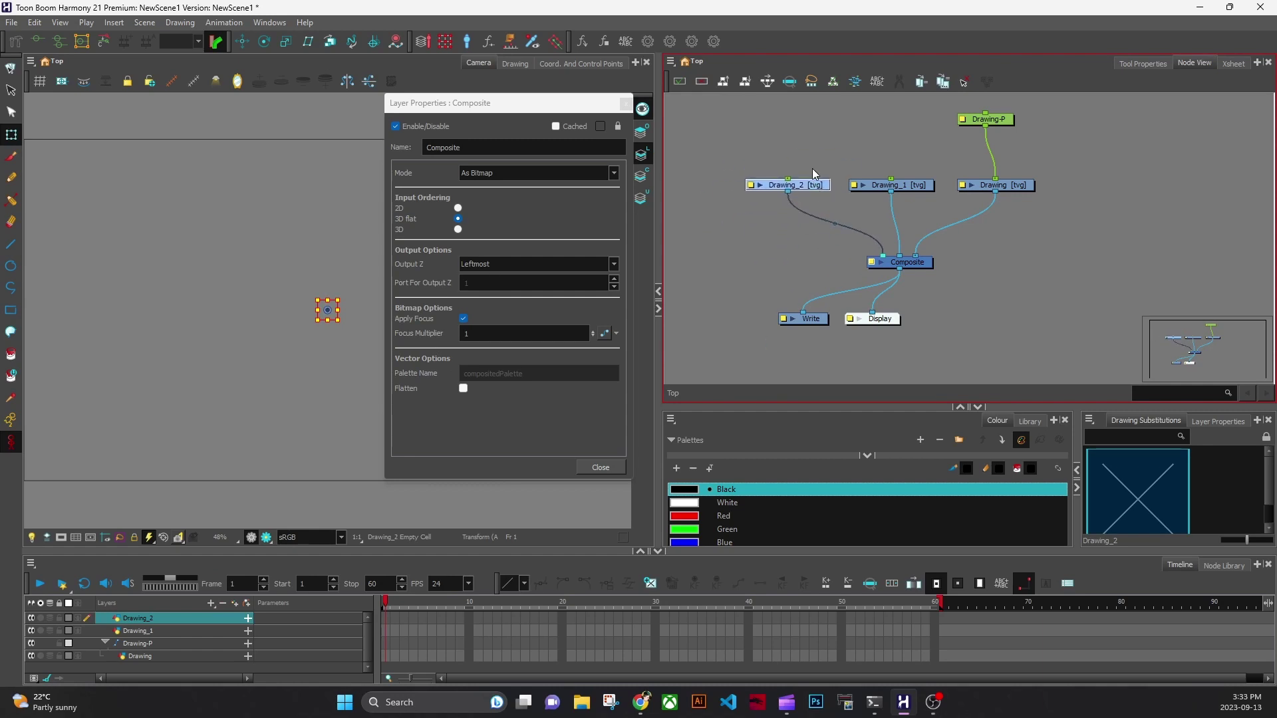
pyautogui.moveTo(808, 183); pyautogui.dragTo(804, 184)
# Step: Set the Composite node's mode to Pass Through, shift the node slightly and close its layer properties
pyautogui.click(562, 172)
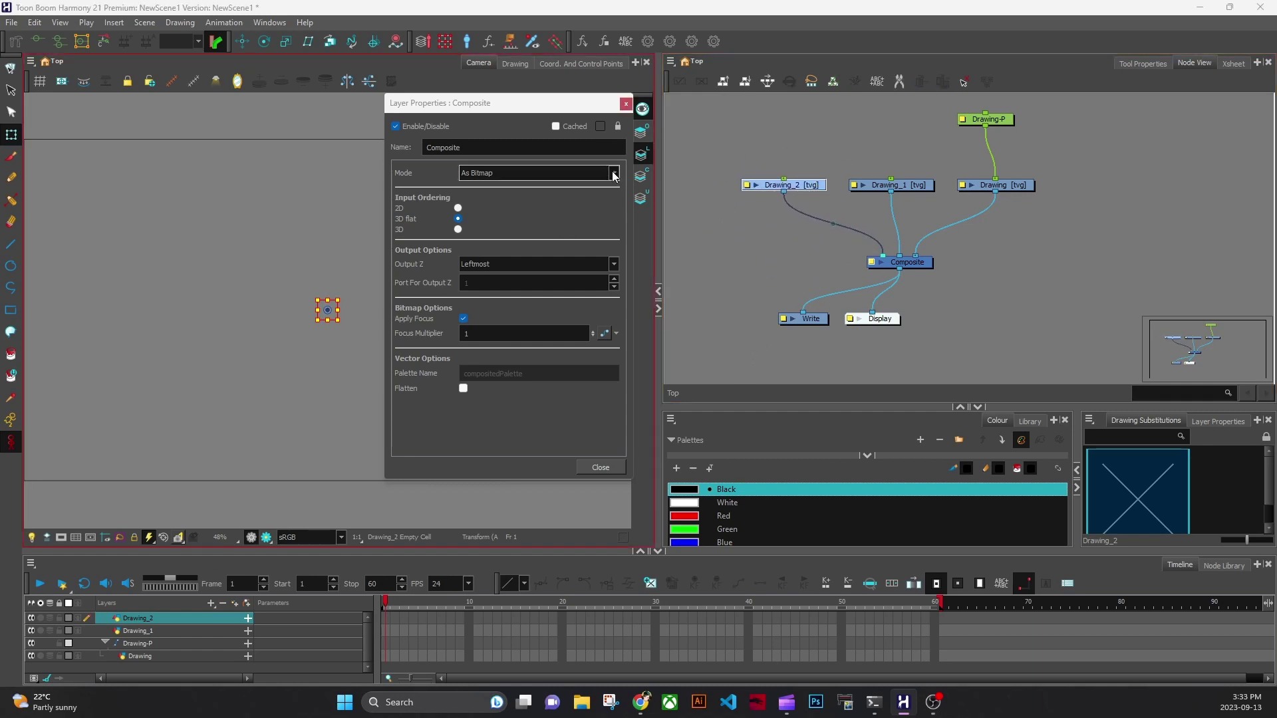
pyautogui.click(544, 212)
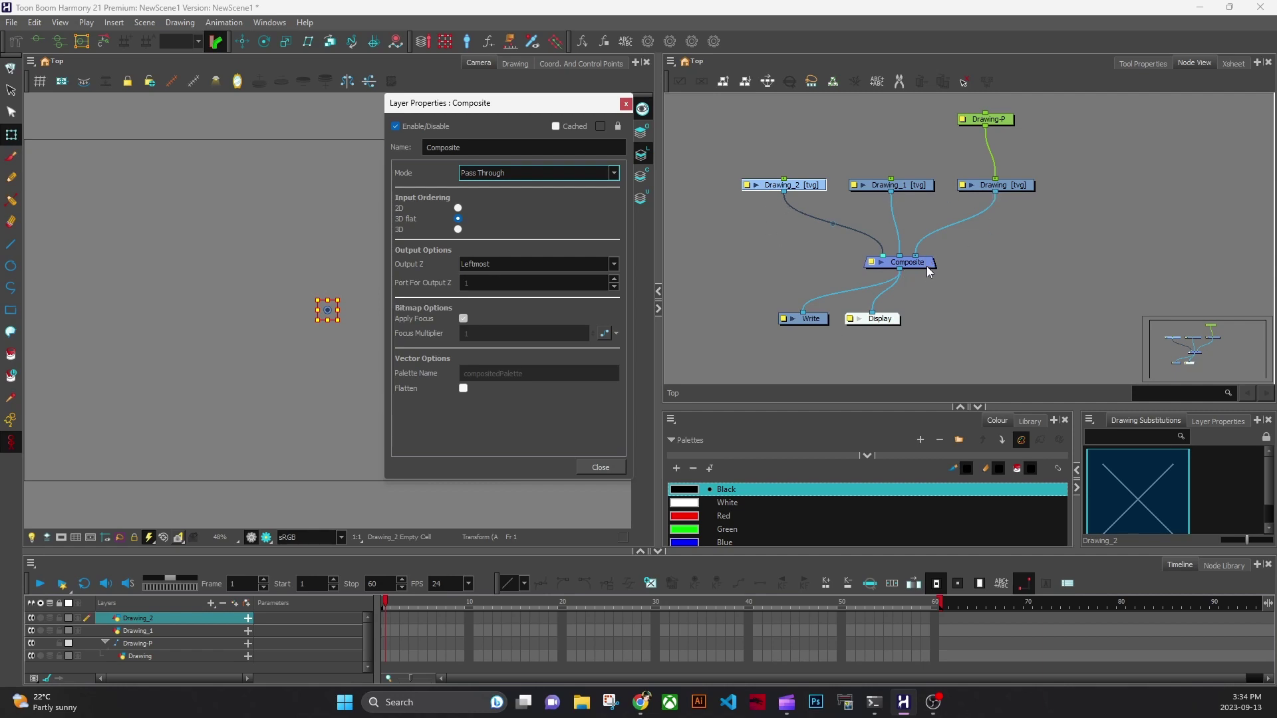
pyautogui.moveTo(927, 266)
pyautogui.mouseDown()
pyautogui.moveTo(888, 243)
pyautogui.moveTo(912, 268)
pyautogui.mouseUp()
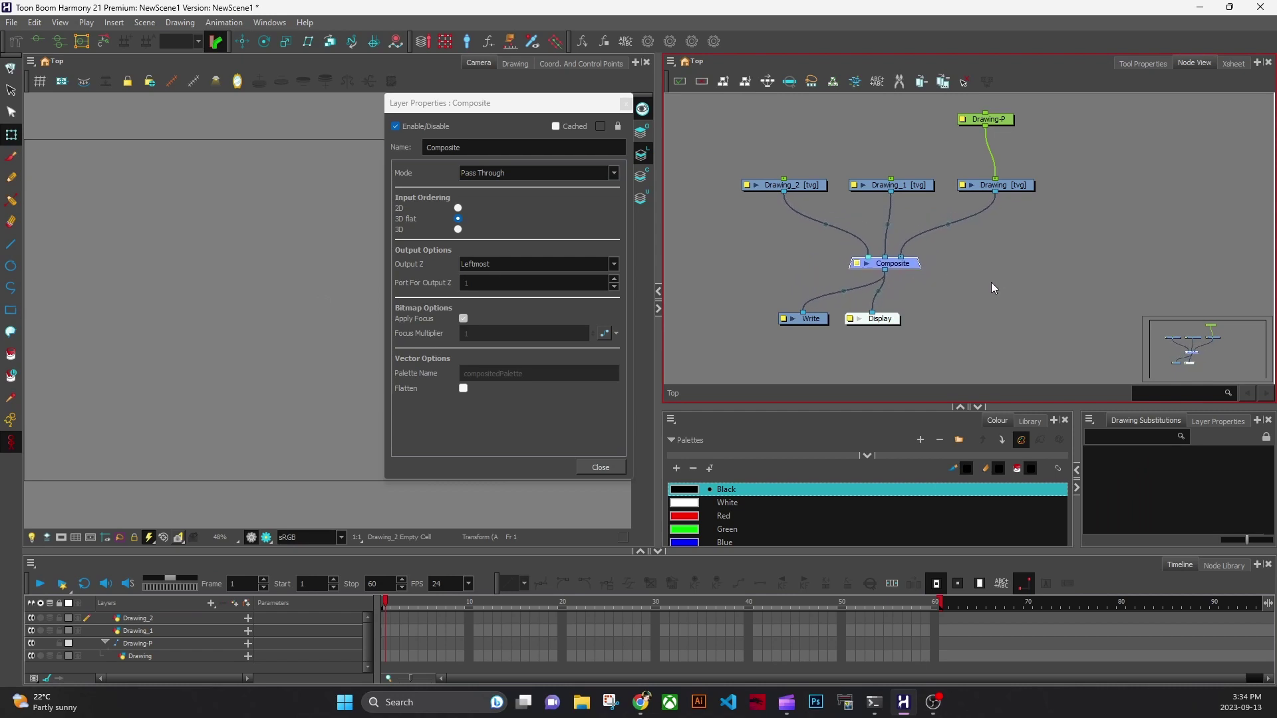
pyautogui.click(626, 103)
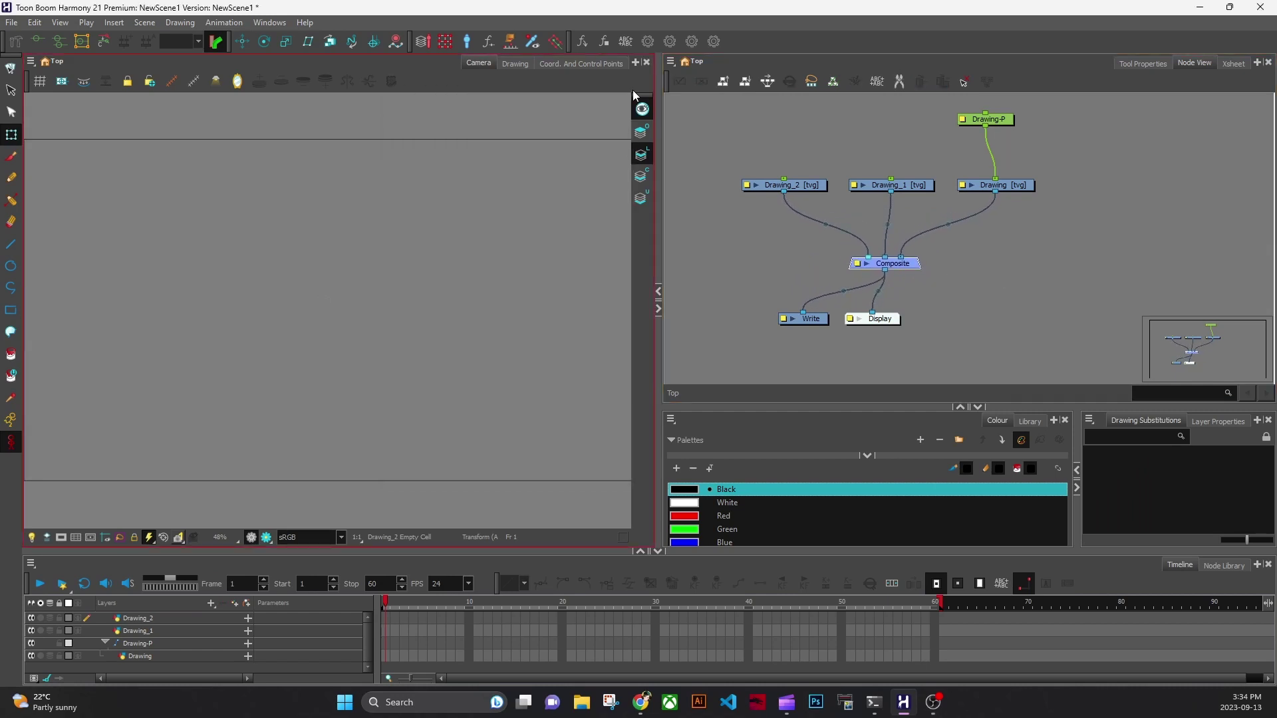
# Step: Delete the Drawing_1 and Drawing_2 nodes
pyautogui.moveTo(693, 150); pyautogui.dragTo(931, 207)
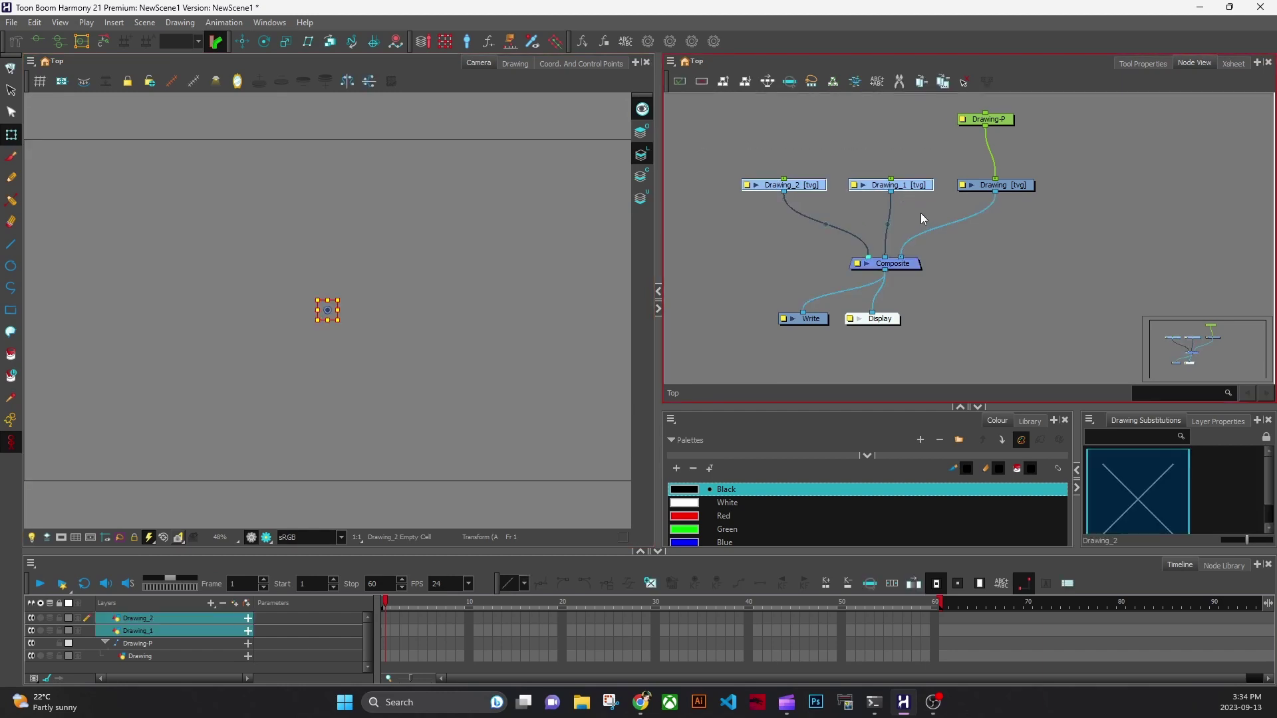
pyautogui.press('Delete')
pyautogui.click(664, 367)
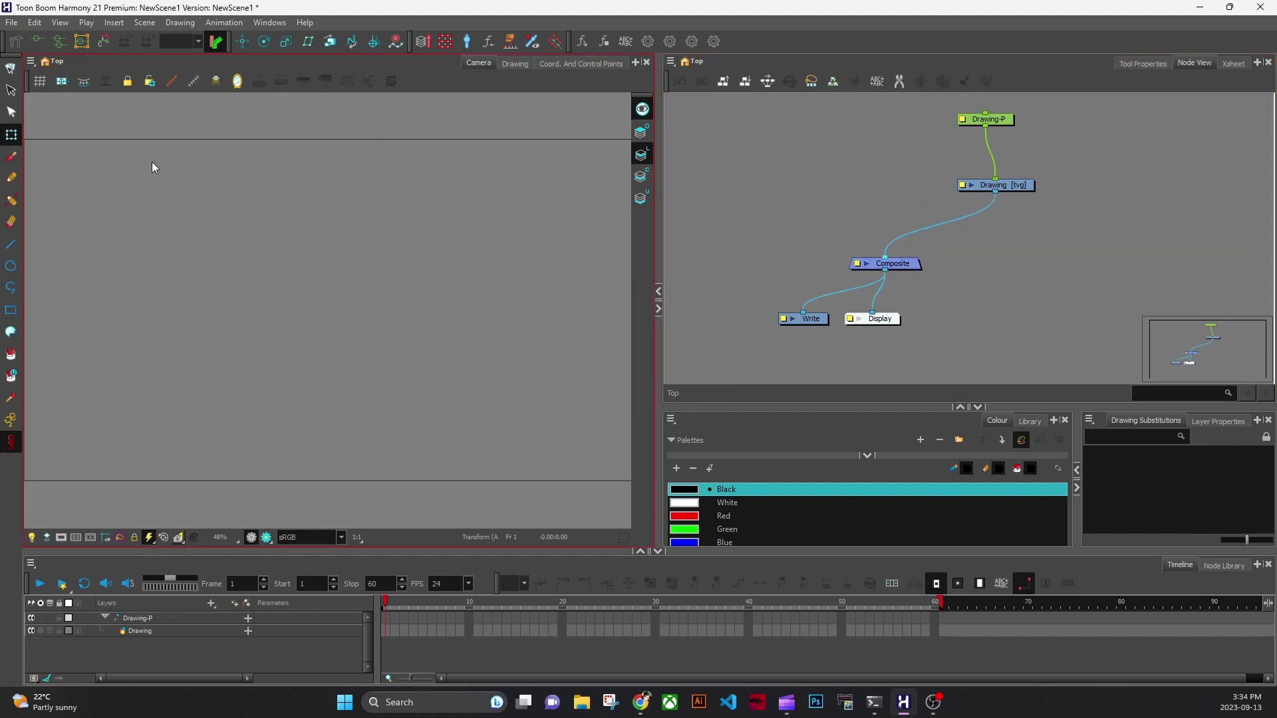
# Step: Review the Default Pass Through Composite option in the General preferences beside the Composite node and close the dialog
pyautogui.click(34, 23)
pyautogui.click(101, 394)
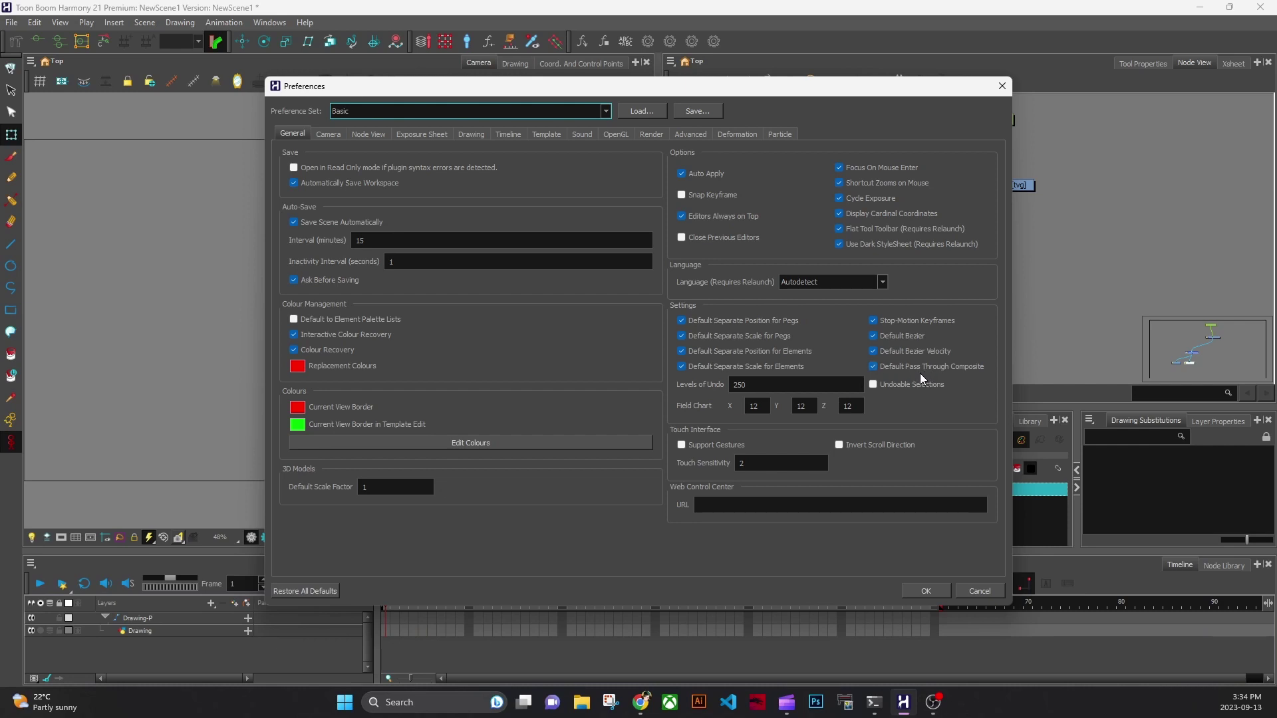
pyautogui.moveTo(871, 80); pyautogui.dragTo(699, 94)
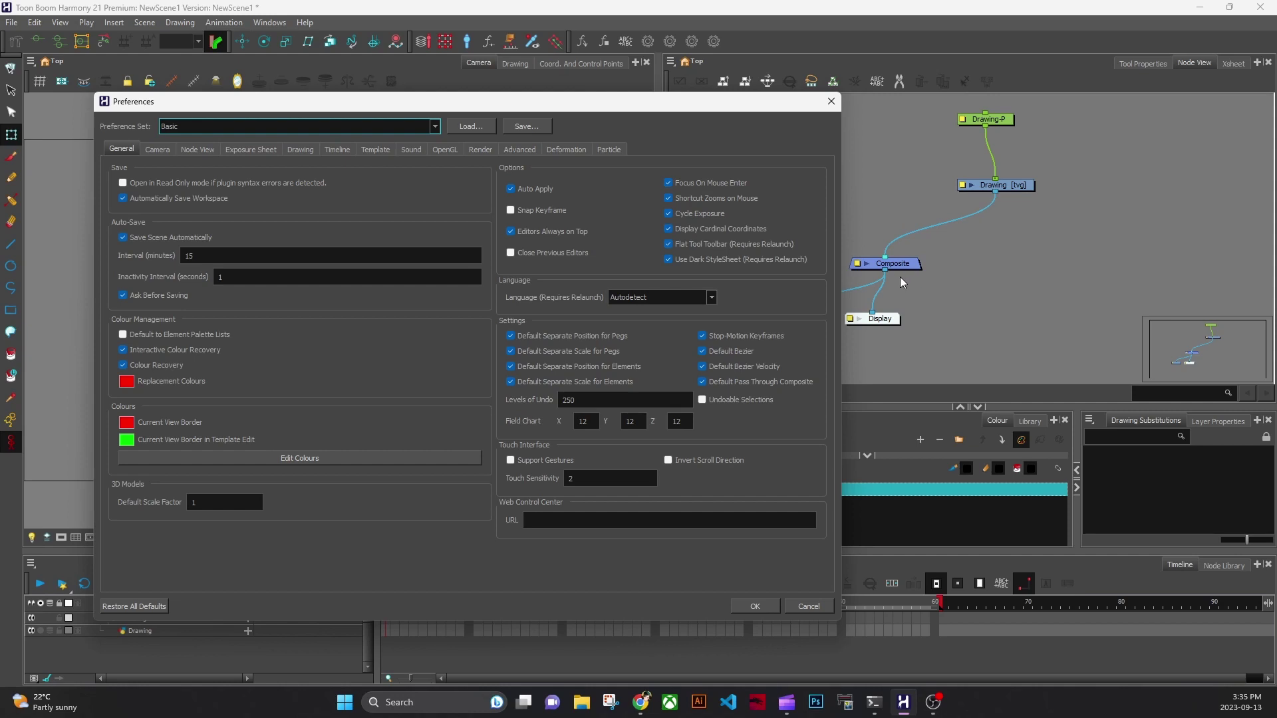
pyautogui.click(831, 102)
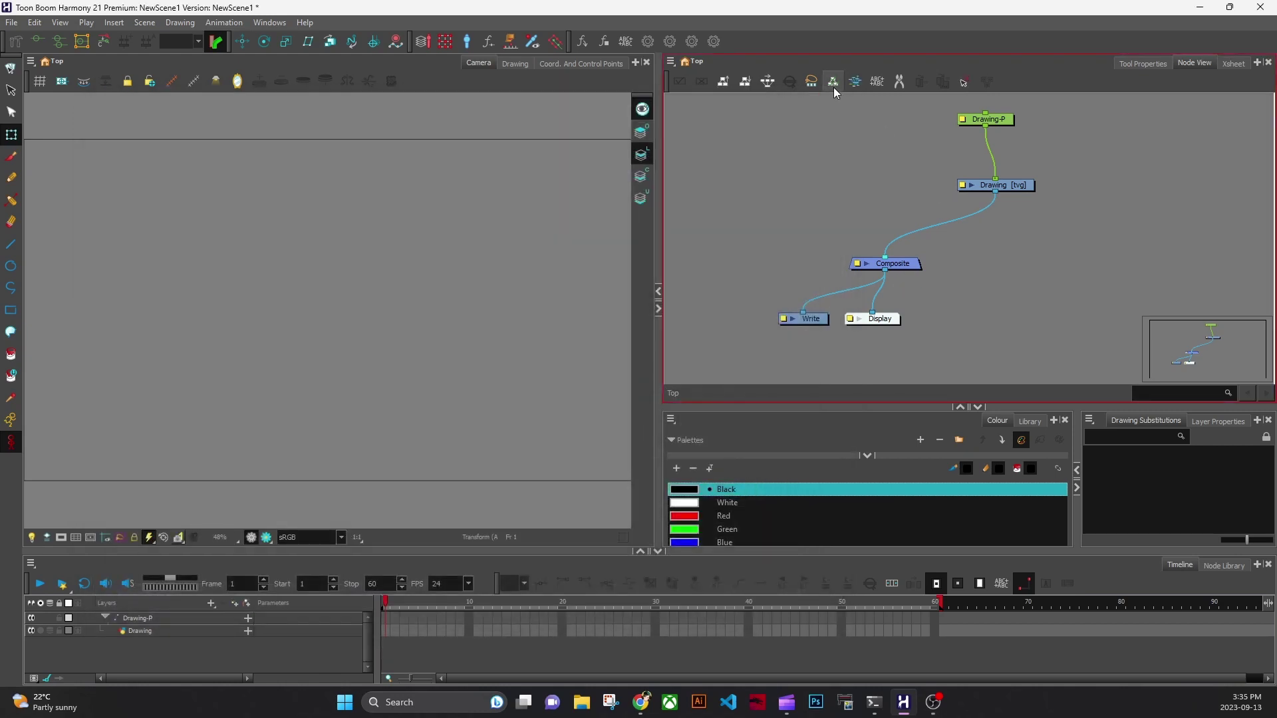
# Step: Select the nodes, review the Composite Mode choices in Set Properties for Many Layers, and cancel the dialog
pyautogui.click(1004, 186)
pyautogui.click(825, 294)
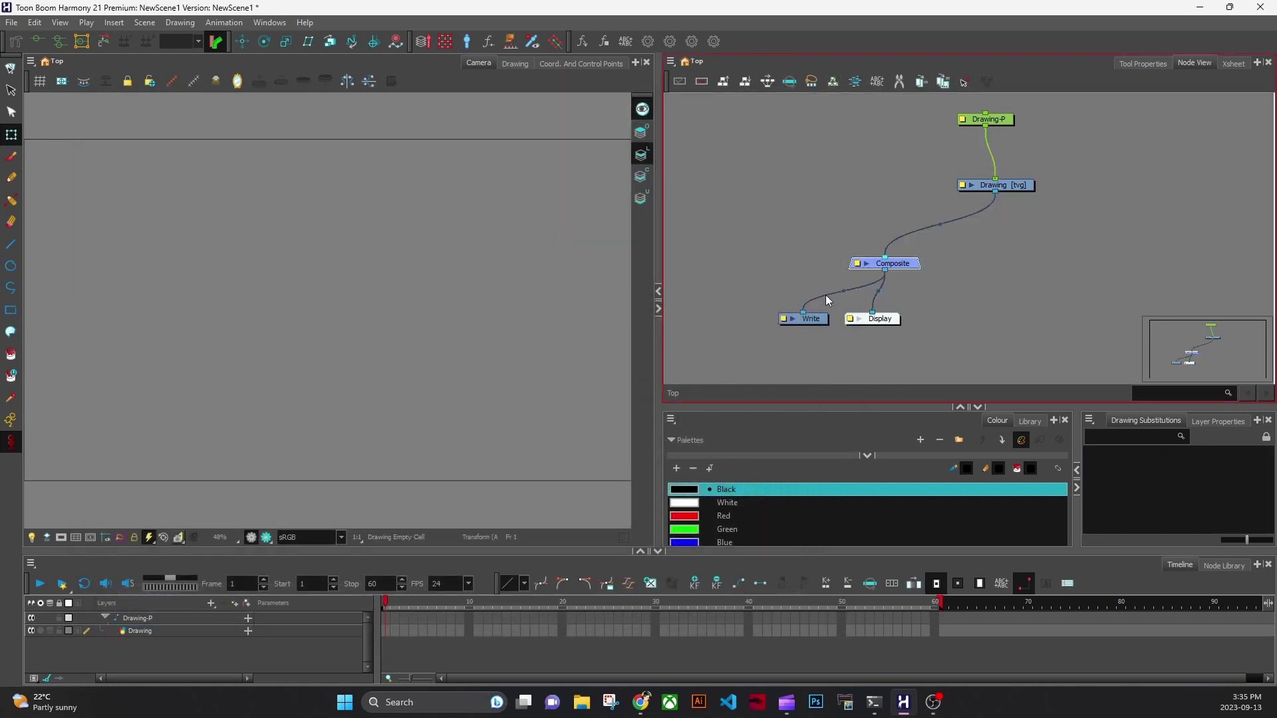
pyautogui.click(857, 83)
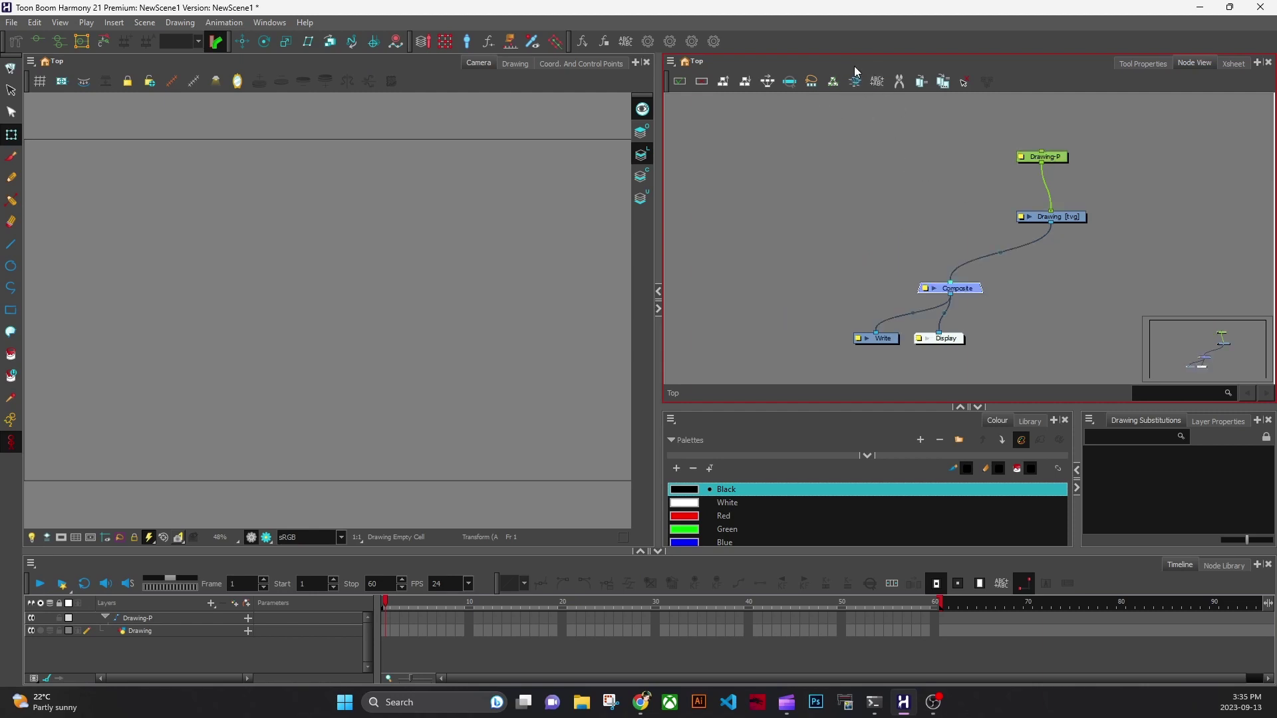
pyautogui.click(832, 82)
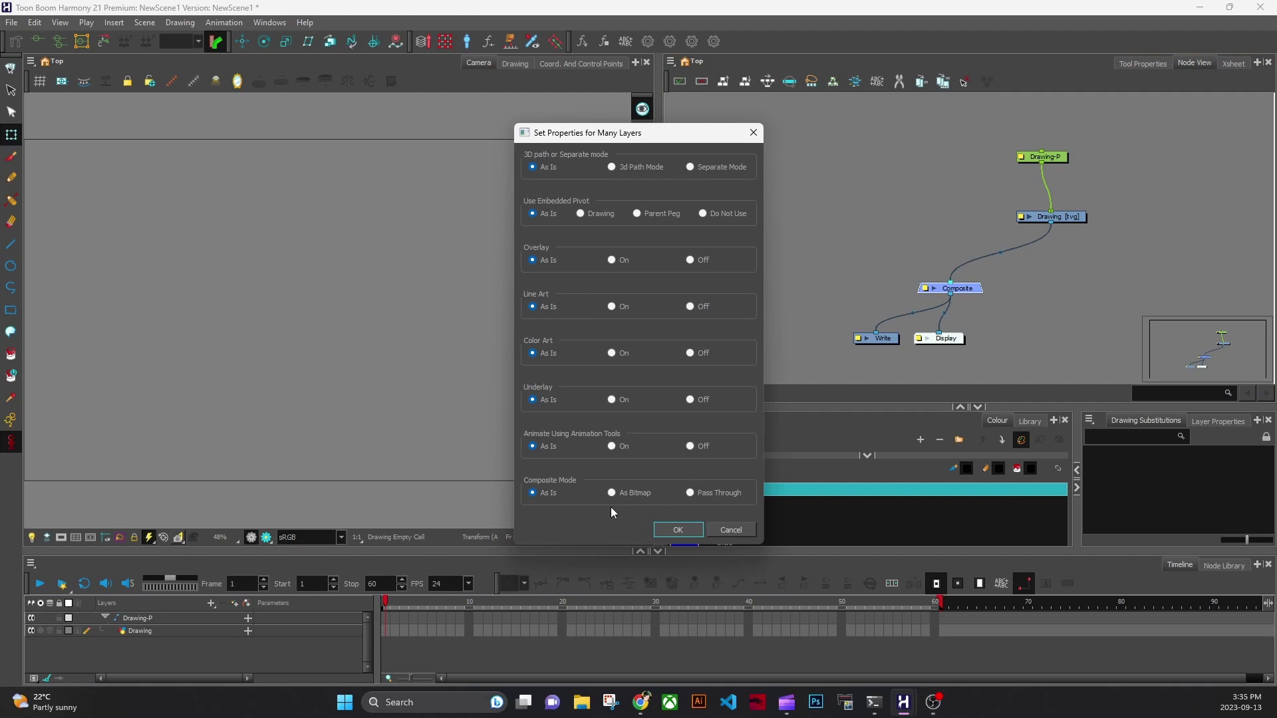
pyautogui.click(732, 530)
# Step: Review the Levels of Undo setting in the General preferences and close the dialog
pyautogui.click(34, 22)
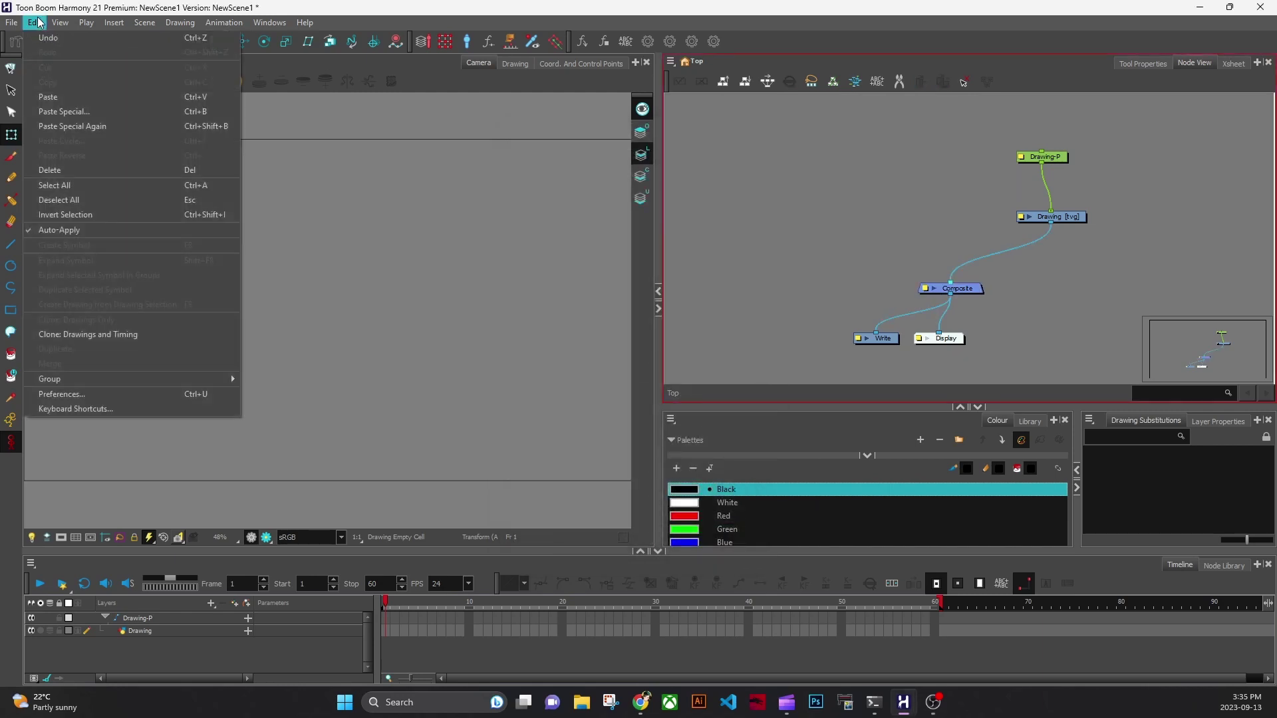
pyautogui.click(111, 396)
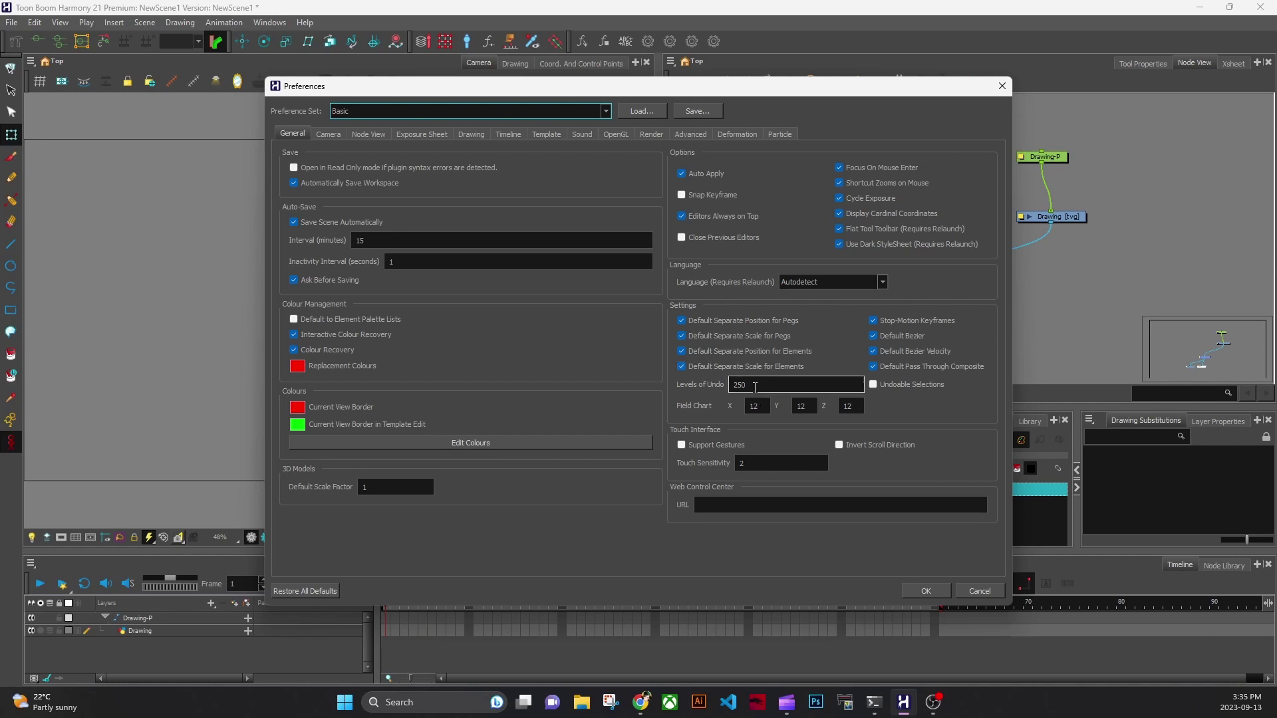
pyautogui.moveTo(767, 383)
pyautogui.click(935, 590)
# Step: Move the Drawing node and its peg above the Composite node and line the peg up over the drawing
pyautogui.moveTo(1098, 129)
pyautogui.mouseDown()
pyautogui.moveTo(997, 239)
pyautogui.moveTo(992, 213)
pyautogui.moveTo(952, 218)
pyautogui.mouseUp()
pyautogui.click(1028, 221)
pyautogui.click(940, 158)
pyautogui.moveTo(940, 158); pyautogui.dragTo(952, 169)
pyautogui.click(950, 221)
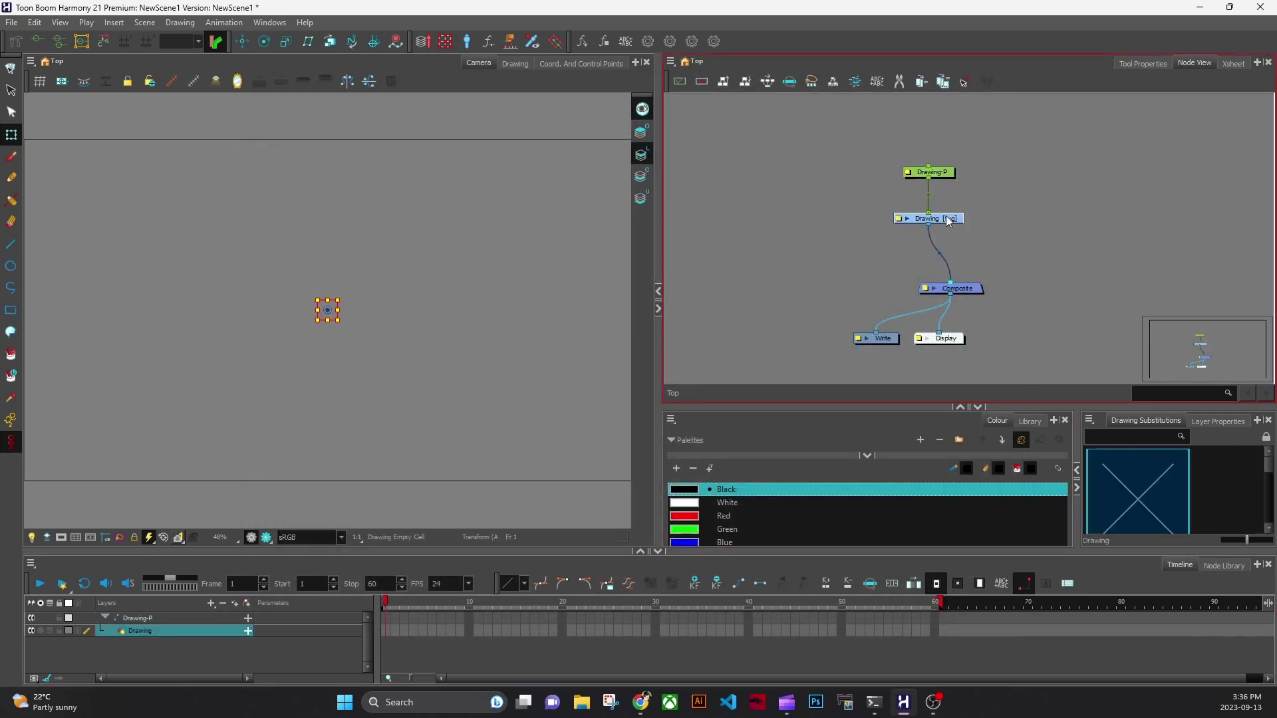
# Step: Replace the Drawing node's peg by deleting it and adding a new parent peg, aligned directly above the node
pyautogui.click(956, 171)
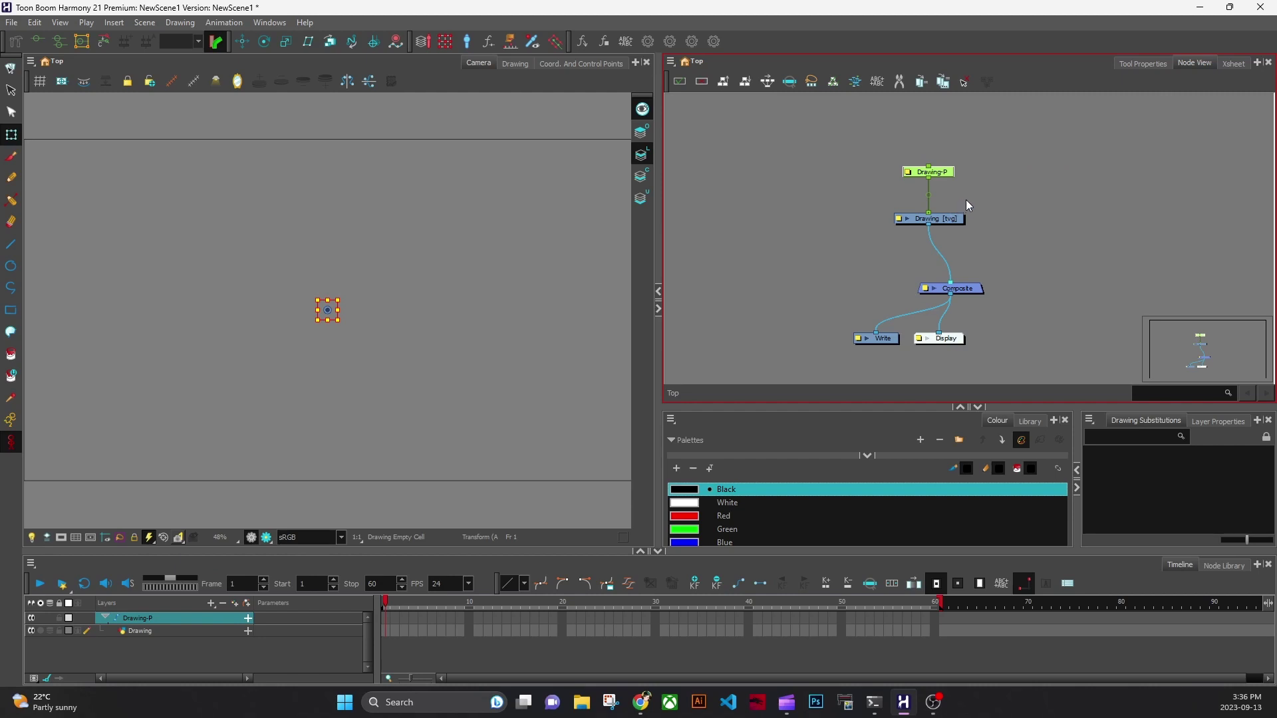
pyautogui.press('Delete')
pyautogui.click(962, 220)
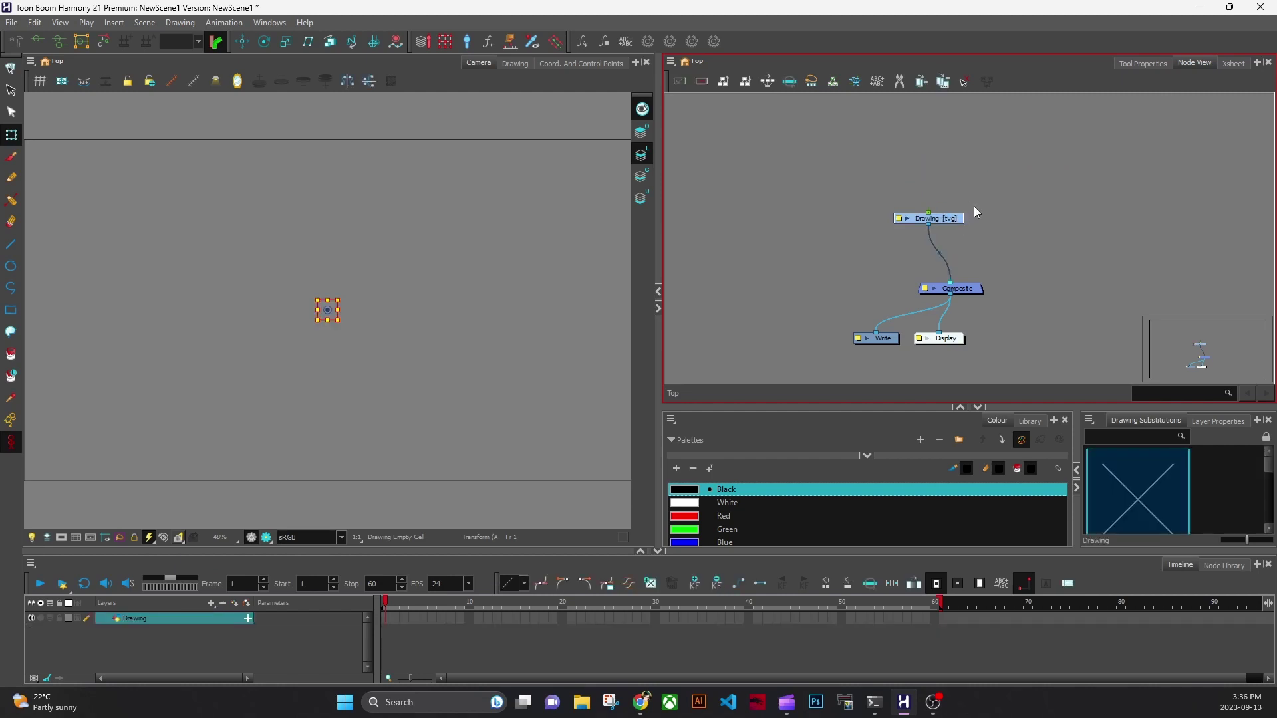
pyautogui.hotkey('ctrl', 'p')
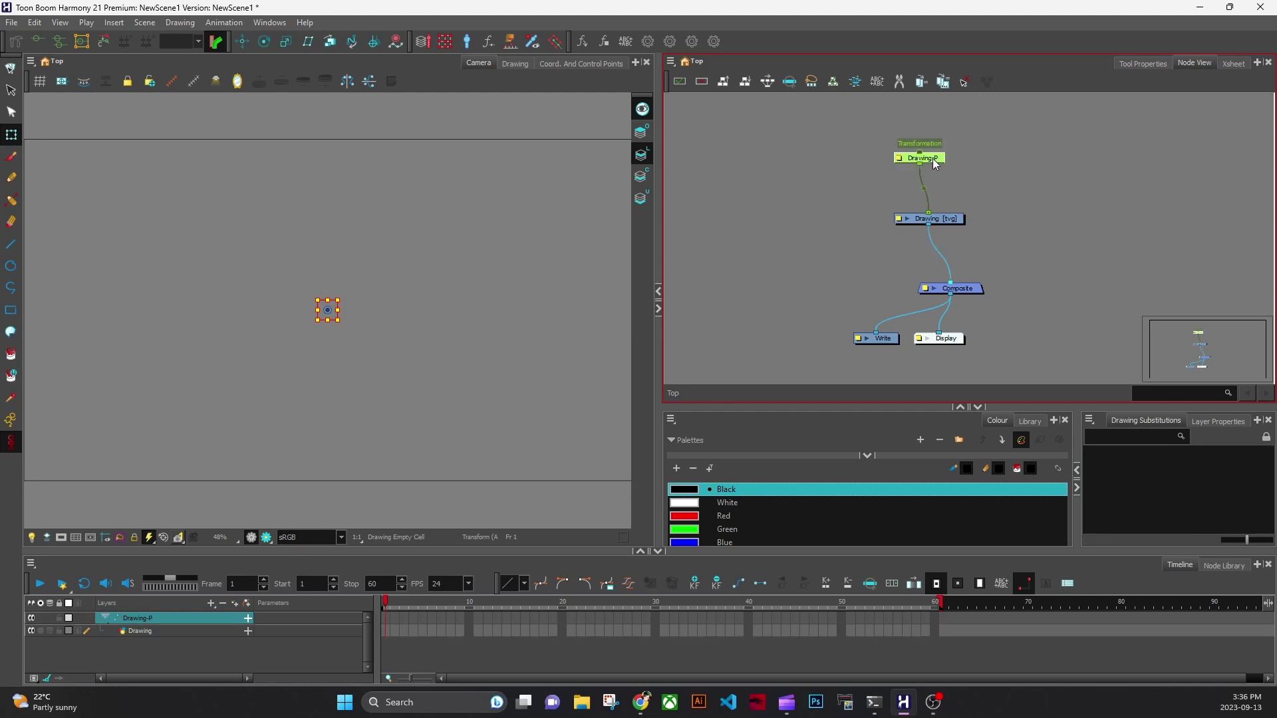
pyautogui.moveTo(947, 171); pyautogui.dragTo(956, 185)
pyautogui.click(1011, 198)
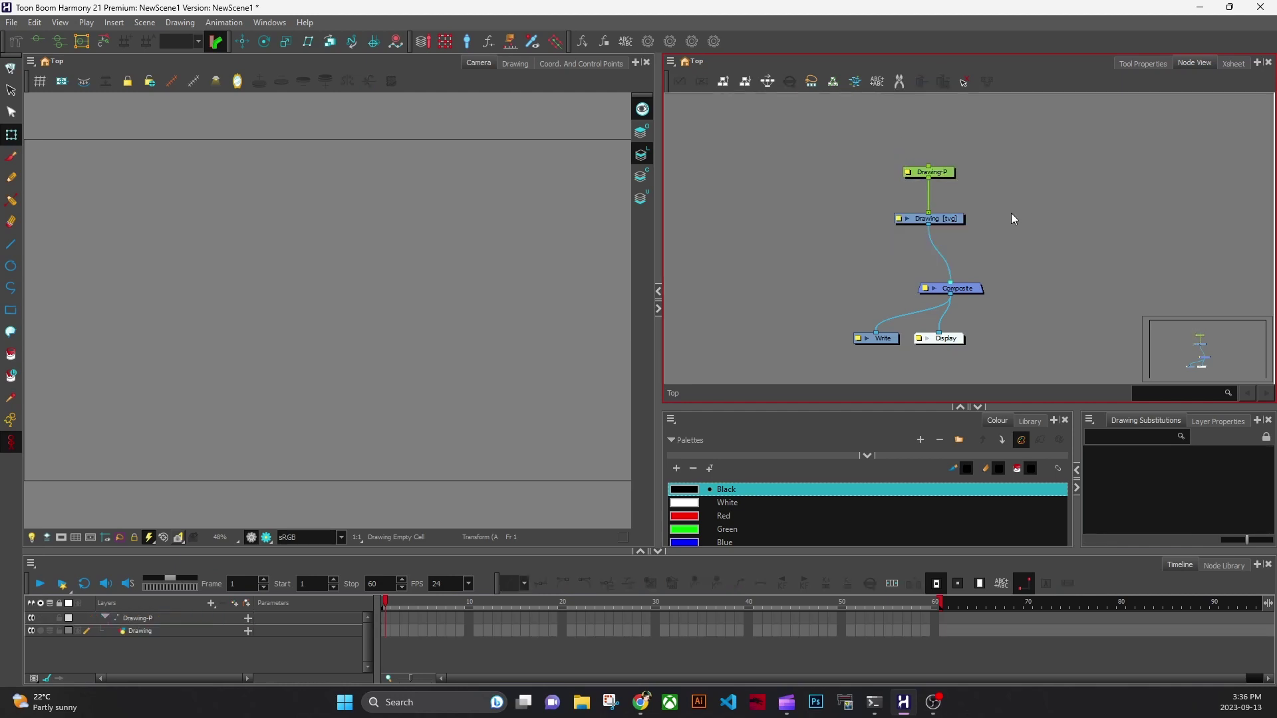
# Step: Add a second vector drawing layer with the default name and give it a parent peg
pyautogui.hotkey('ctrl', 'r')
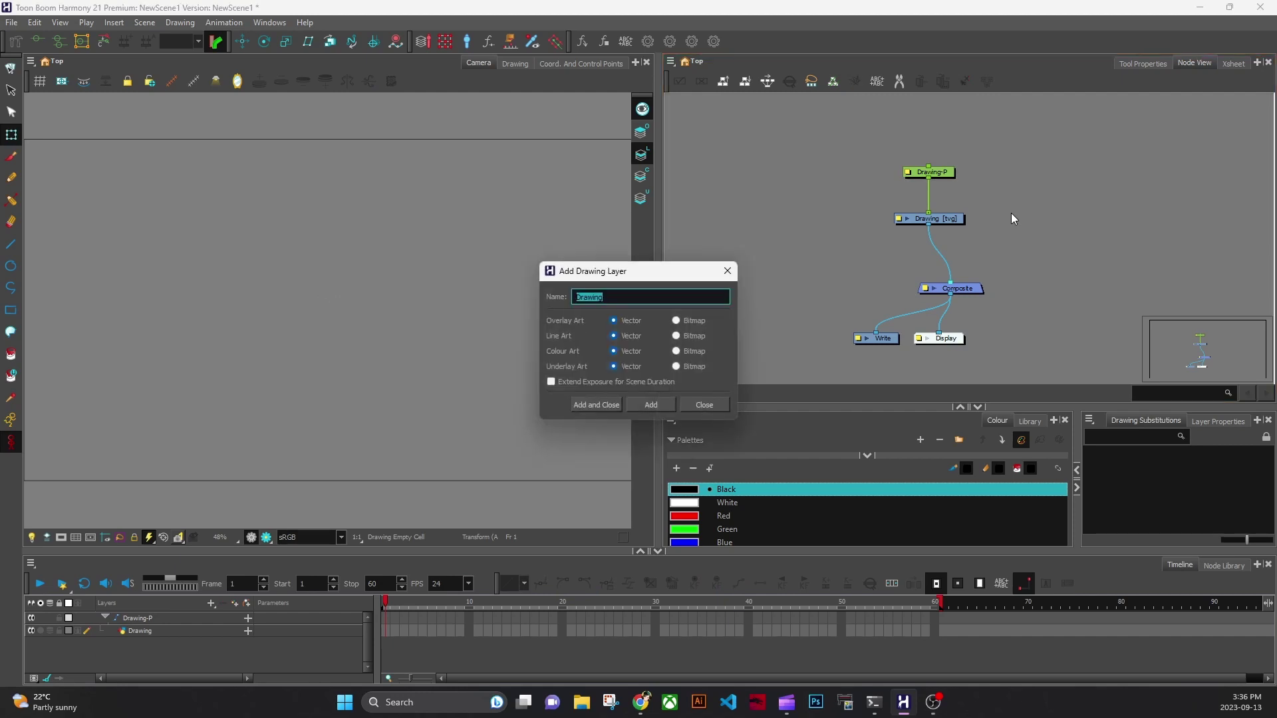
pyautogui.click(596, 405)
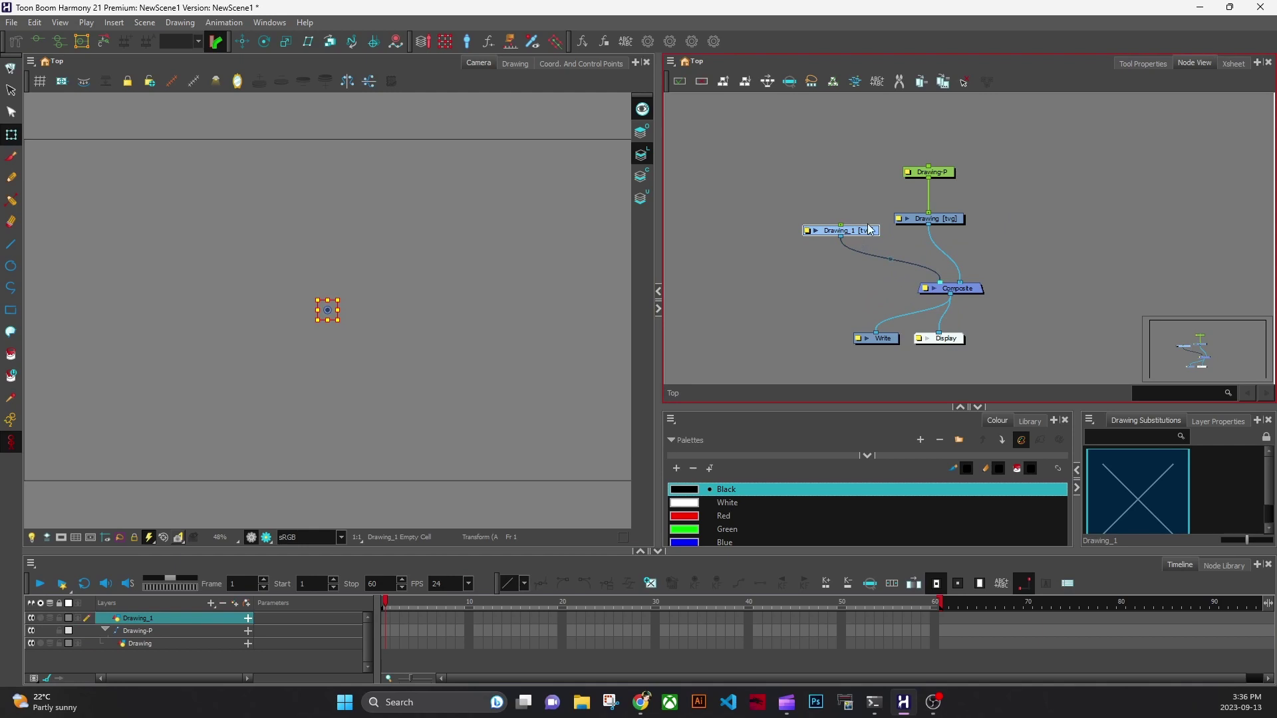
pyautogui.hotkey('ctrl', 'p')
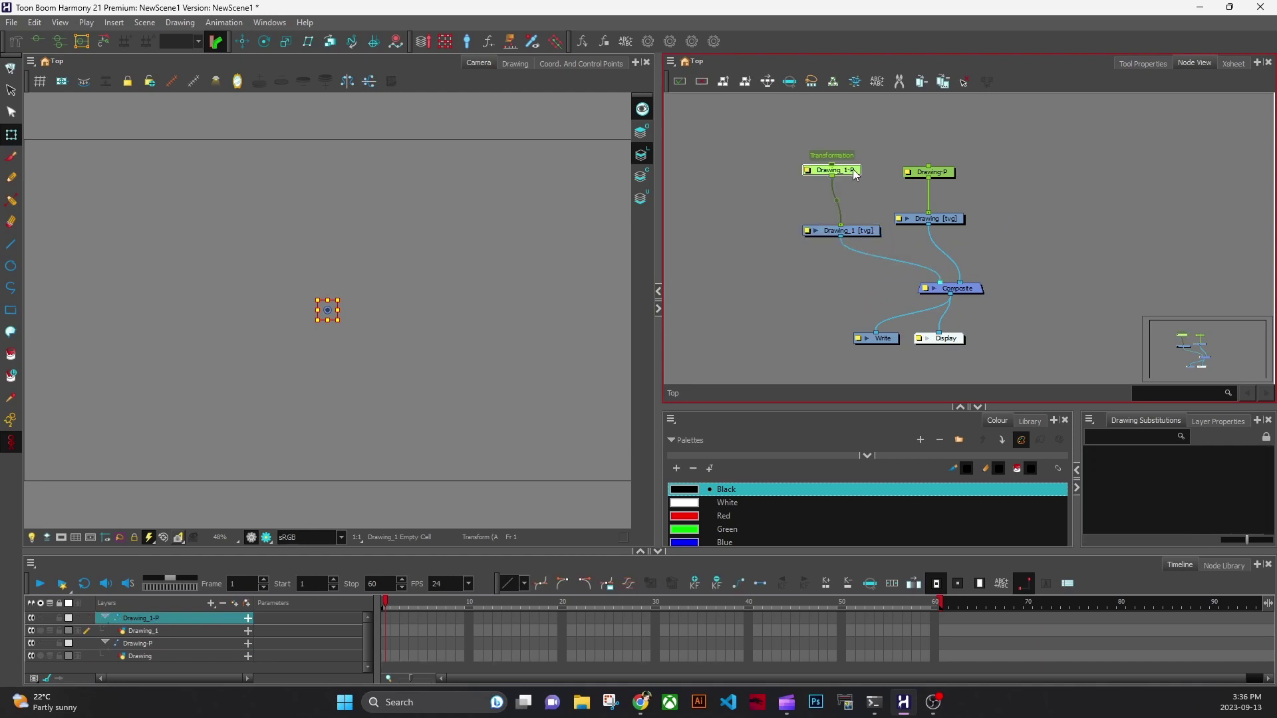
# Step: Space the two drawing nodes apart above the Composite, with the new peg aligned over Drawing_1
pyautogui.moveTo(942, 219); pyautogui.dragTo(1015, 234)
pyautogui.click(878, 230)
pyautogui.moveTo(879, 229); pyautogui.dragTo(912, 221)
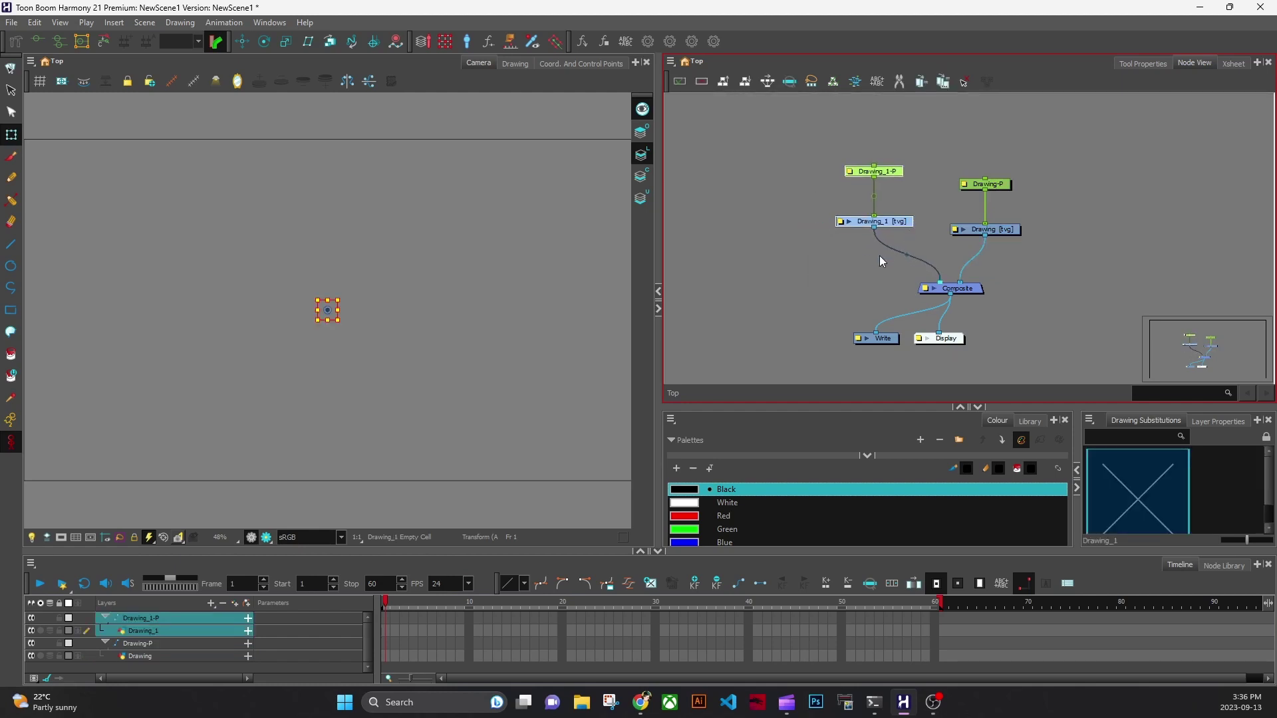
# Step: Draw a circle outline on Drawing_1 in the Camera view and fill it with Red
pyautogui.click(11, 266)
pyautogui.moveTo(223, 260); pyautogui.dragTo(349, 384)
pyautogui.click(12, 357)
pyautogui.click(745, 518)
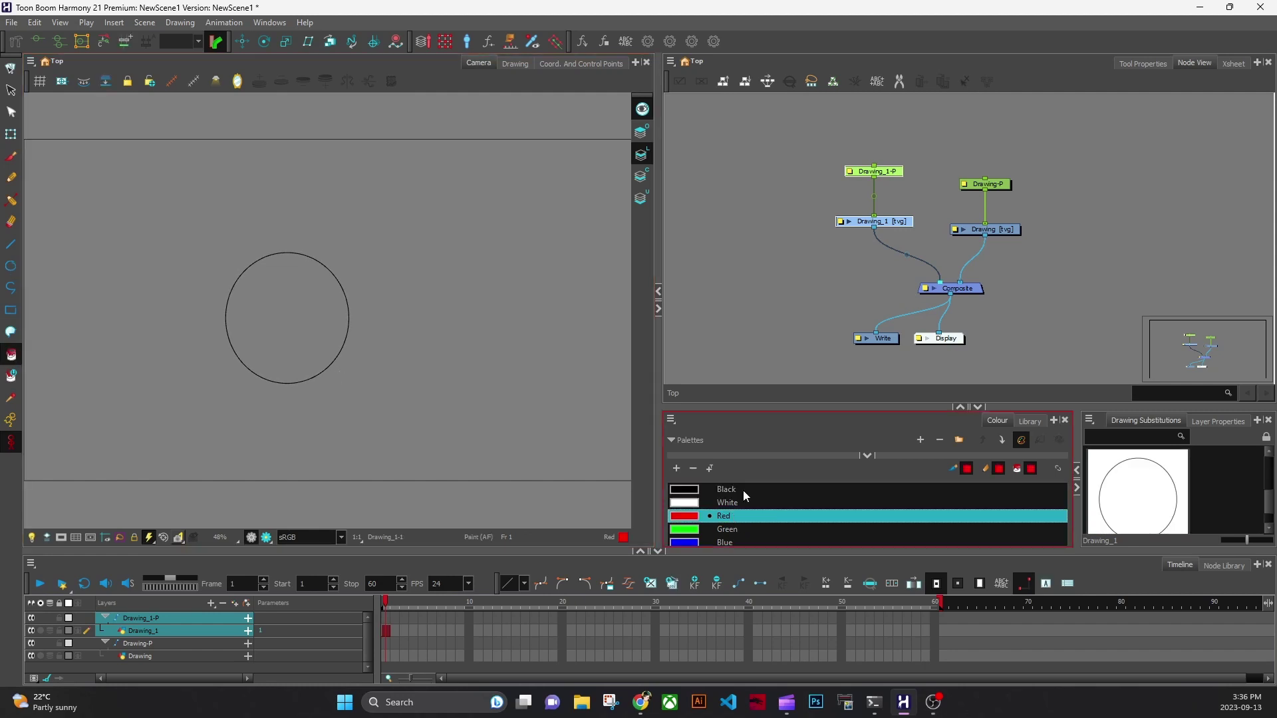
pyautogui.click(290, 321)
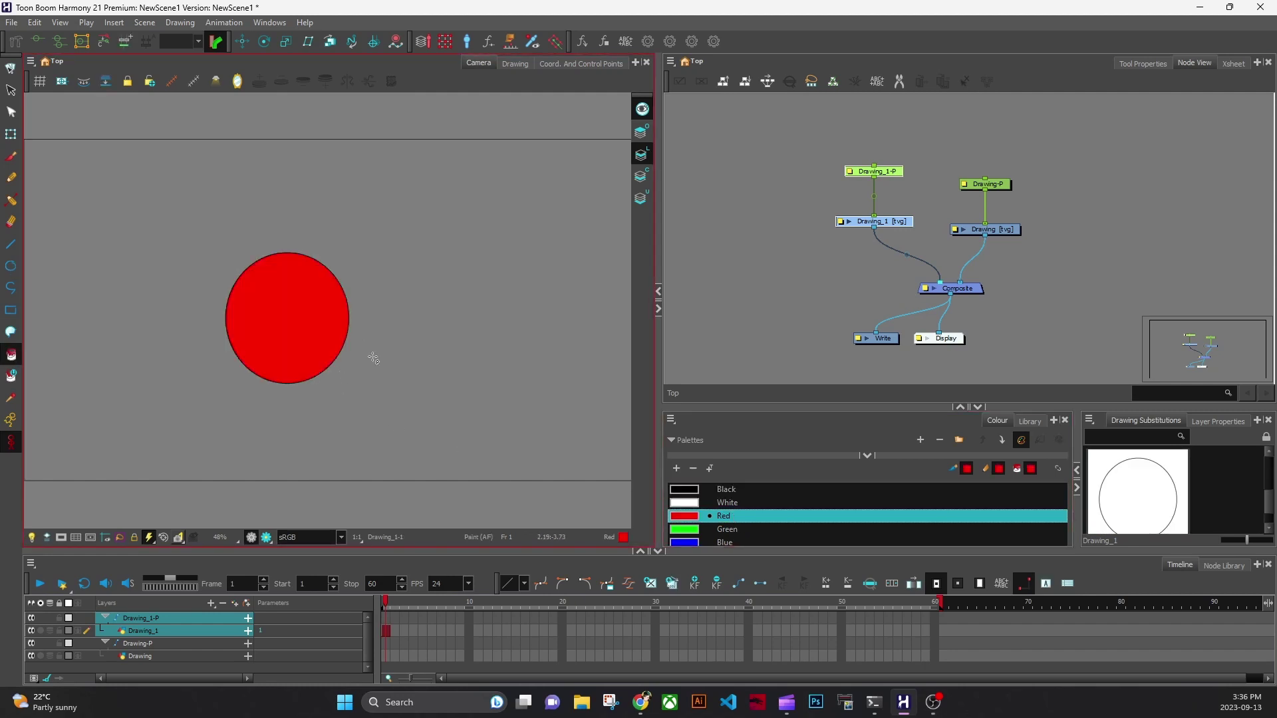
# Step: Draw a small square with a black outline on the Drawing layer, inside the area of the red circle
pyautogui.click(1007, 230)
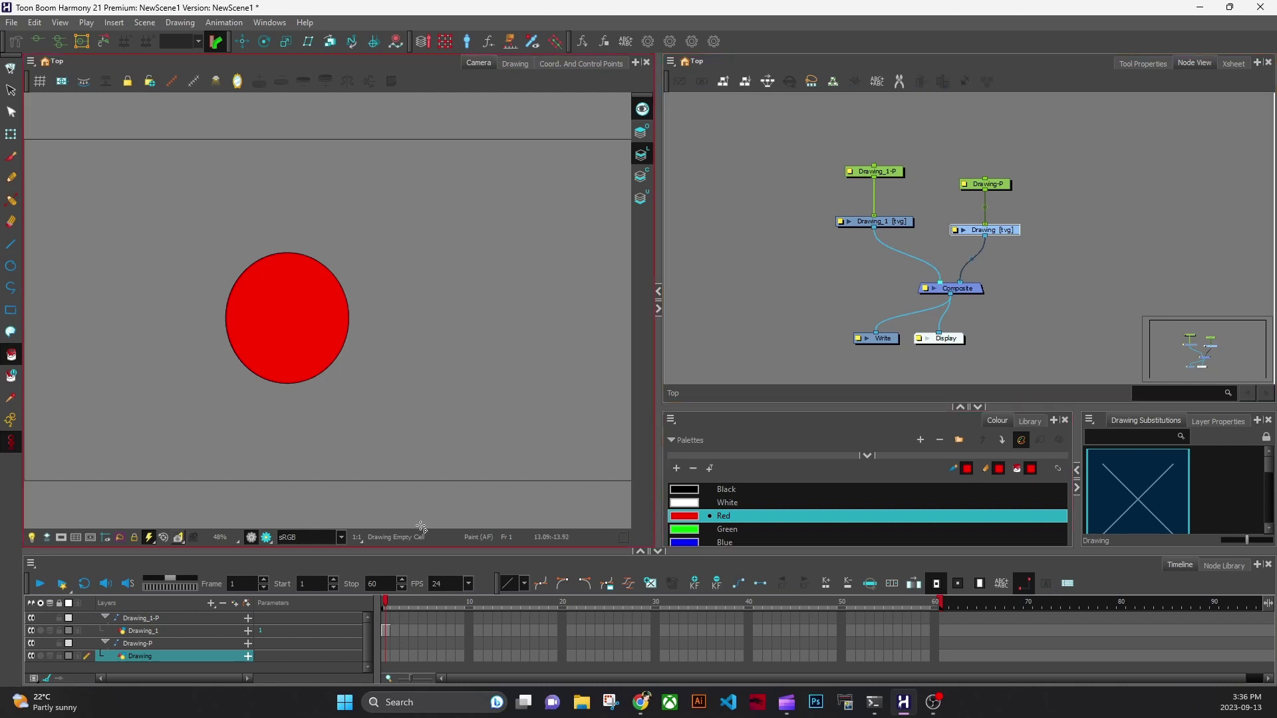
pyautogui.click(743, 489)
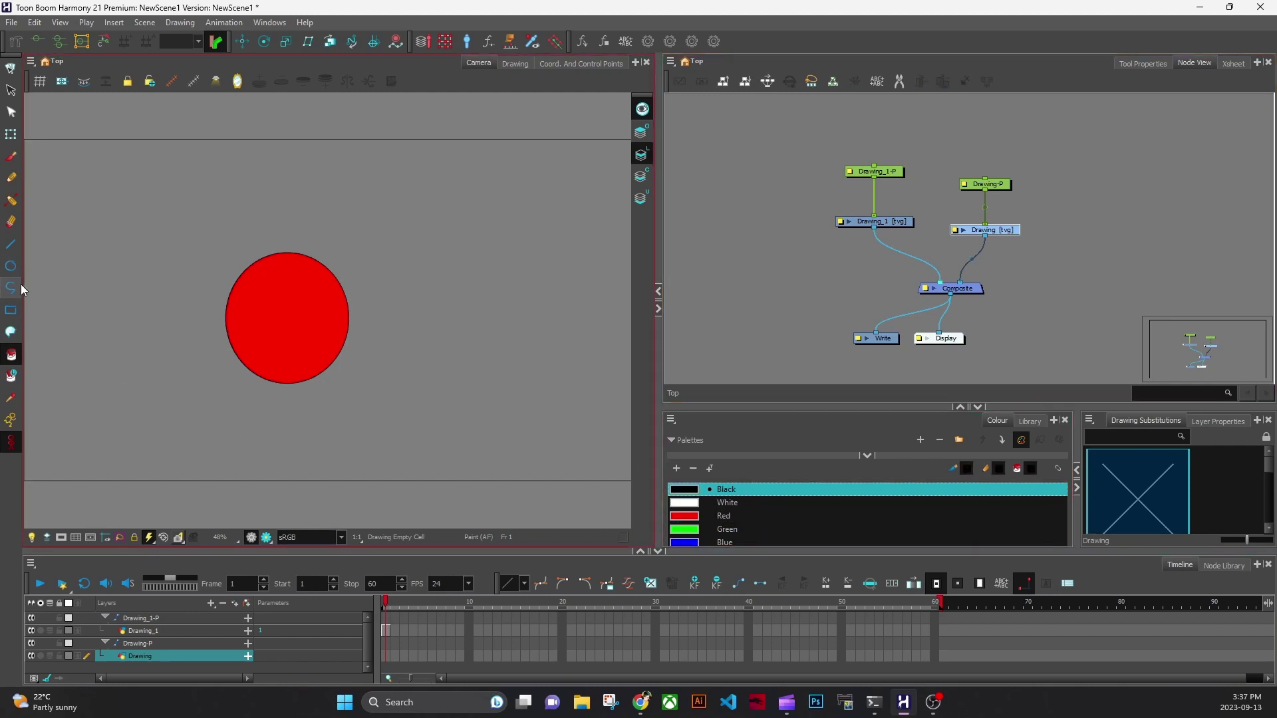
pyautogui.click(16, 311)
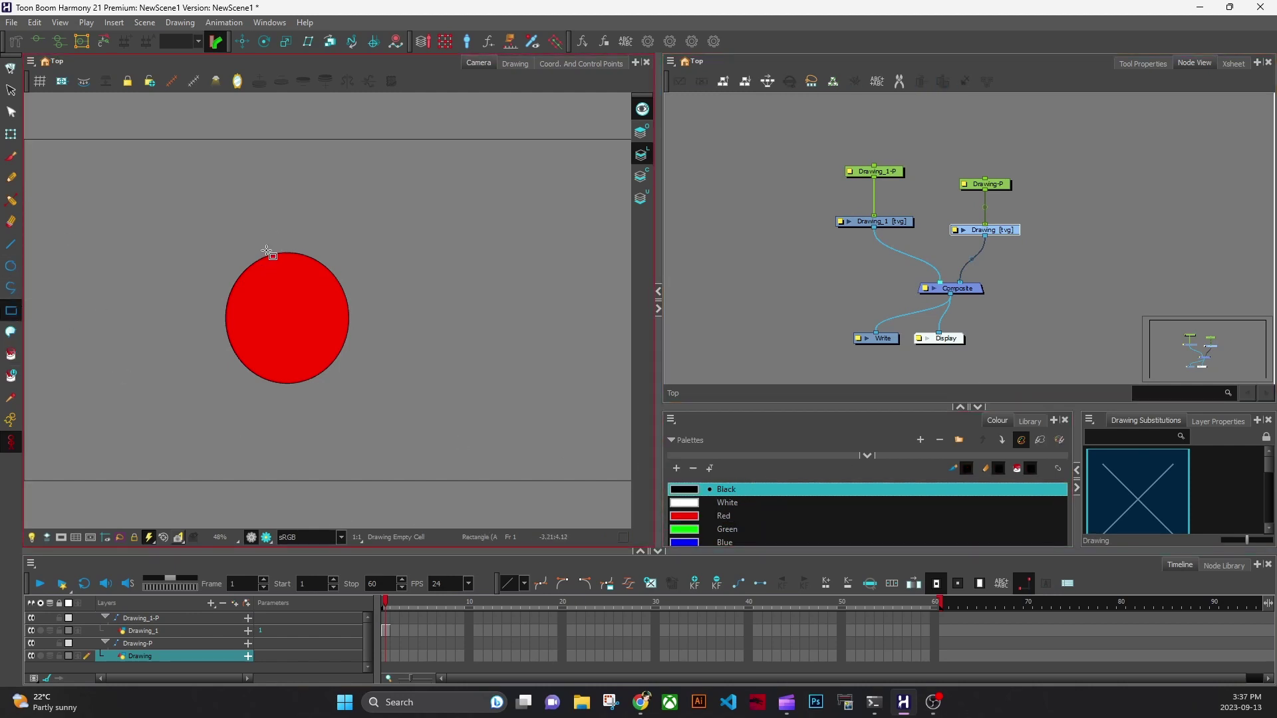
pyautogui.moveTo(253, 288)
pyautogui.mouseDown()
pyautogui.moveTo(297, 347)
pyautogui.moveTo(331, 362)
pyautogui.moveTo(321, 357)
pyautogui.mouseUp()
# Step: Disconnect Drawing_1 from the Composite, fill the square with Green, and reconnect Drawing_1 as the leftmost input
pyautogui.moveTo(944, 282); pyautogui.dragTo(914, 253)
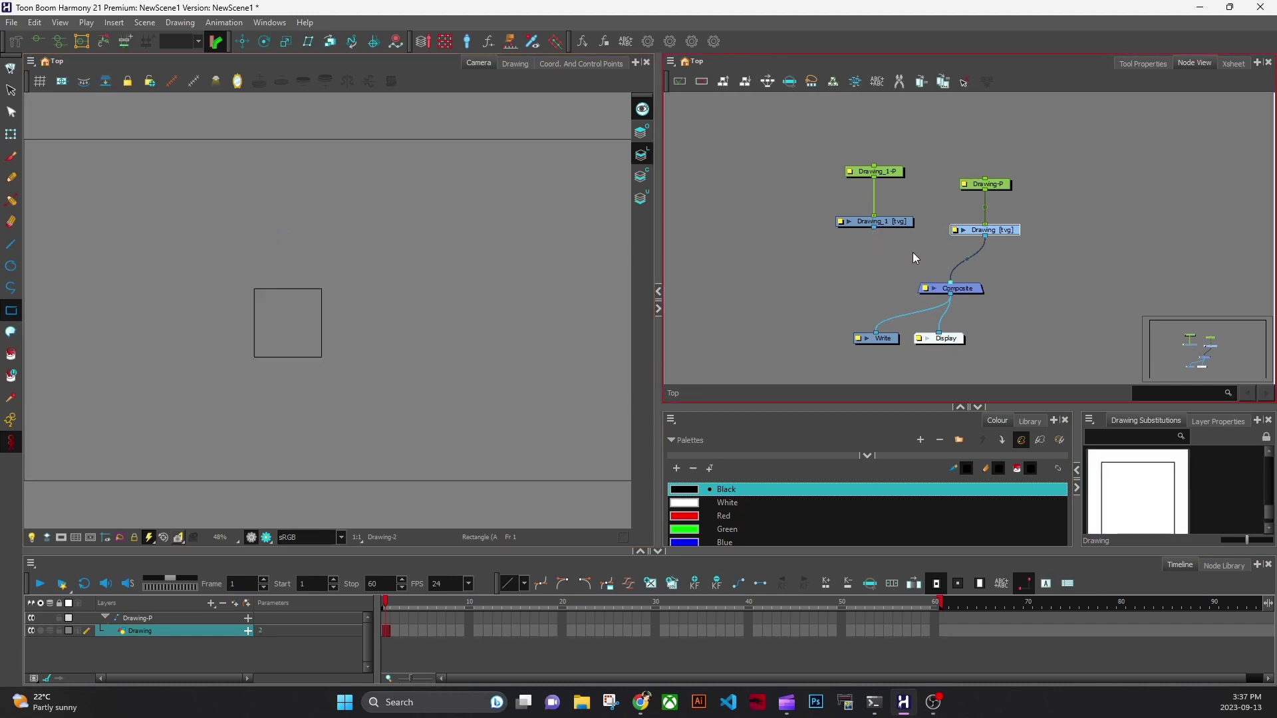
pyautogui.click(11, 354)
pyautogui.click(731, 529)
pyautogui.click(266, 331)
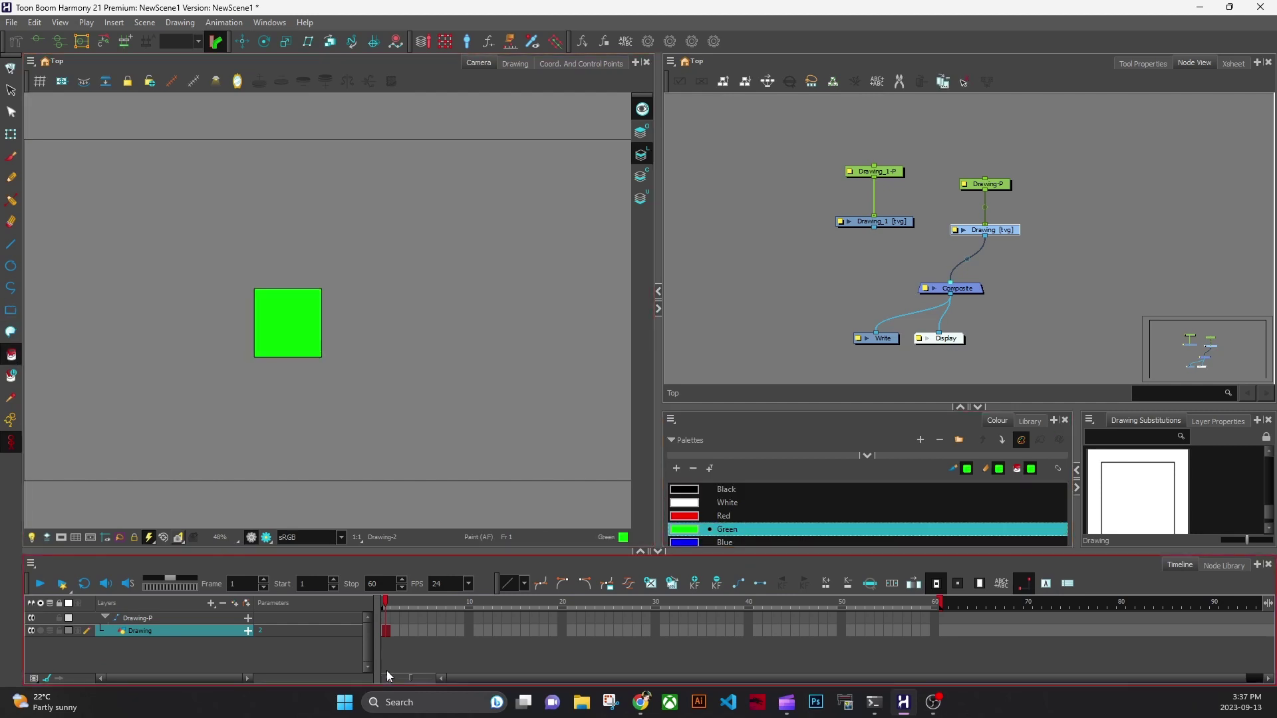
pyautogui.click(887, 235)
pyautogui.moveTo(874, 228); pyautogui.dragTo(925, 280)
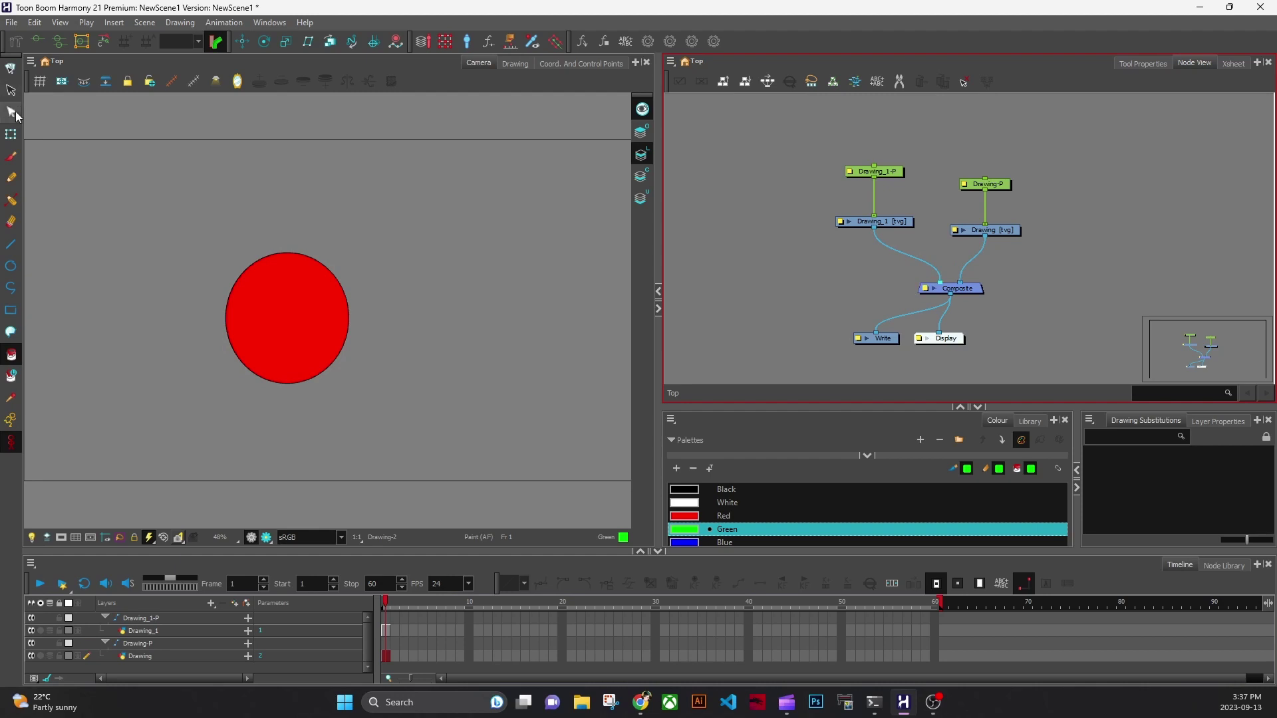
# Step: Move the red circle to the left of the square, select the green square, and undo the circle's move
pyautogui.click(11, 133)
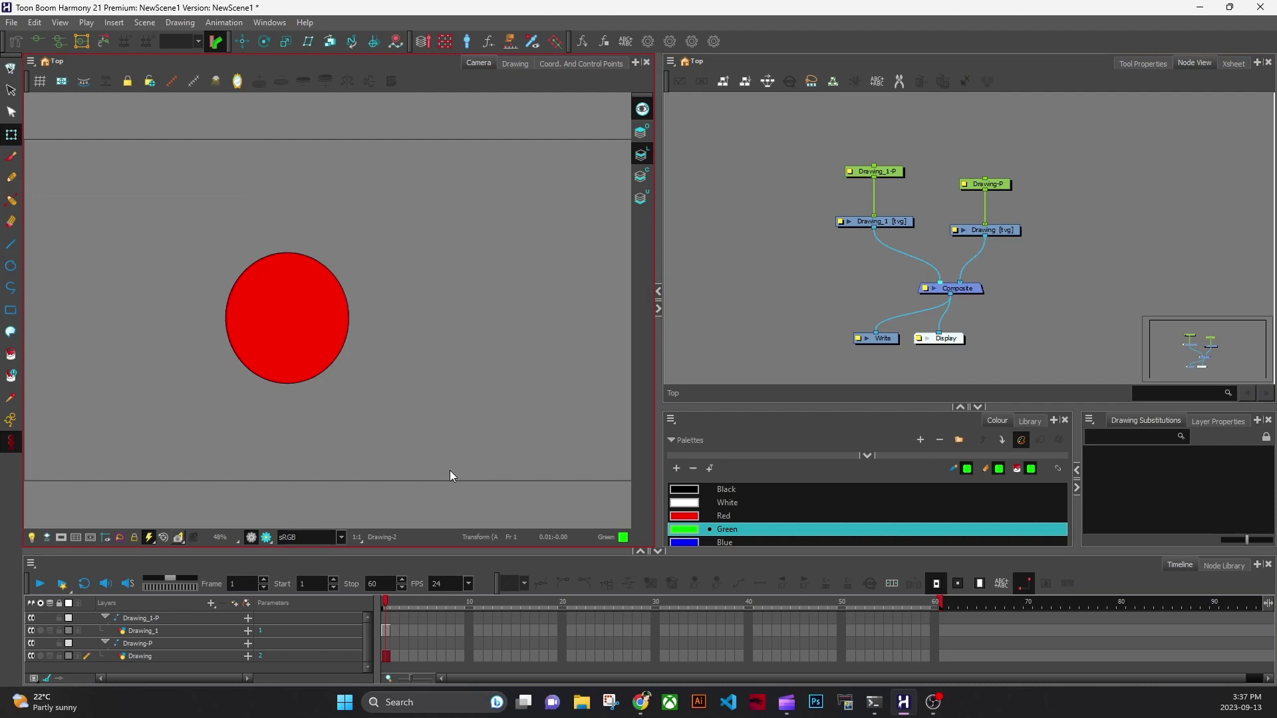
pyautogui.click(300, 323)
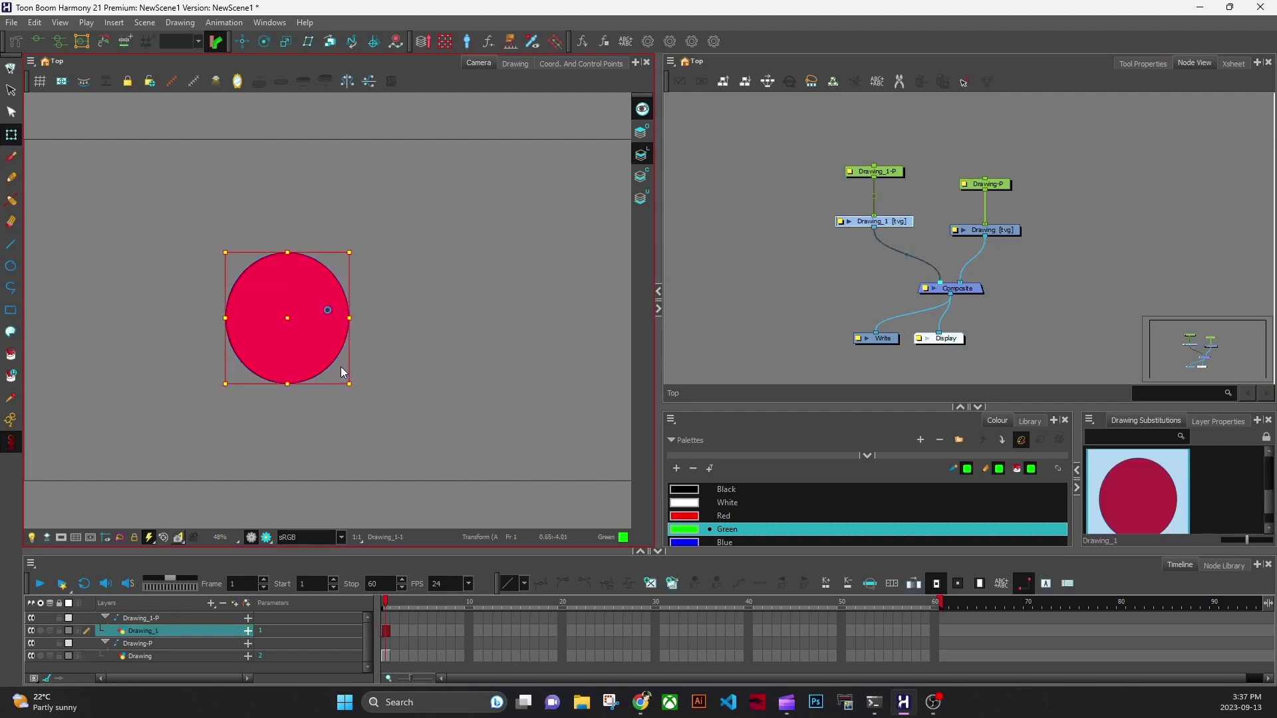
pyautogui.moveTo(342, 371); pyautogui.dragTo(232, 393)
pyautogui.click(296, 330)
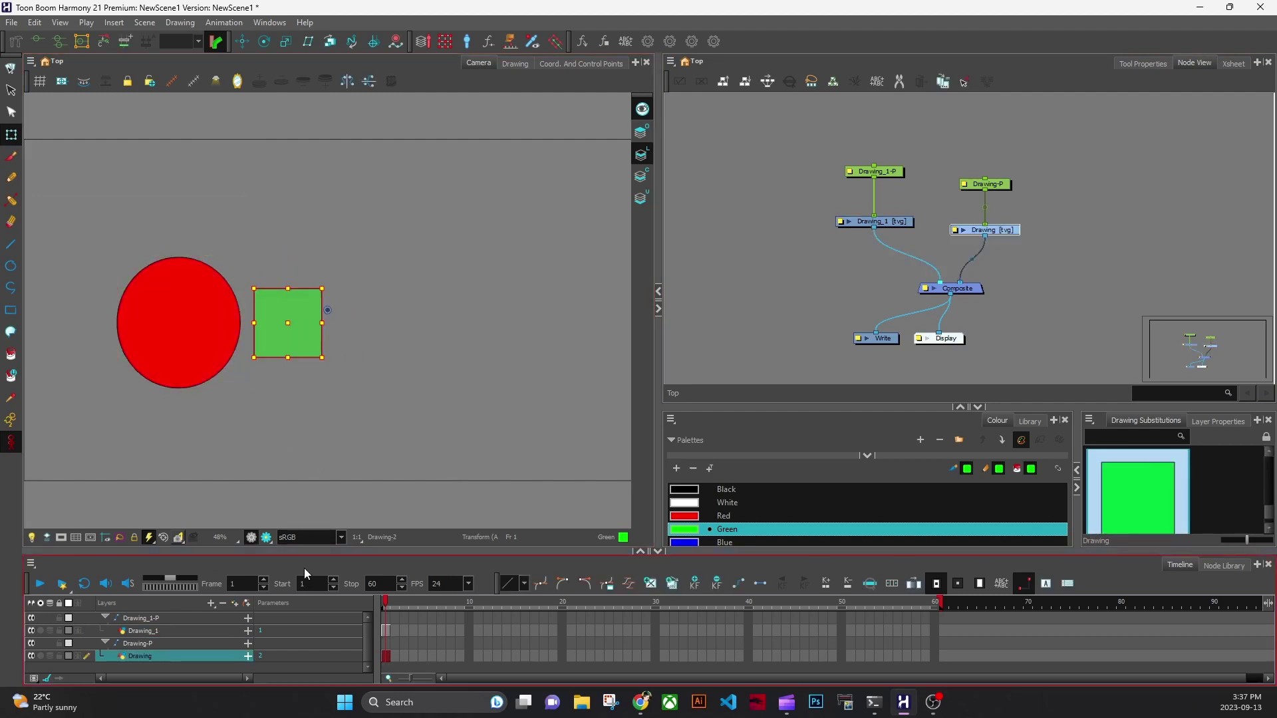
pyautogui.hotkey('ctrl', 'z')
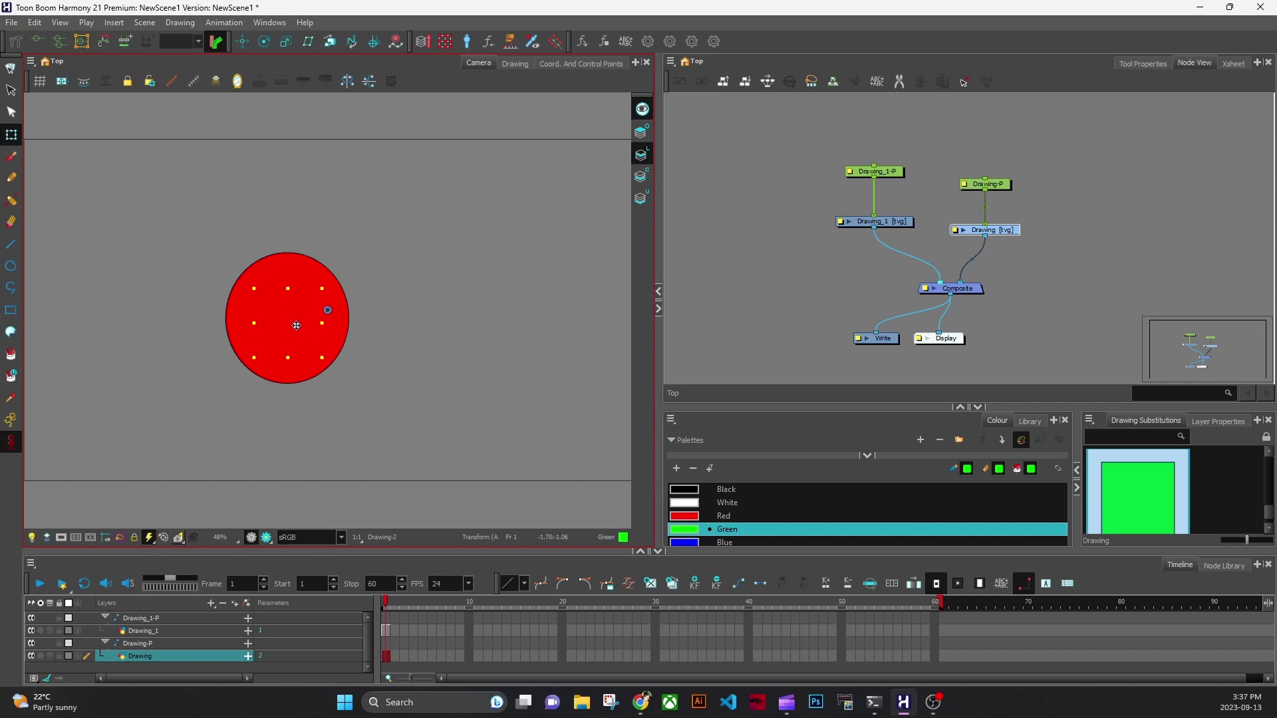
pyautogui.moveTo(294, 326)
pyautogui.mouseDown()
pyautogui.moveTo(381, 347)
pyautogui.moveTo(260, 338)
pyautogui.moveTo(323, 312)
pyautogui.moveTo(287, 323)
pyautogui.mouseUp()
# Step: Enable Undoable Selections in the General preferences and apply the change
pyautogui.click(34, 22)
pyautogui.click(87, 395)
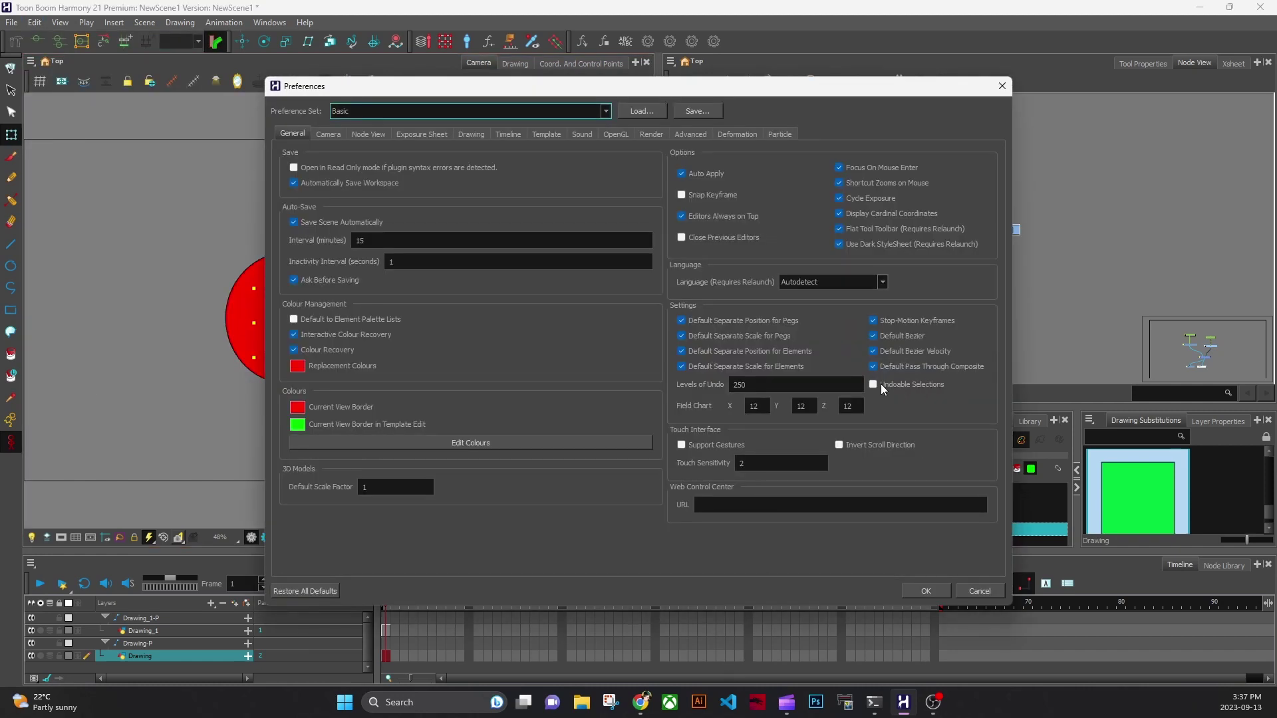
pyautogui.click(876, 386)
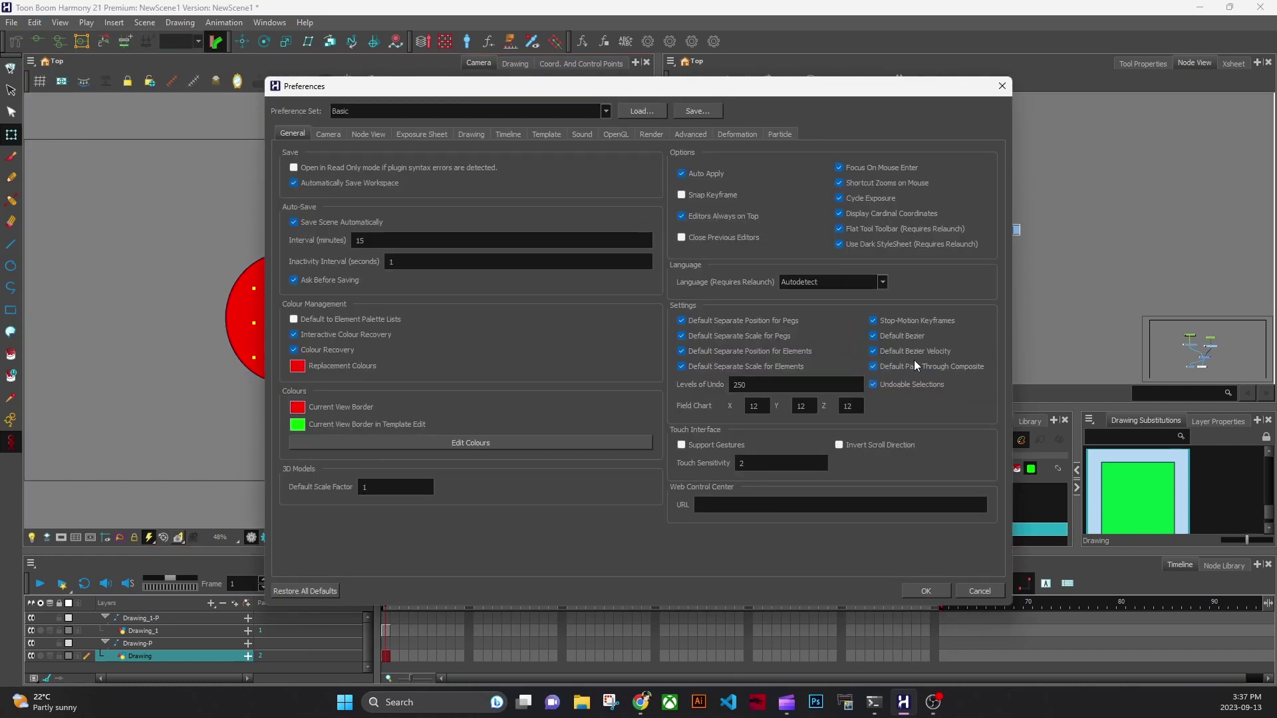
pyautogui.click(935, 595)
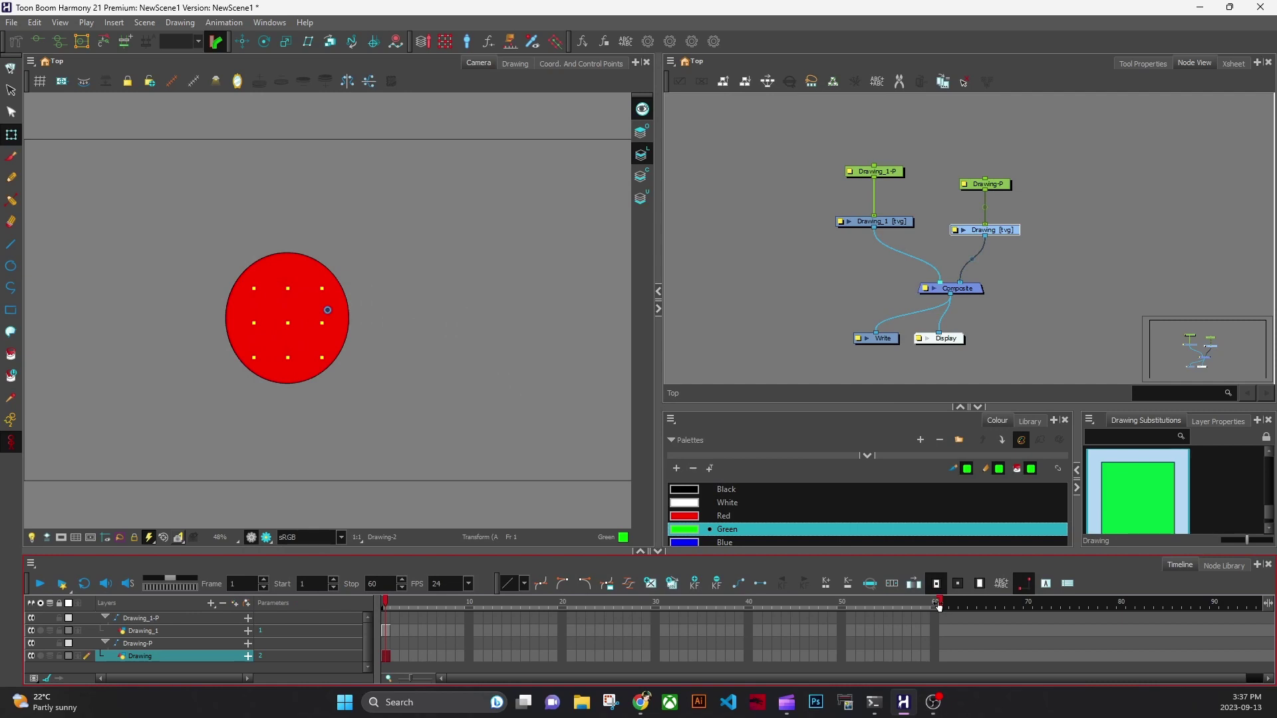
# Step: Move the red circle off the green square, select the square, and undo both the selection and the move
pyautogui.click(402, 399)
pyautogui.click(289, 338)
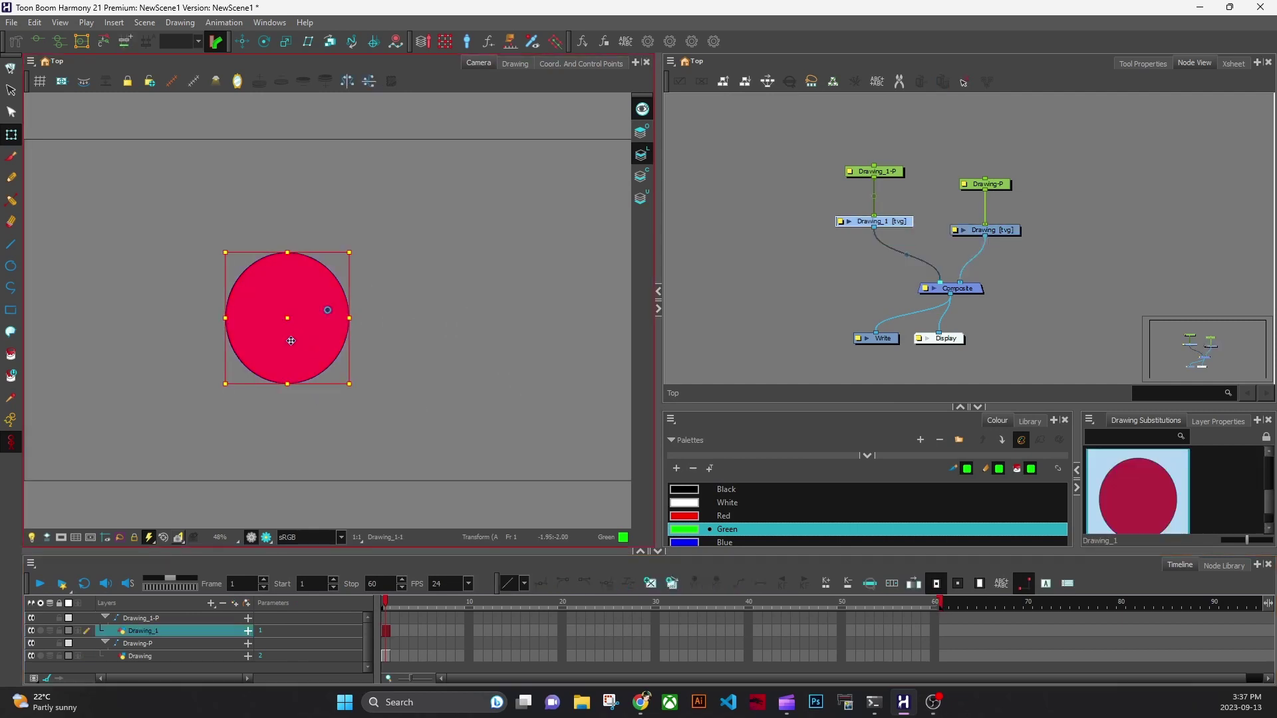
pyautogui.moveTo(290, 341); pyautogui.dragTo(183, 349)
pyautogui.click(296, 333)
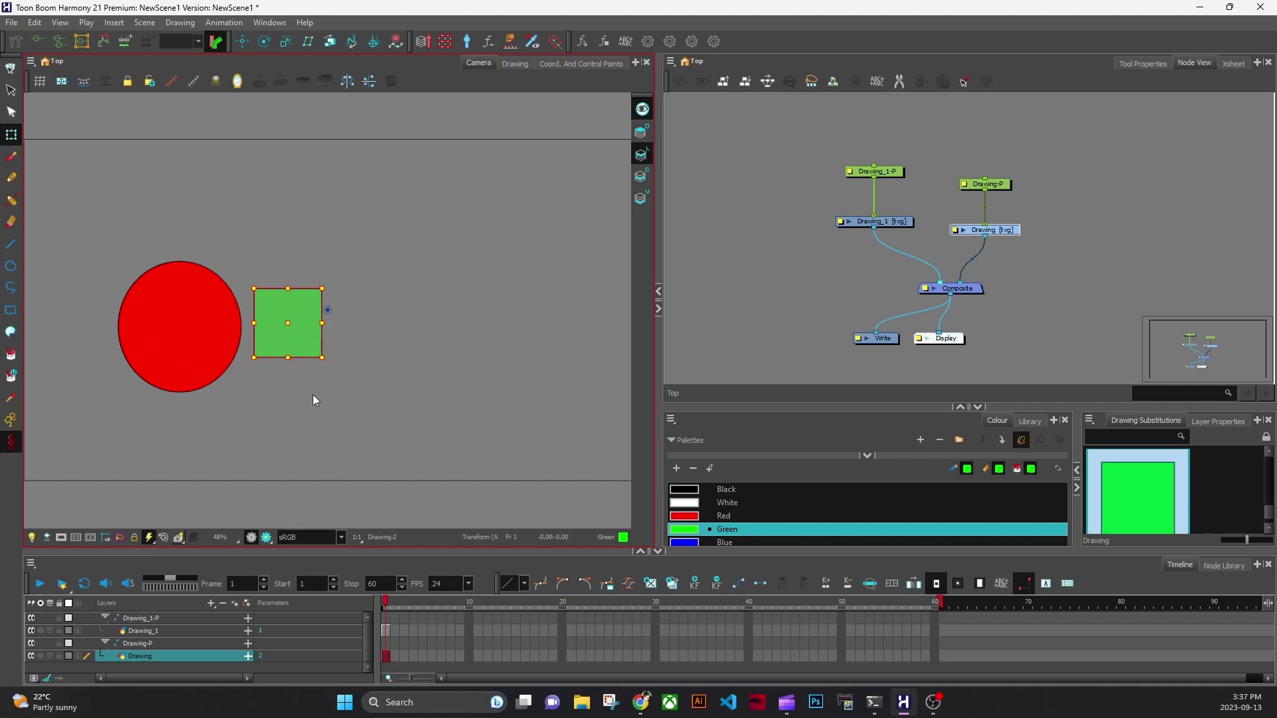
pyautogui.hotkey('ctrl', 'z')
pyautogui.hotkey('ctrl', 'z')
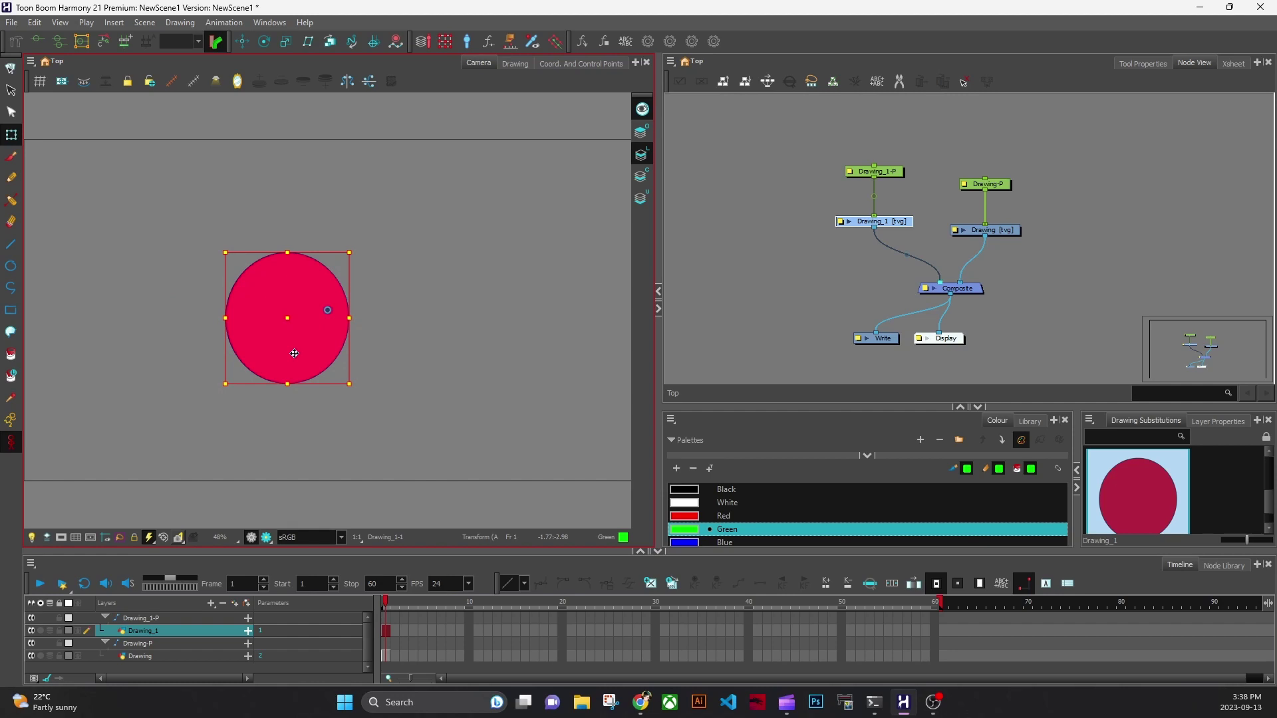
# Step: Turn off Undoable Selections in the General preferences
pyautogui.click(34, 22)
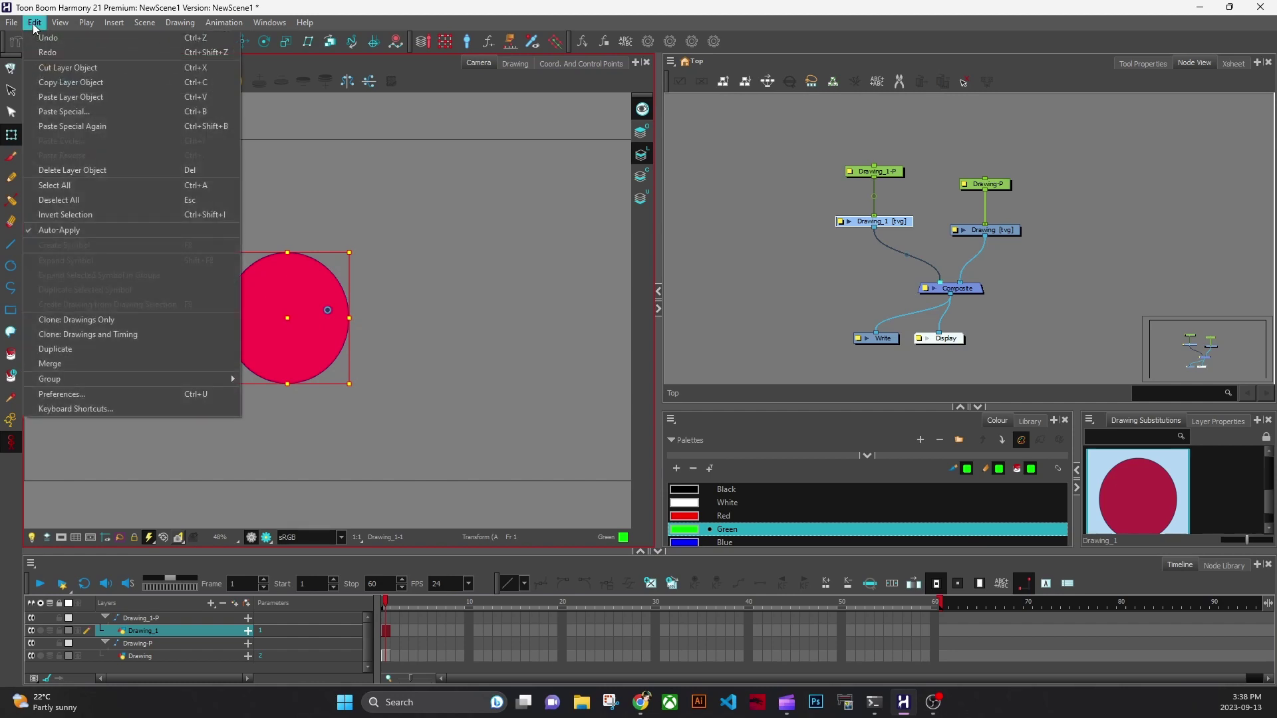
pyautogui.click(102, 396)
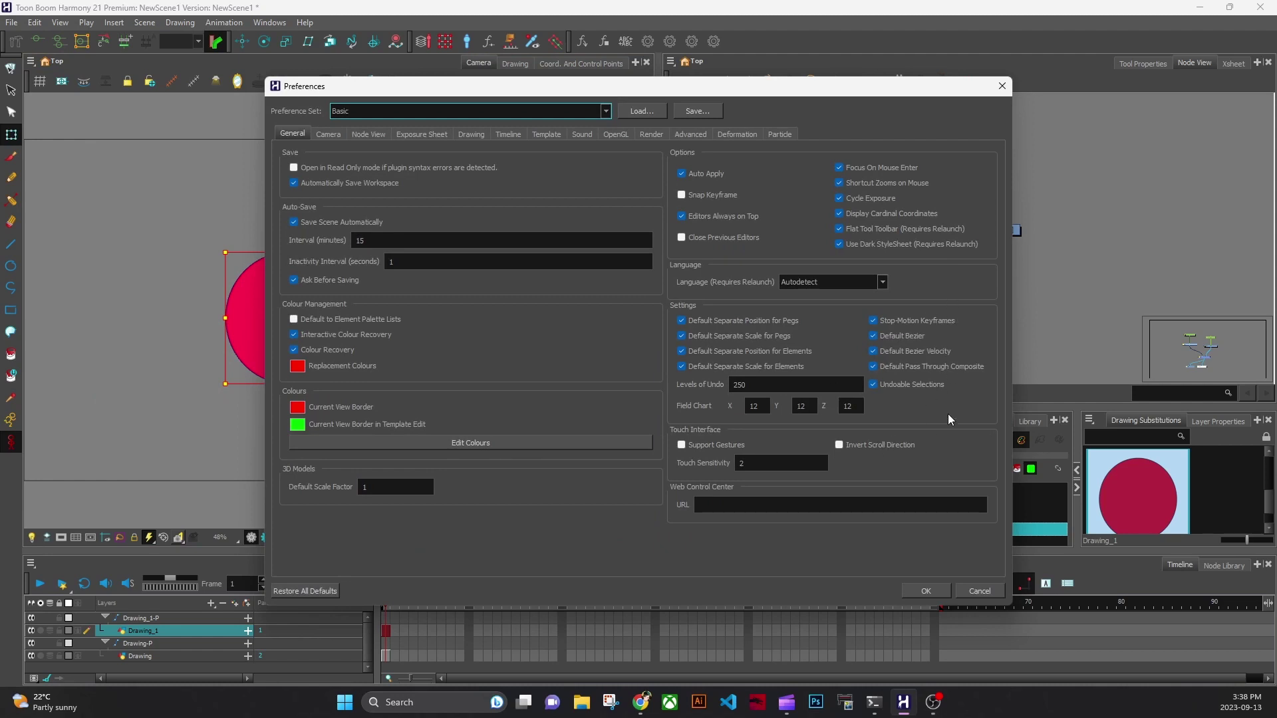
pyautogui.click(916, 389)
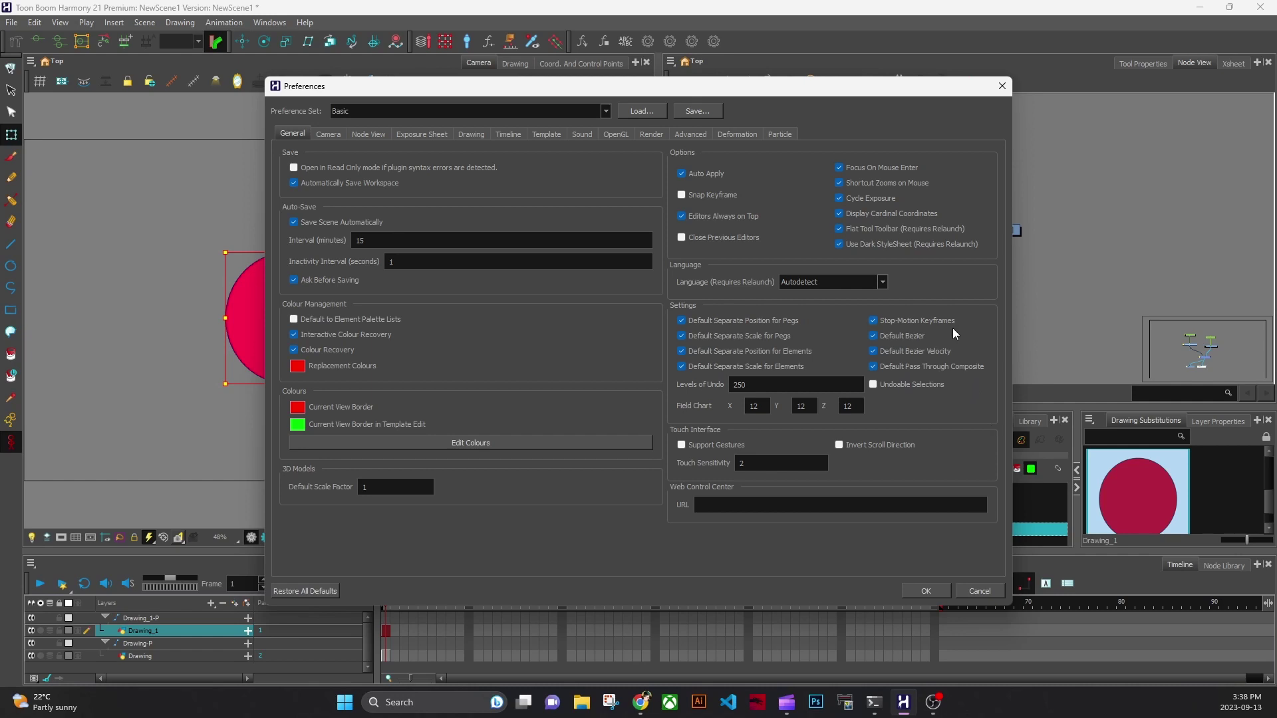
# Step: Look through the Camera and Node View preferences and choose Bottom Right as the Navigator Starting Corner
pyautogui.click(328, 134)
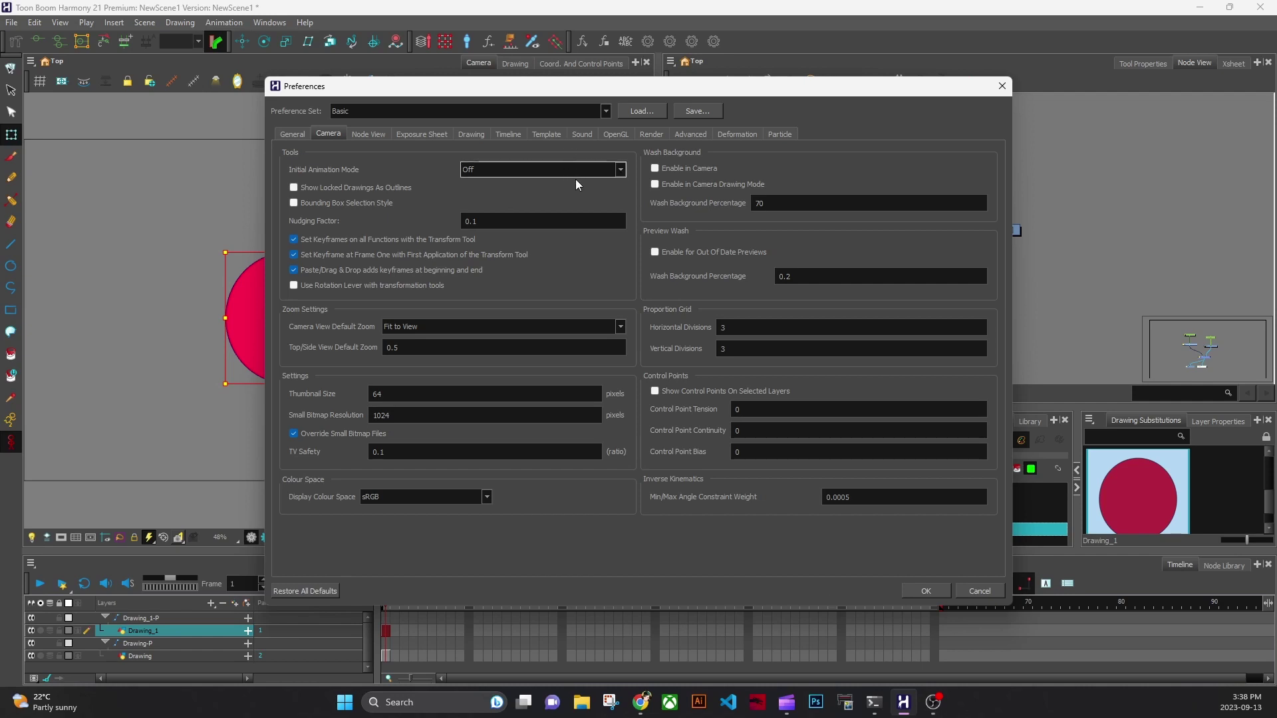
pyautogui.click(366, 135)
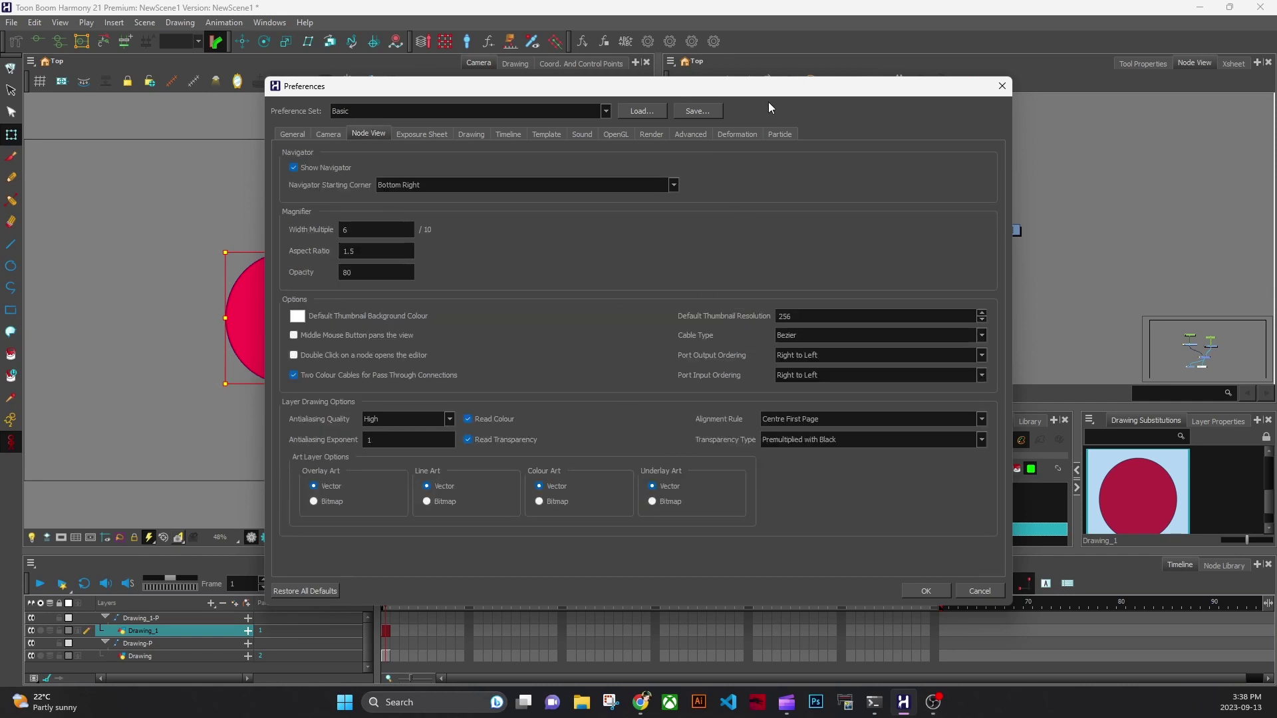
pyautogui.moveTo(765, 87); pyautogui.dragTo(533, 110)
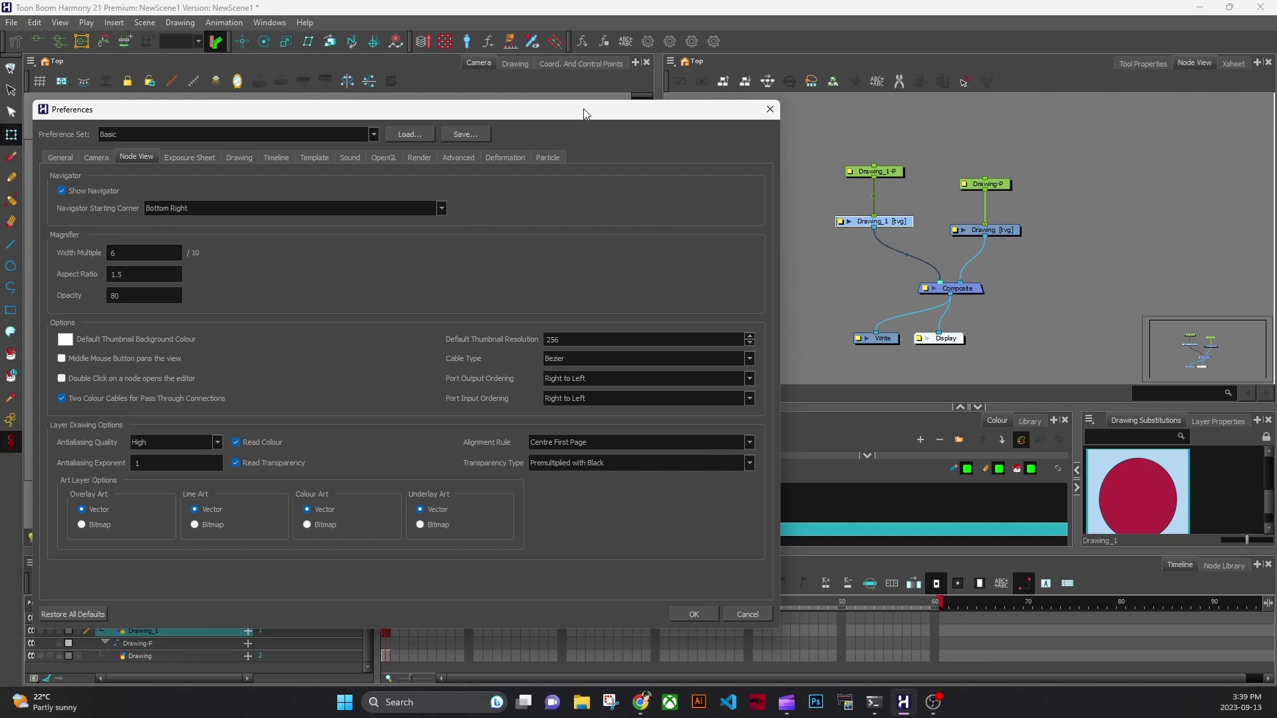
pyautogui.moveTo(584, 109); pyautogui.dragTo(719, 106)
pyautogui.click(577, 206)
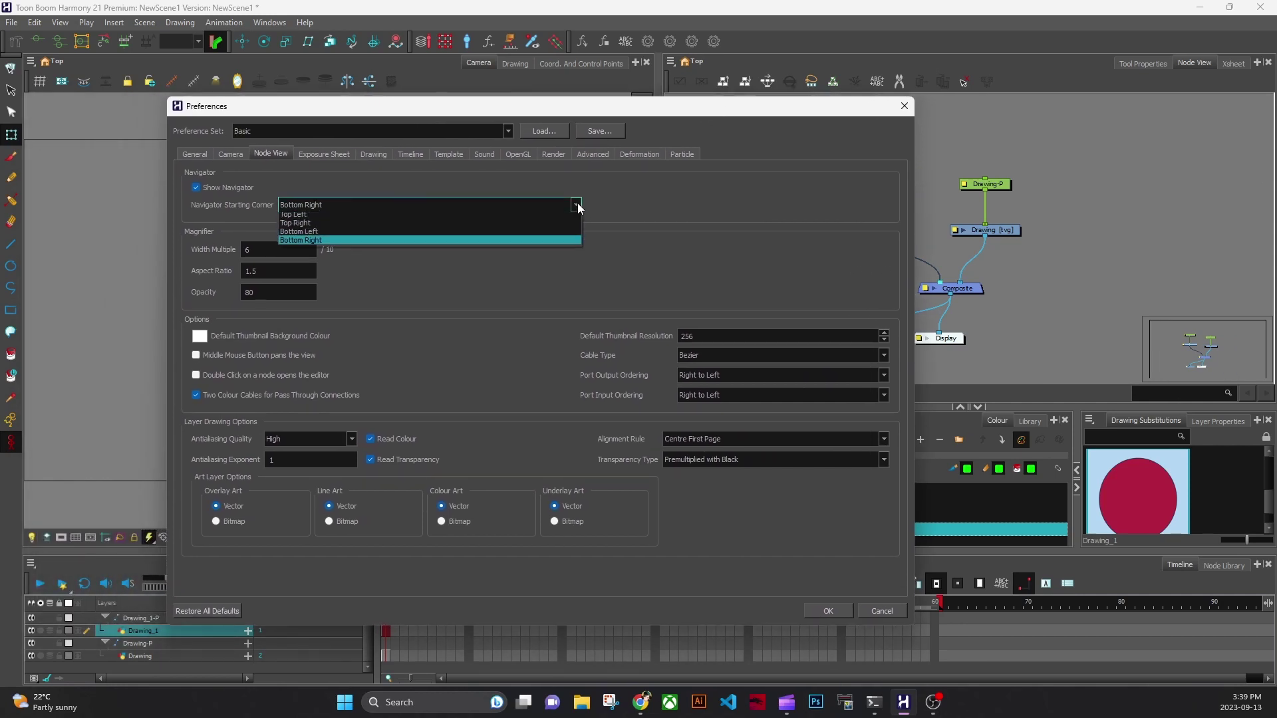
pyautogui.click(475, 241)
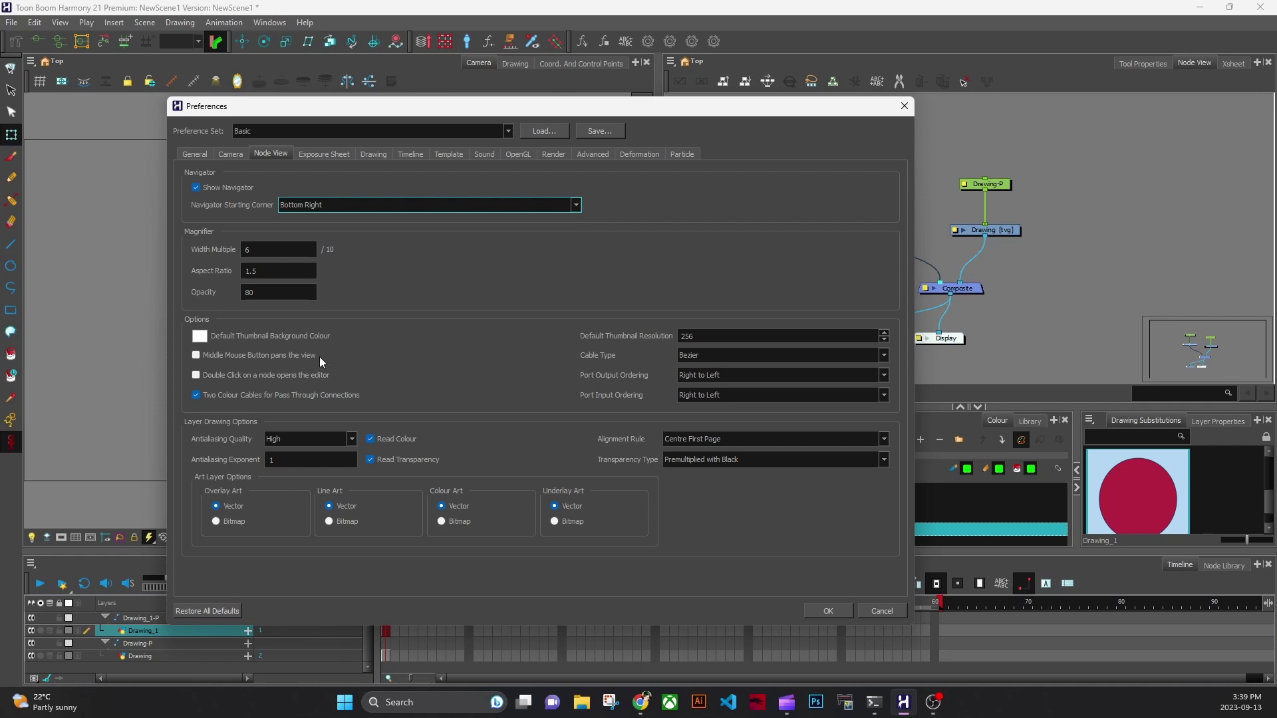
# Step: Enable Middle Mouse Button pans the view in the Node View preferences, apply it, and pan around the node network
pyautogui.click(196, 355)
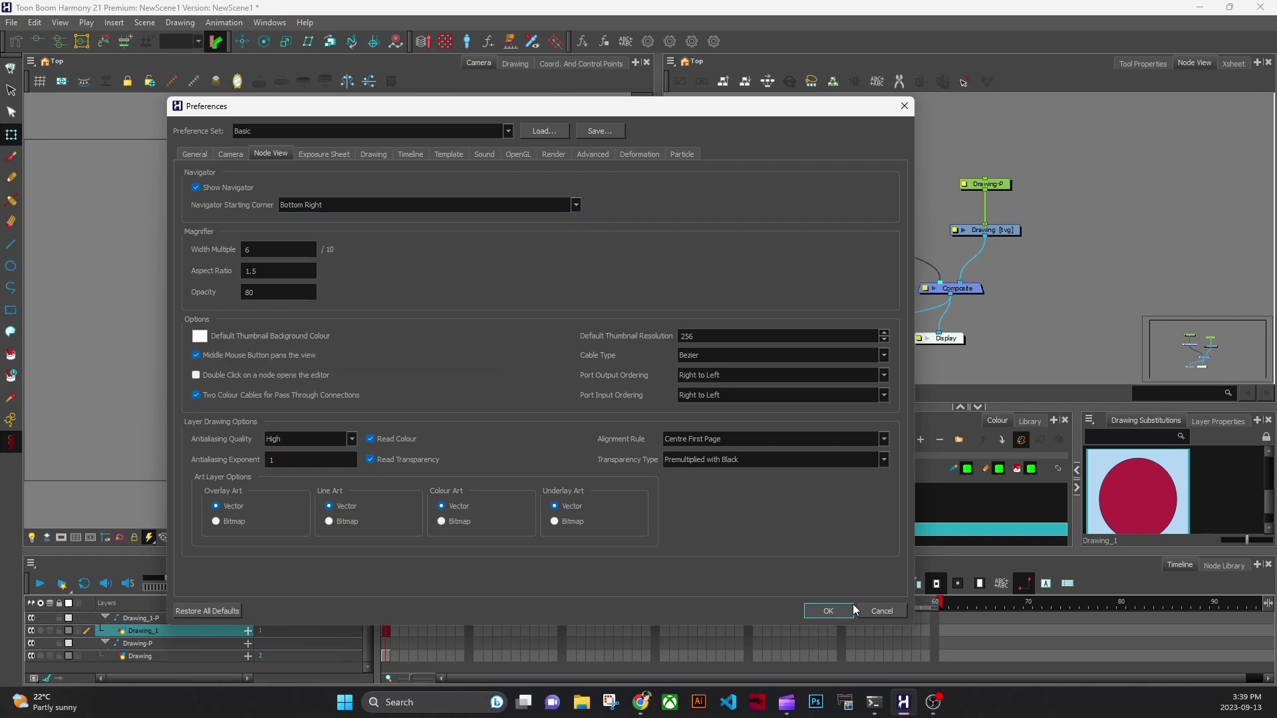
pyautogui.click(830, 611)
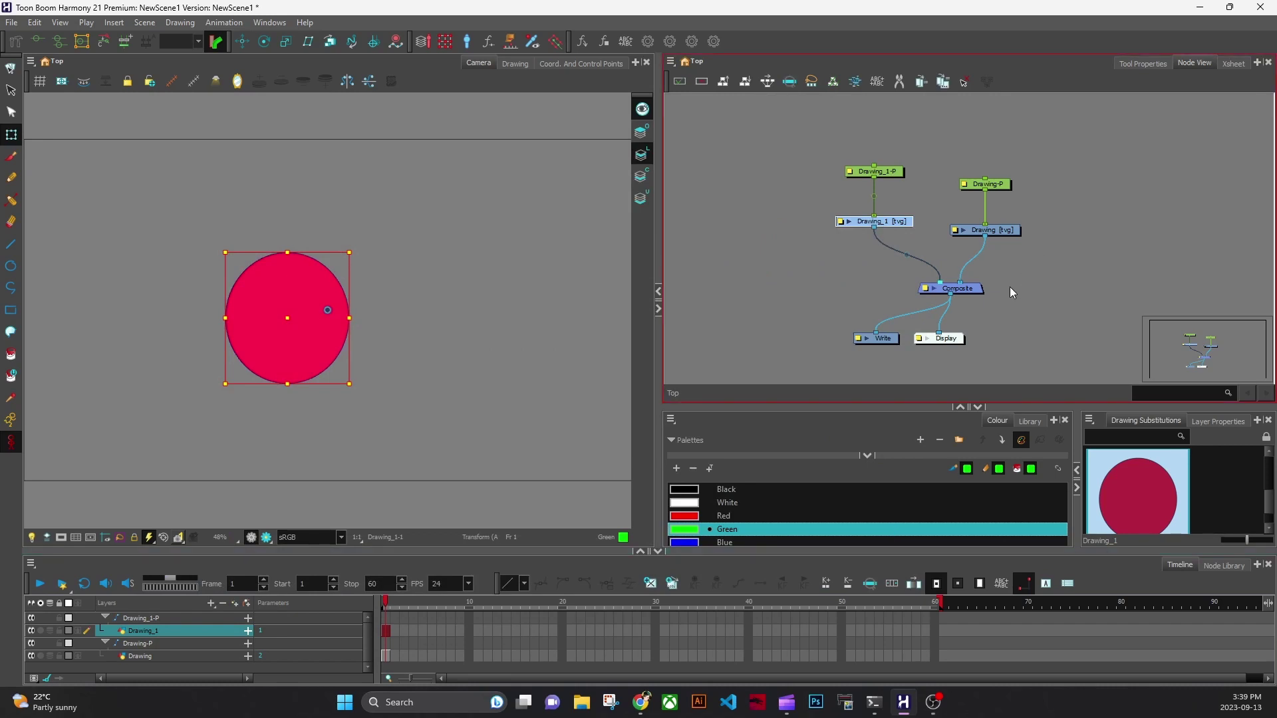
pyautogui.moveTo(1080, 285); pyautogui.dragTo(1014, 289)
pyautogui.moveTo(1034, 262); pyautogui.dragTo(1063, 263)
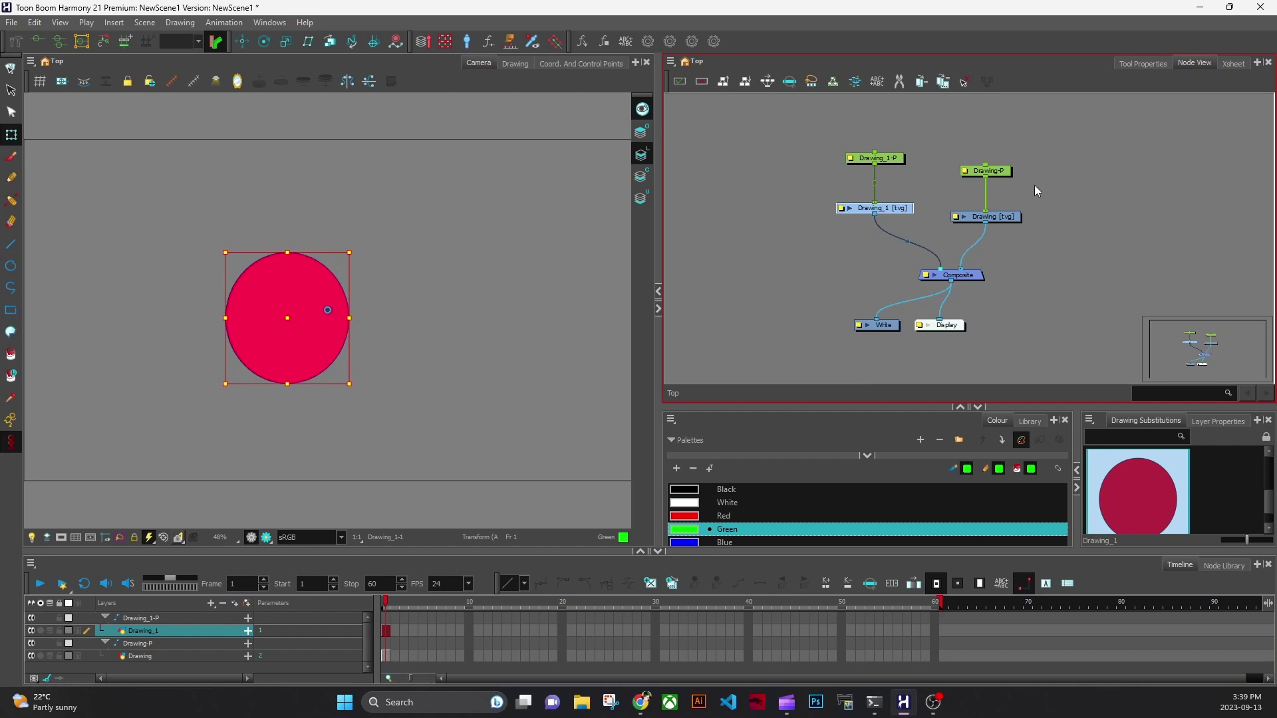
pyautogui.moveTo(1023, 202); pyautogui.dragTo(930, 231)
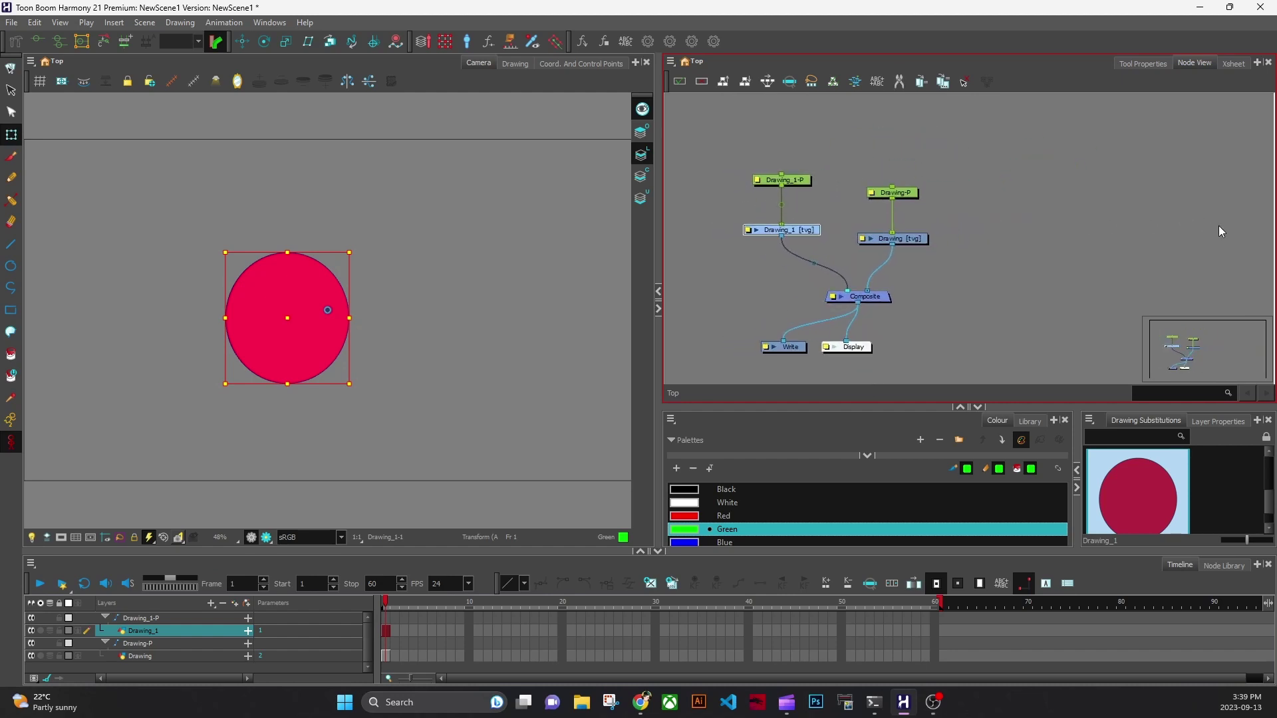
# Step: Turn off Middle Mouse Button pans the view in the Node View preferences and apply the change
pyautogui.click(35, 22)
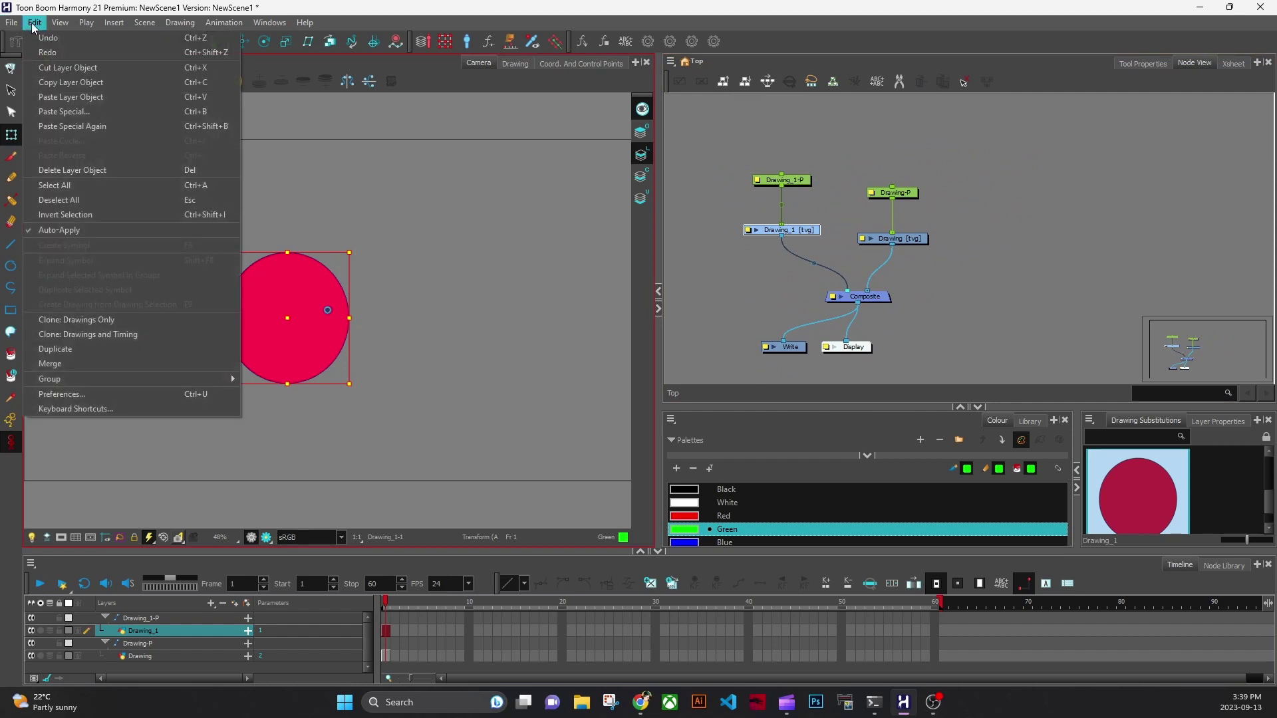
pyautogui.click(109, 394)
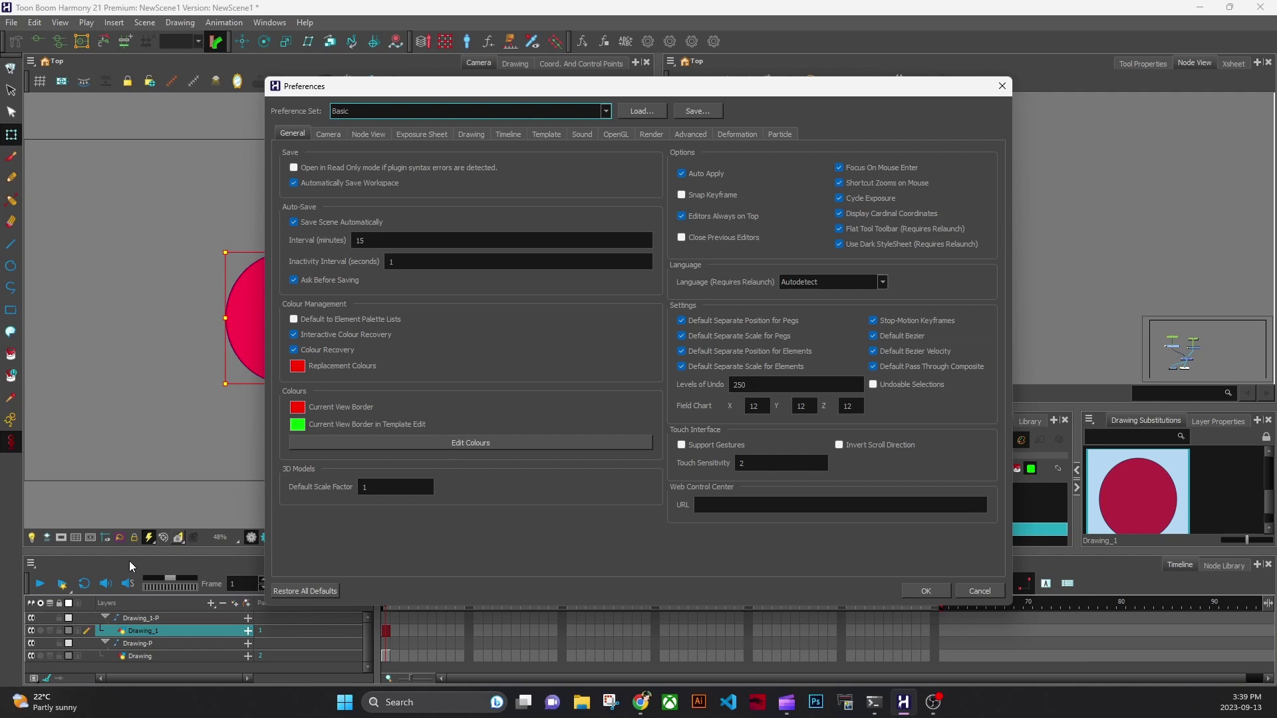
pyautogui.click(370, 133)
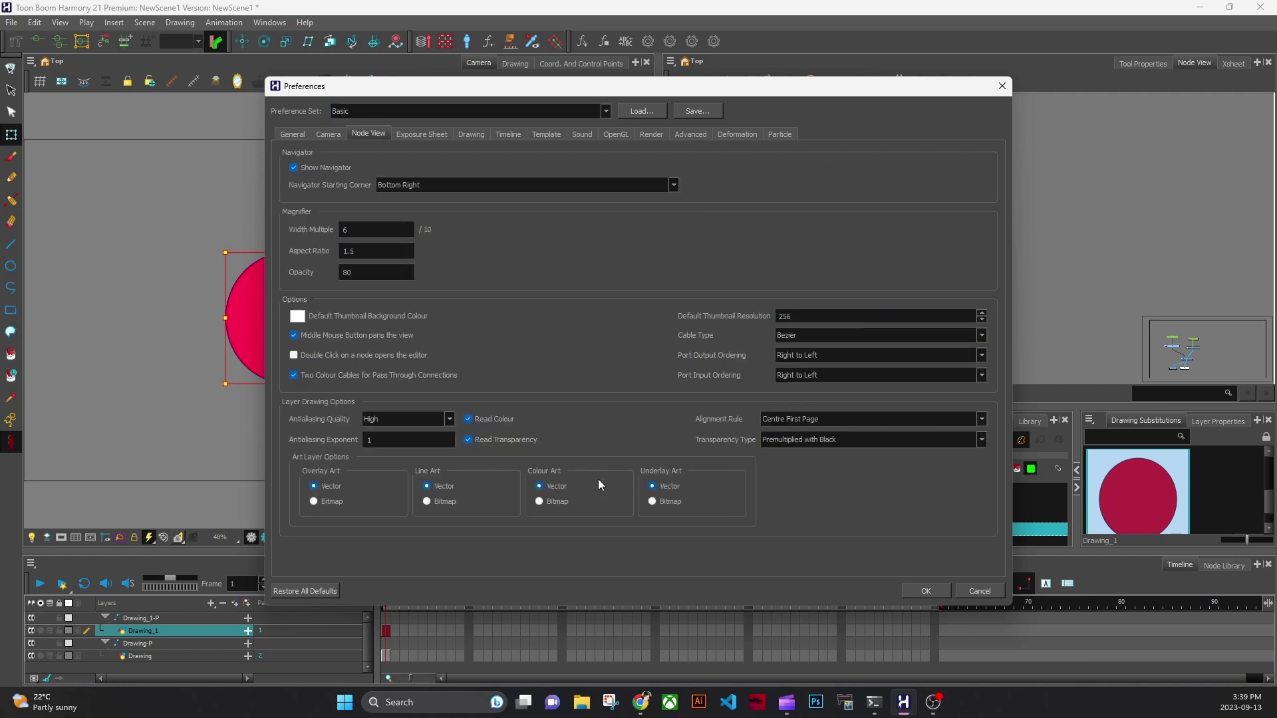
pyautogui.click(390, 336)
pyautogui.click(940, 596)
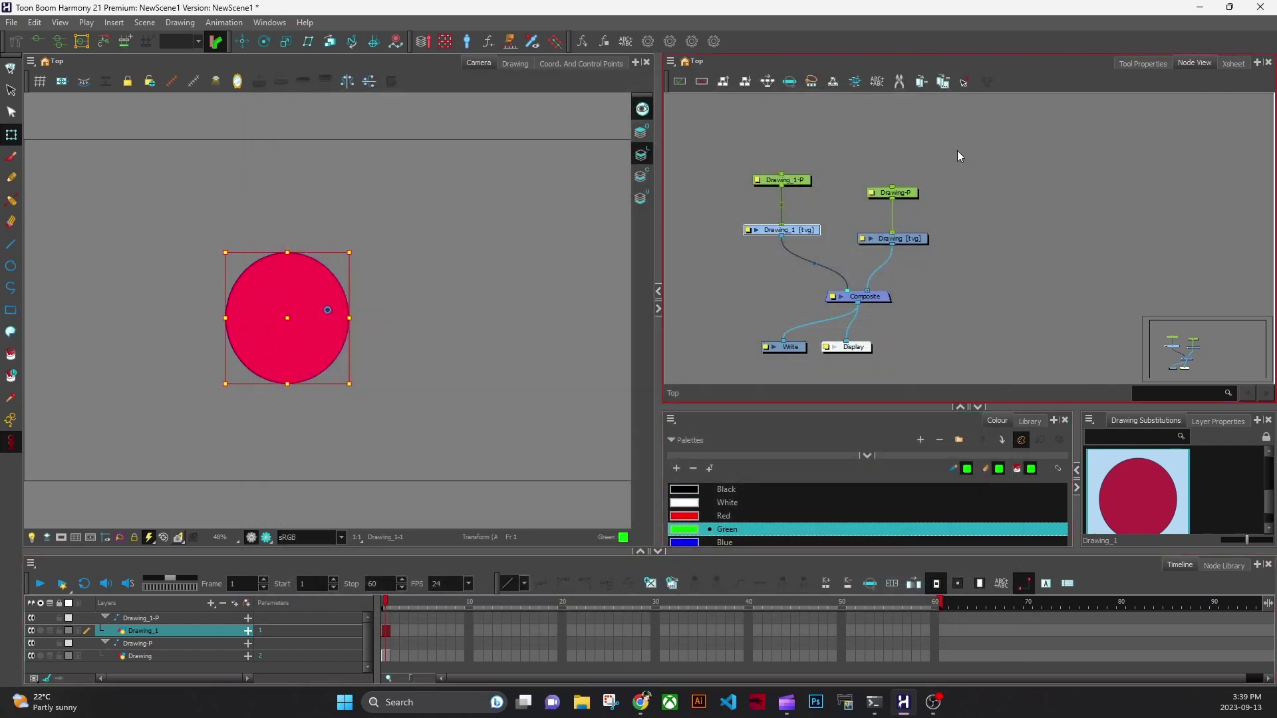
# Step: Shift the nodes to the right in the Node View, raising both drawings and their pegs farther above the Composite
pyautogui.moveTo(957, 150); pyautogui.dragTo(705, 241)
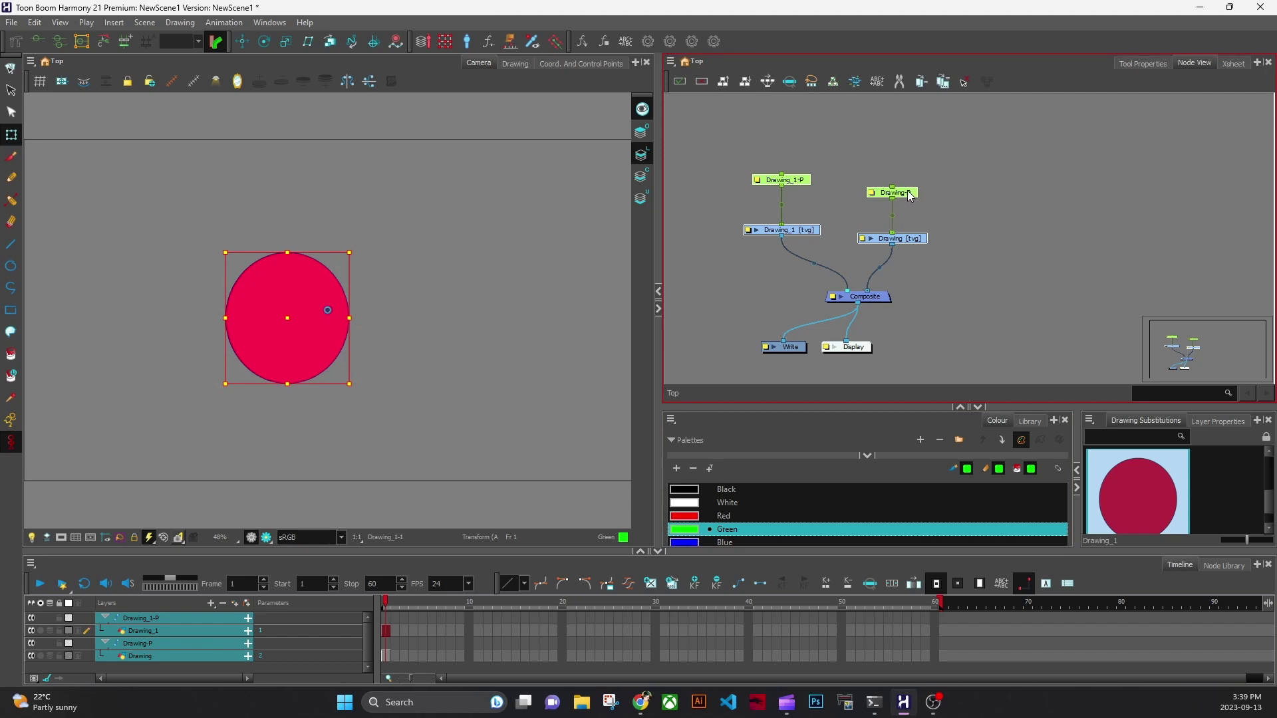
pyautogui.moveTo(911, 196)
pyautogui.mouseDown()
pyautogui.moveTo(1030, 161)
pyautogui.moveTo(916, 174)
pyautogui.moveTo(741, 362)
pyautogui.mouseUp()
pyautogui.click(964, 188)
pyautogui.moveTo(902, 222); pyautogui.dragTo(928, 222)
pyautogui.click(960, 253)
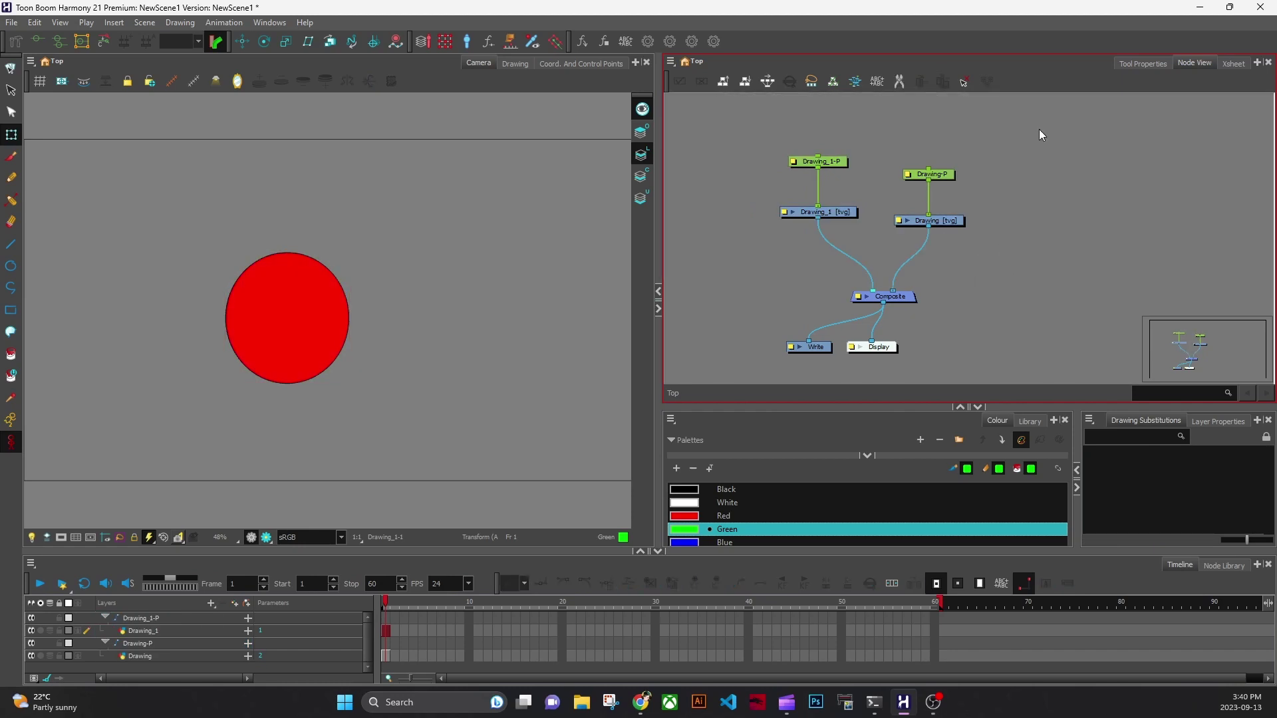
# Step: Select both drawing nodes together with their pegs and move them slightly up and to the right
pyautogui.moveTo(1041, 135); pyautogui.dragTo(708, 246)
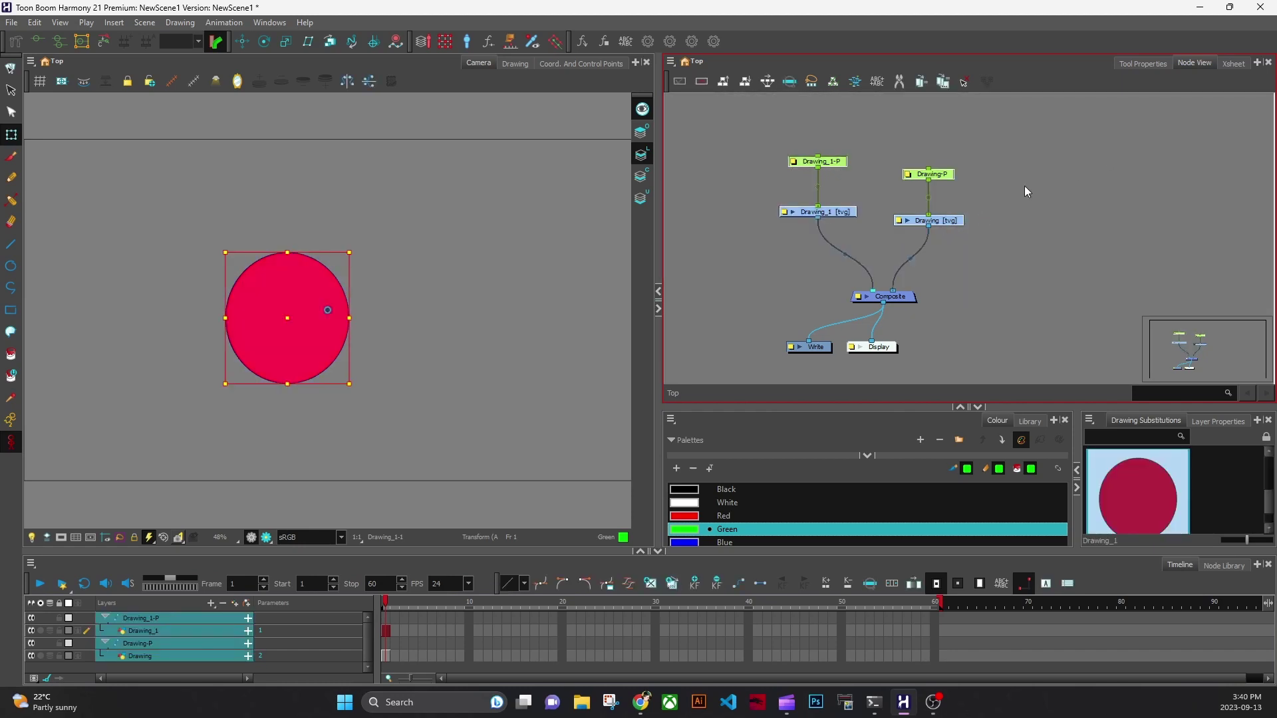
pyautogui.click(980, 242)
pyautogui.moveTo(1036, 122); pyautogui.dragTo(753, 228)
pyautogui.moveTo(1079, 184)
pyautogui.mouseDown()
pyautogui.moveTo(1090, 219)
pyautogui.moveTo(1007, 132)
pyautogui.moveTo(1064, 142)
pyautogui.moveTo(1000, 177)
pyautogui.moveTo(1103, 175)
pyautogui.moveTo(1085, 172)
pyautogui.mouseUp()
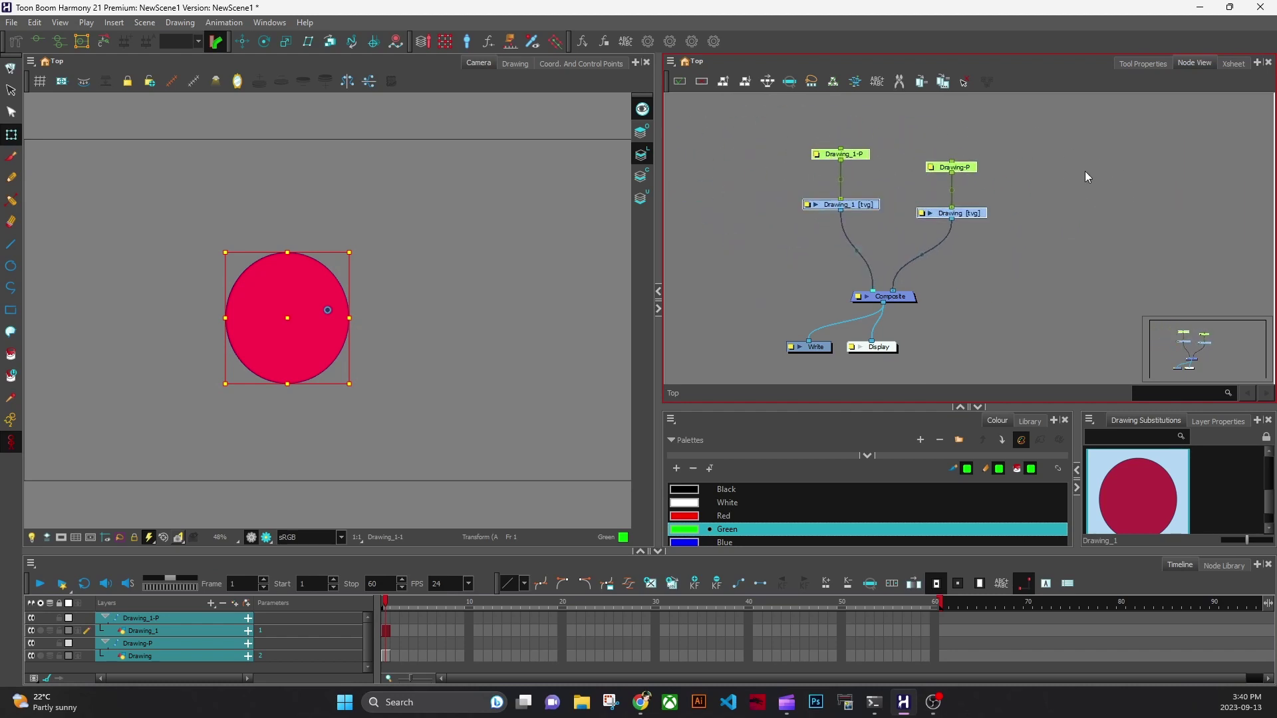
# Step: Reopen the preferences, check the Node View and Exposure Sheet settings, and close the dialog
pyautogui.click(34, 22)
pyautogui.click(86, 393)
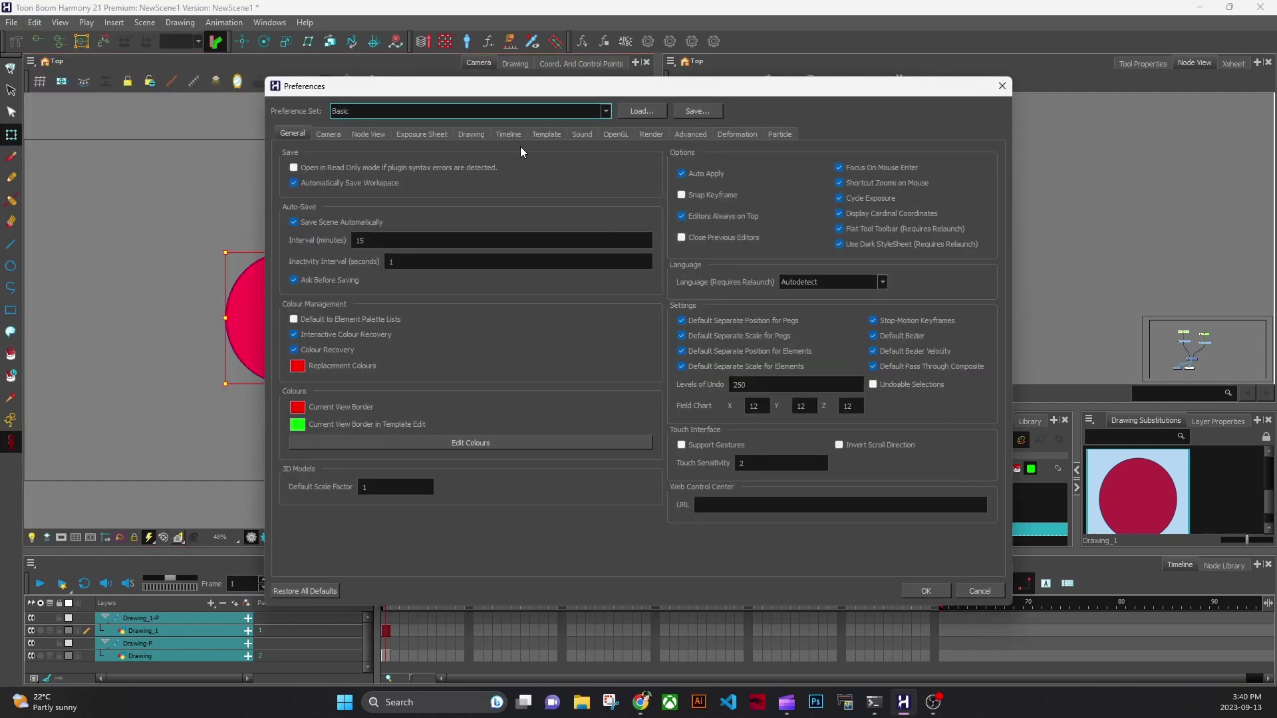
pyautogui.click(379, 135)
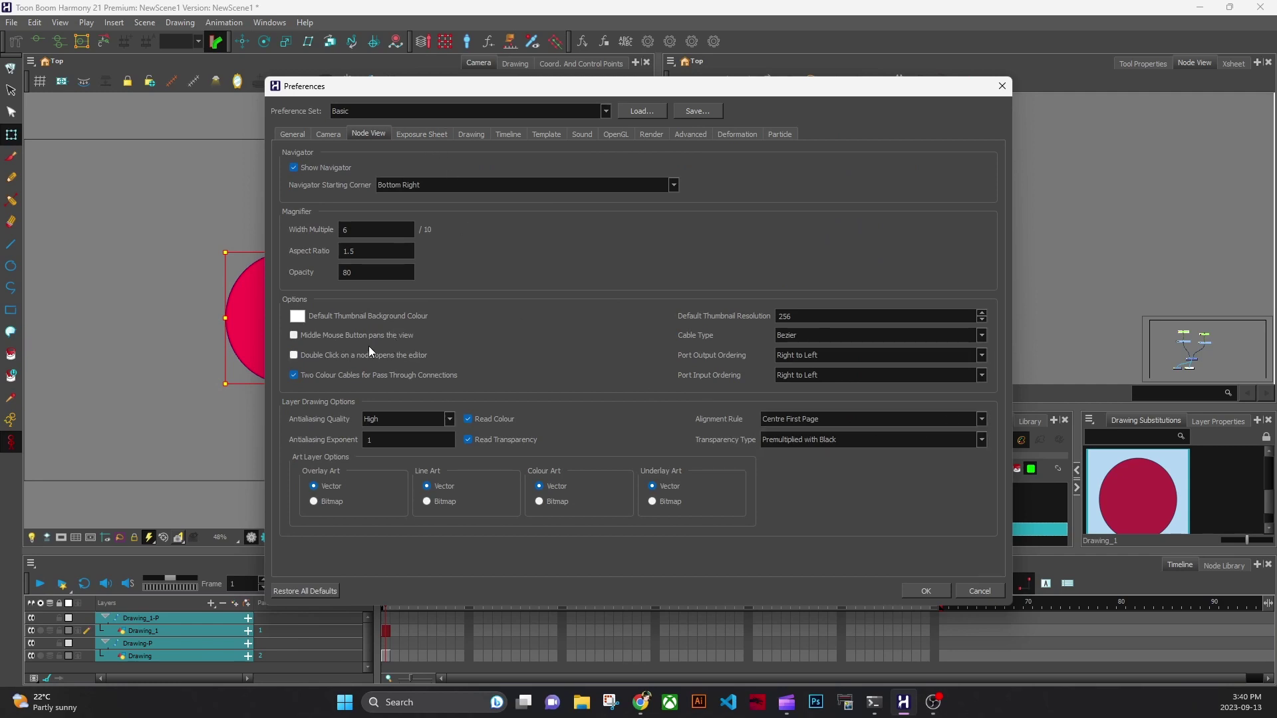
pyautogui.click(423, 136)
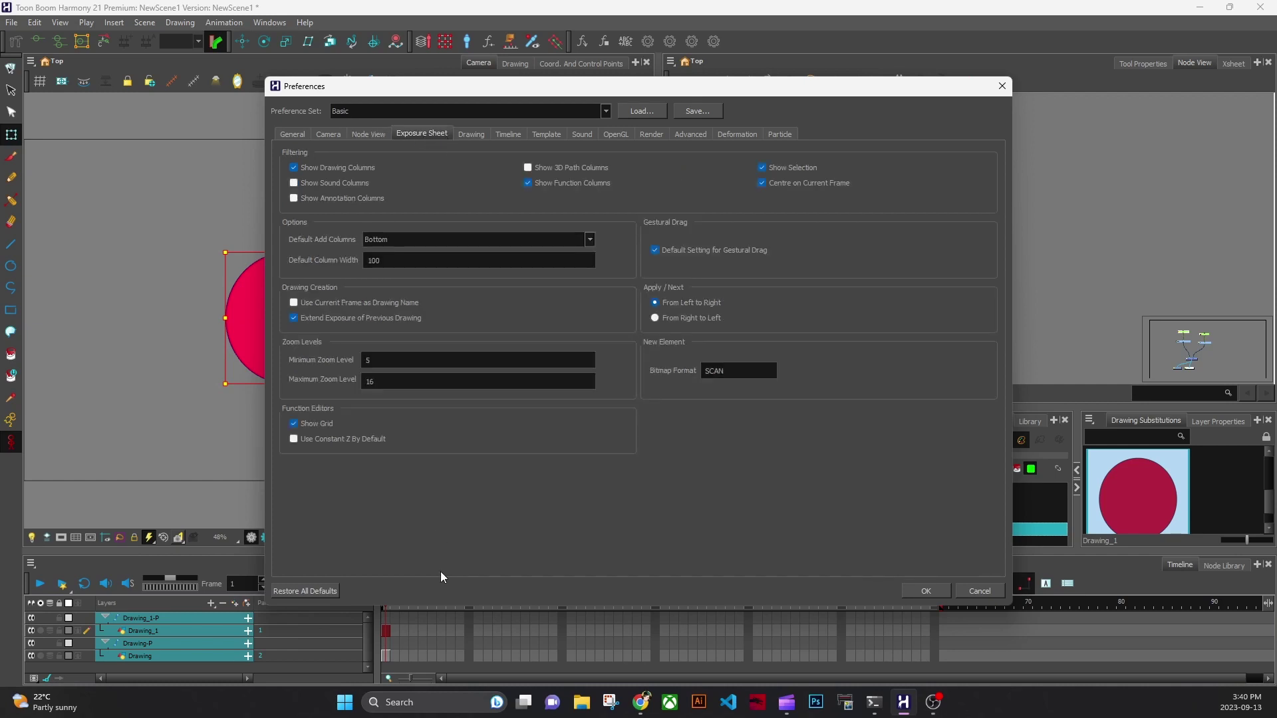
pyautogui.moveTo(727, 93); pyautogui.dragTo(745, 33)
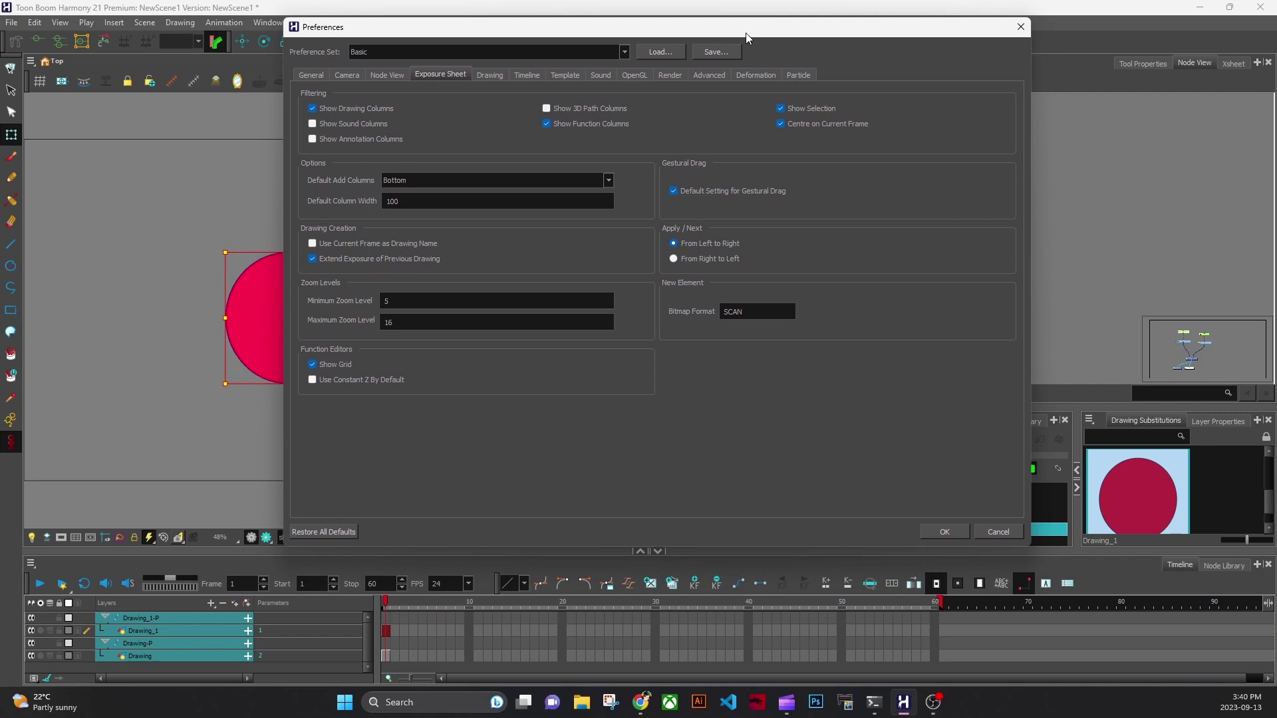
pyautogui.click(964, 530)
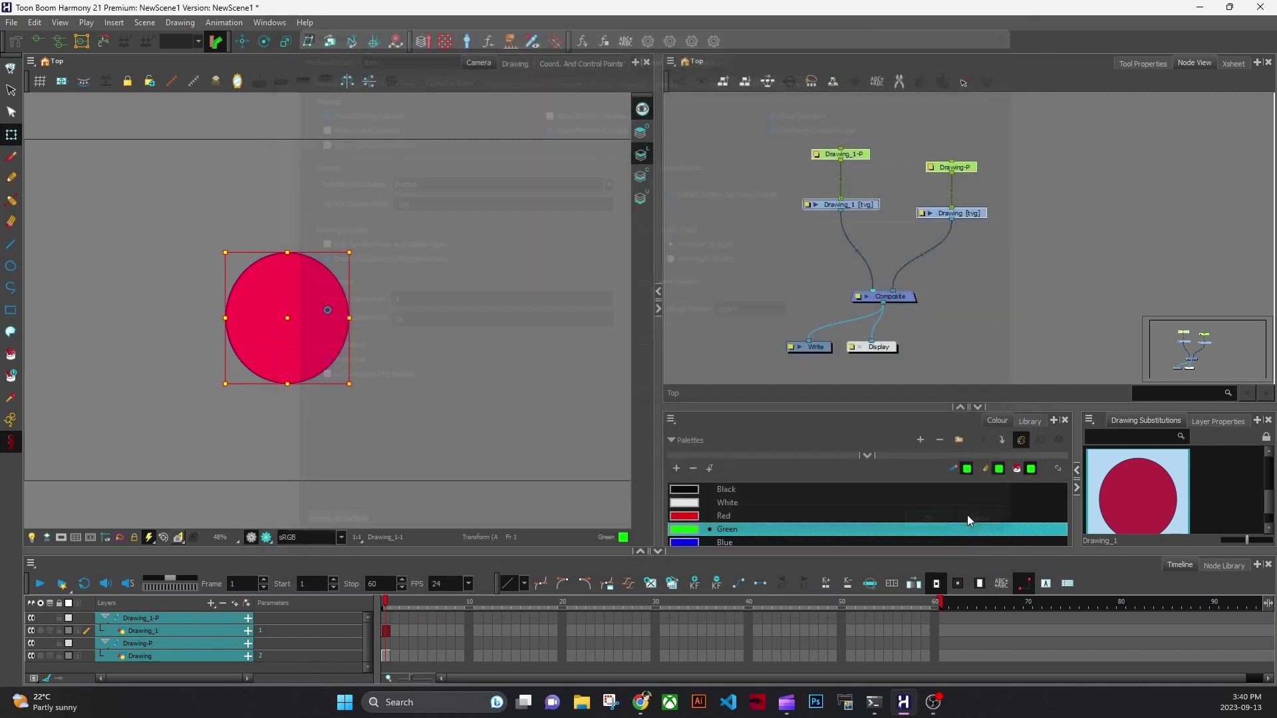
# Step: Show the Xsheet in place of the Node View and make its panel slightly taller
pyautogui.click(1205, 230)
pyautogui.click(1235, 63)
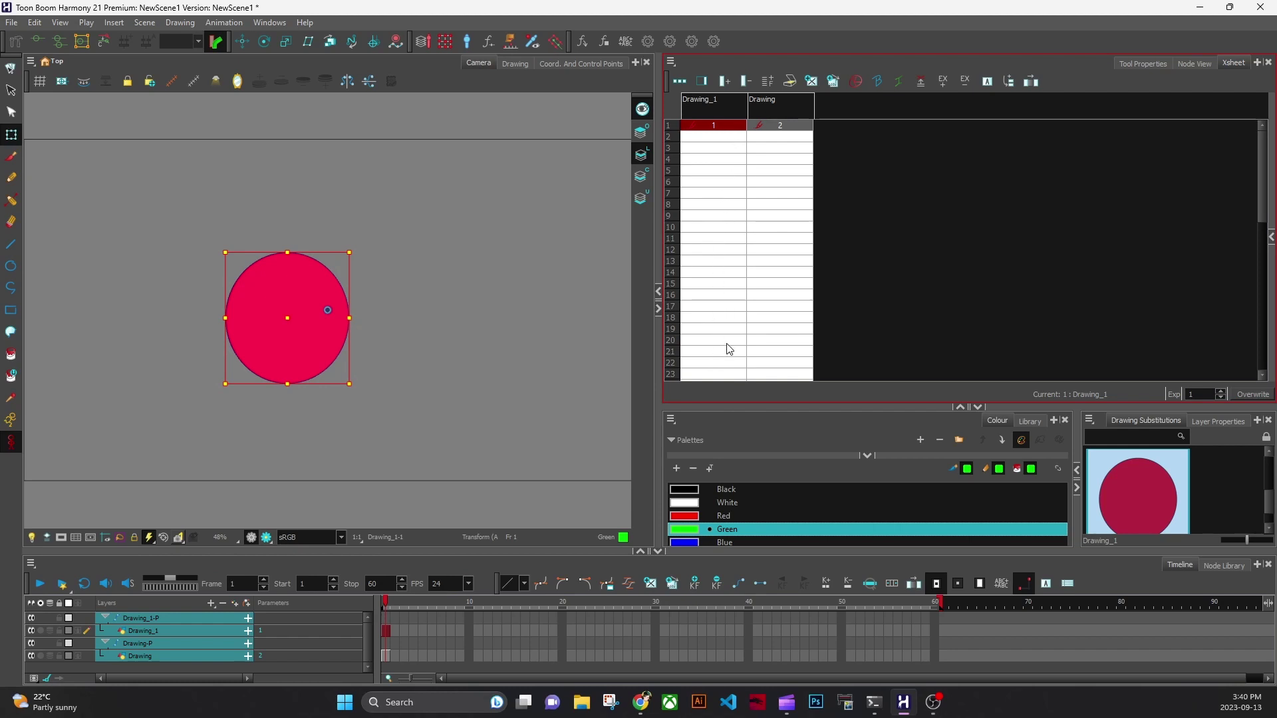
pyautogui.moveTo(934, 414); pyautogui.dragTo(925, 434)
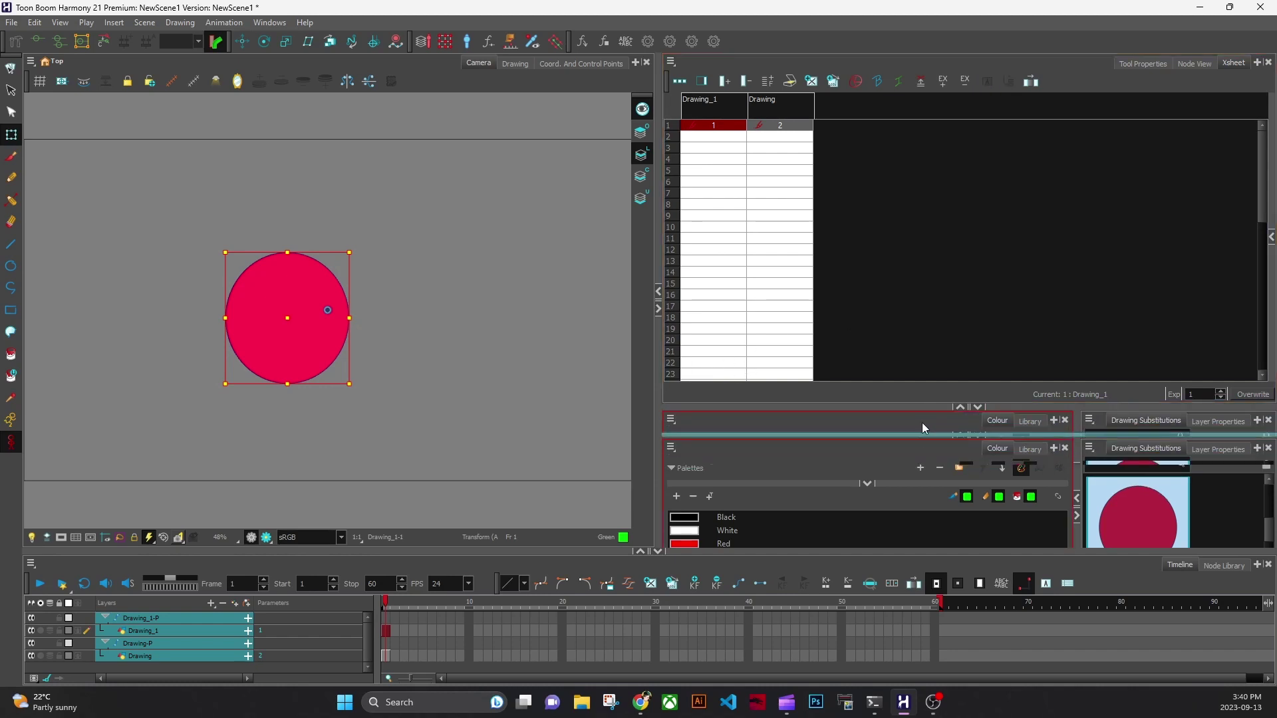
pyautogui.moveTo(808, 433); pyautogui.dragTo(809, 415)
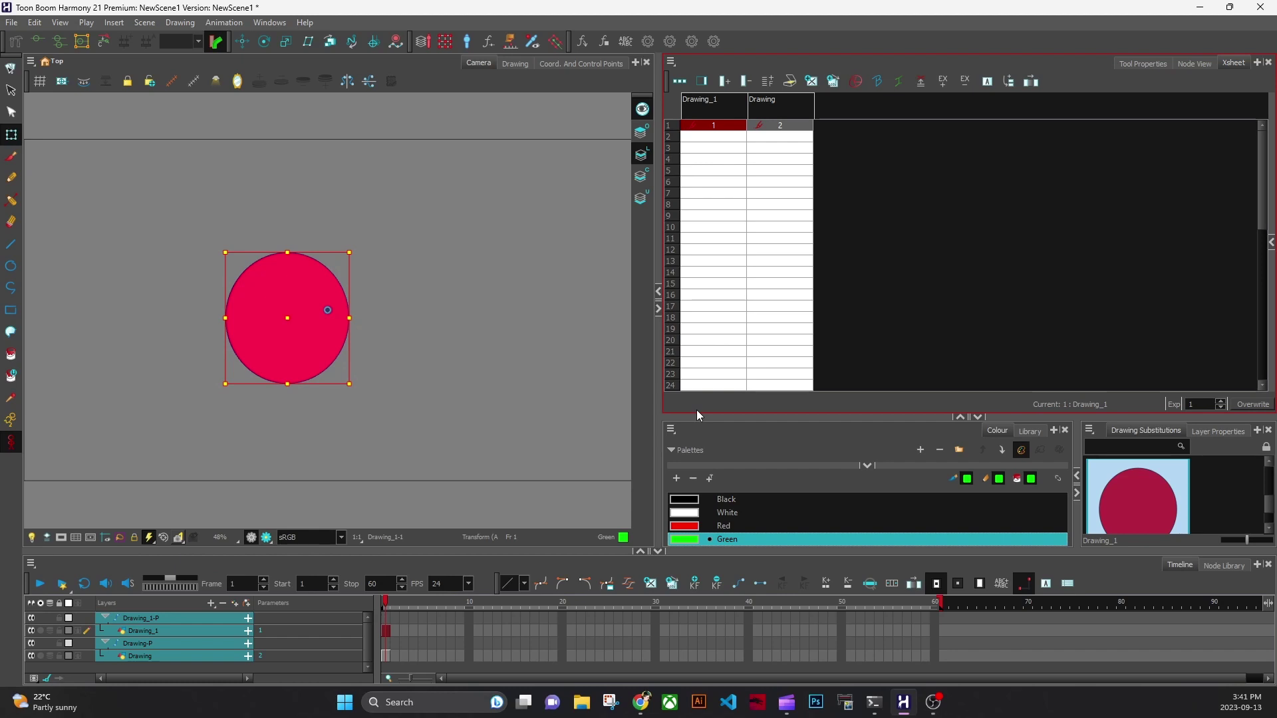
pyautogui.click(792, 440)
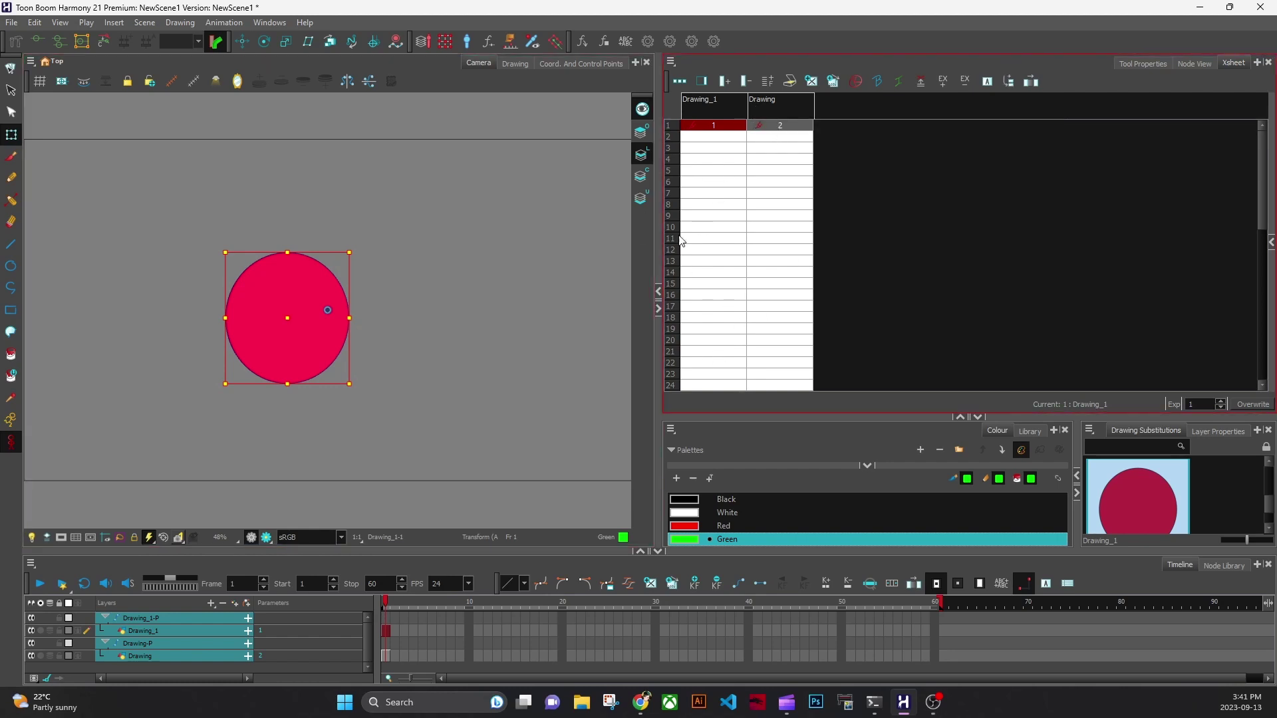
# Step: Examine the Exposure Sheet preferences, including the drawing creation options, and the Drawing preferences, and close the dialog
pyautogui.click(34, 22)
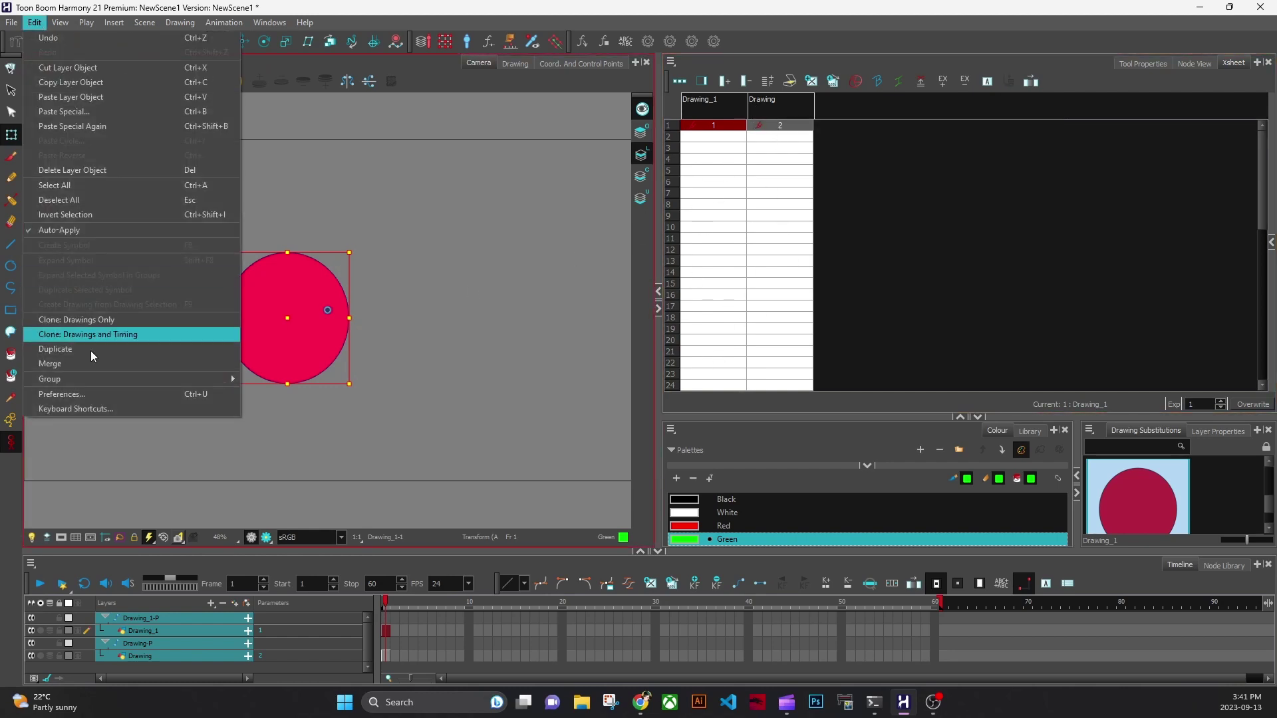
pyautogui.click(105, 393)
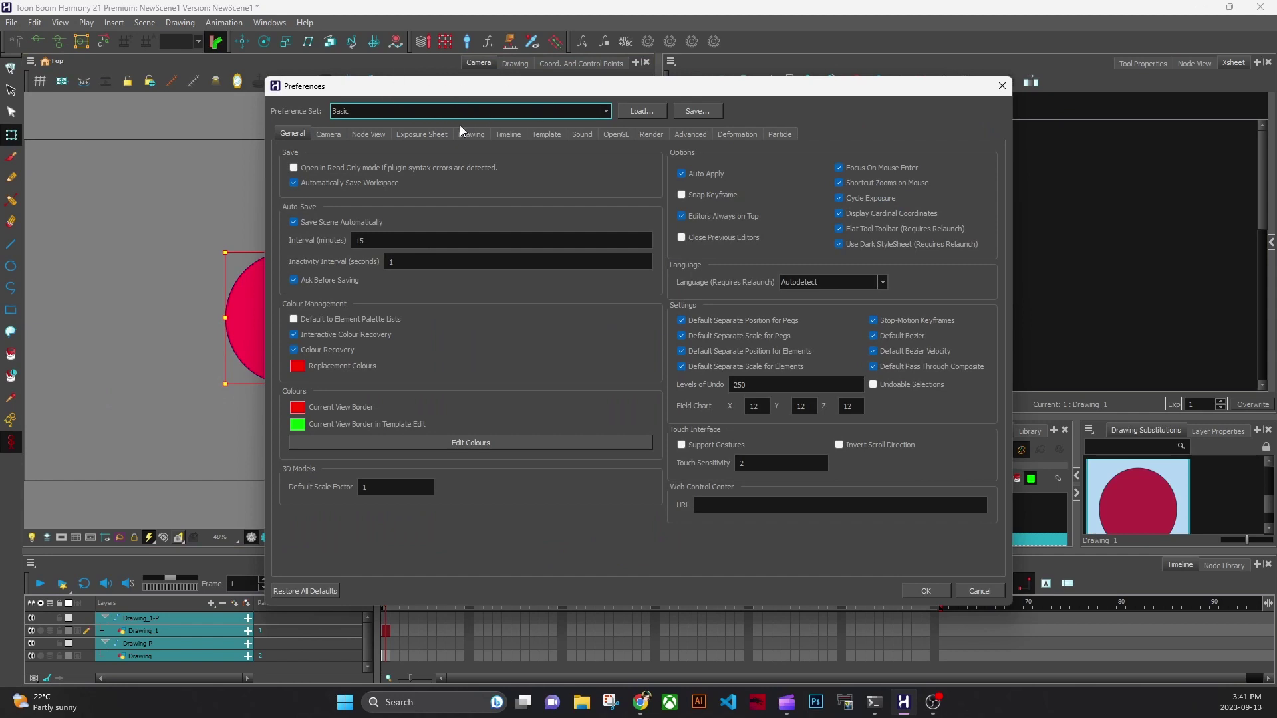
pyautogui.click(442, 132)
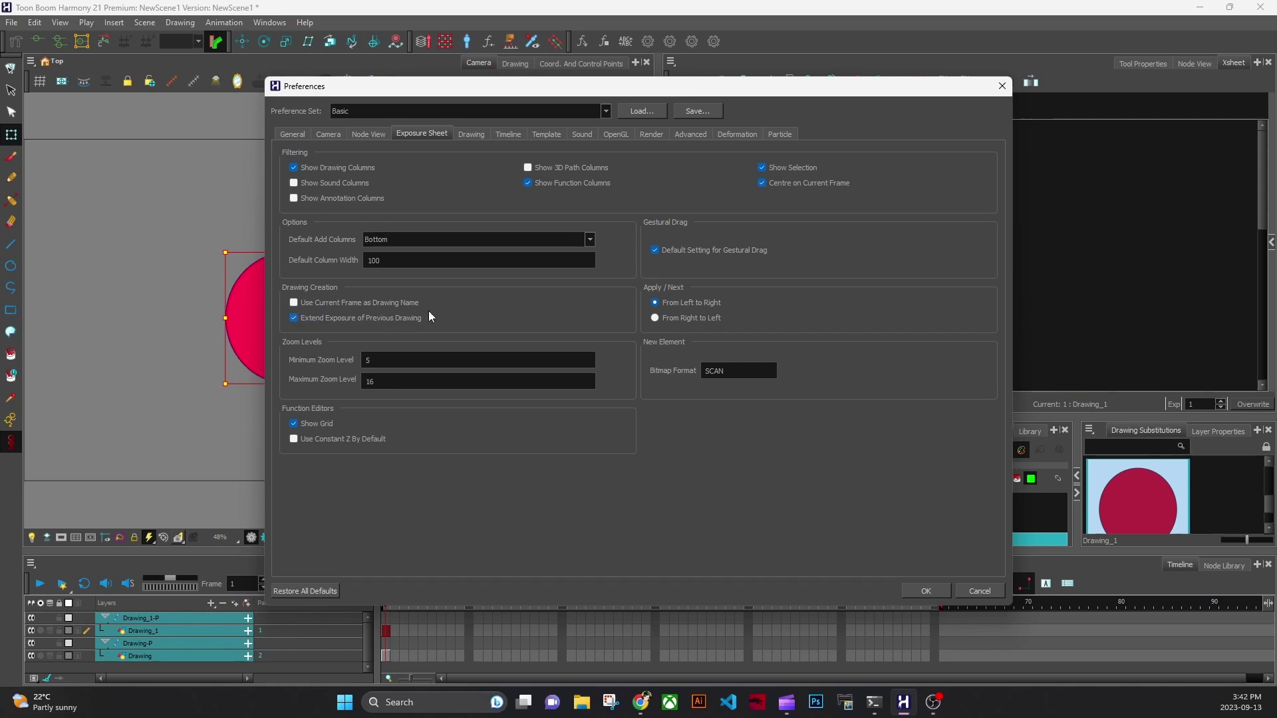
pyautogui.moveTo(404, 302)
pyautogui.moveTo(538, 313)
pyautogui.click(470, 134)
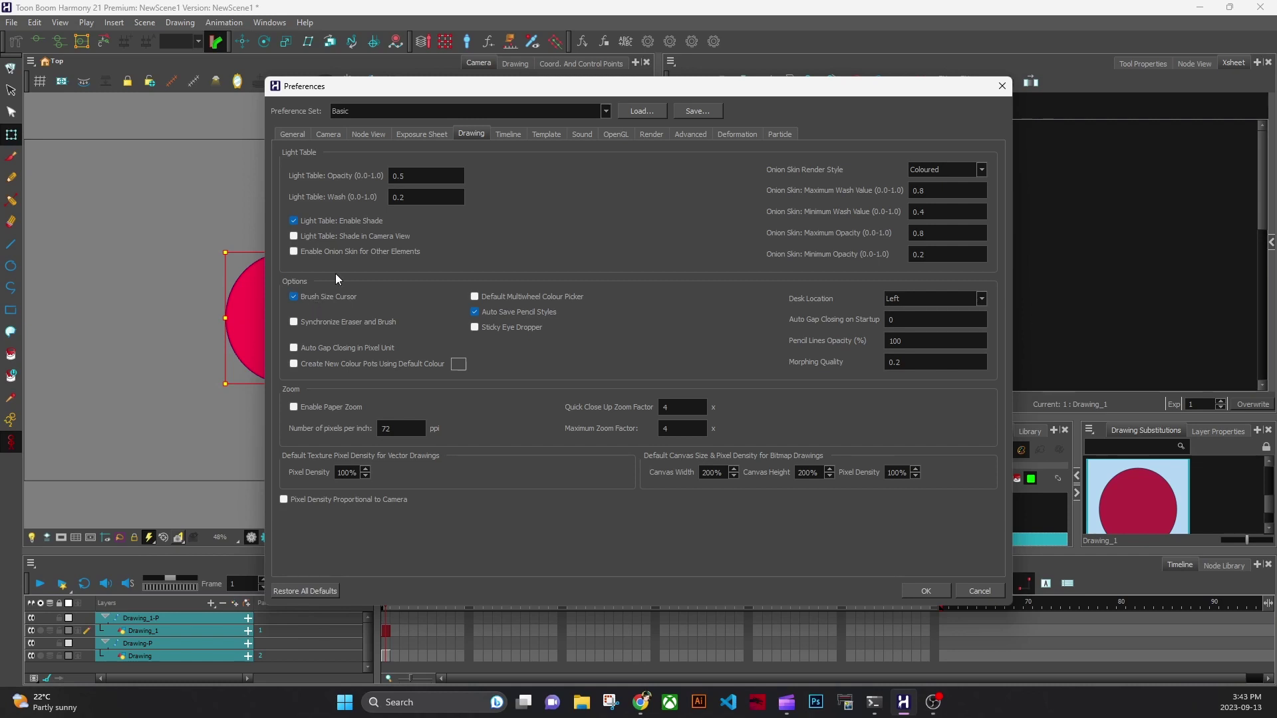
pyautogui.click(926, 590)
# Step: Delete the Drawing_1 node and its peg in the Node View, and prepare the Brush with the Red swatch on the Drawing layer
pyautogui.click(12, 155)
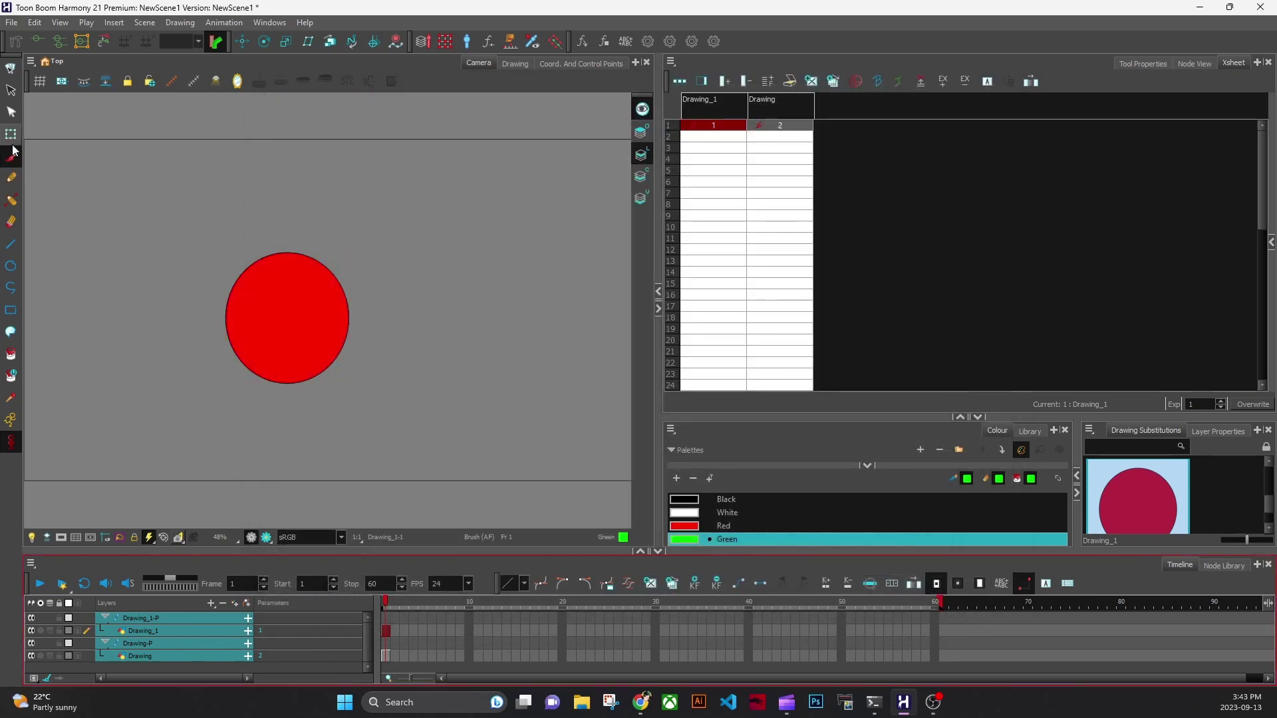
pyautogui.click(1193, 64)
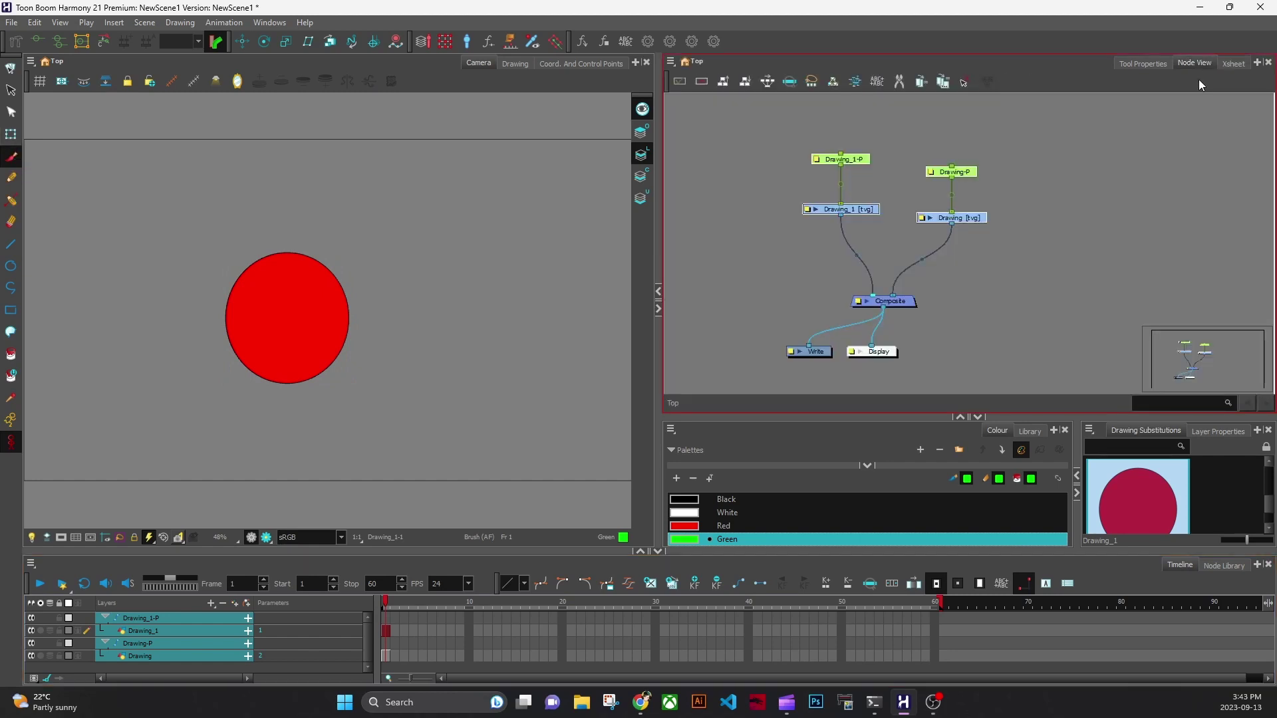
pyautogui.moveTo(777, 130); pyautogui.dragTo(880, 229)
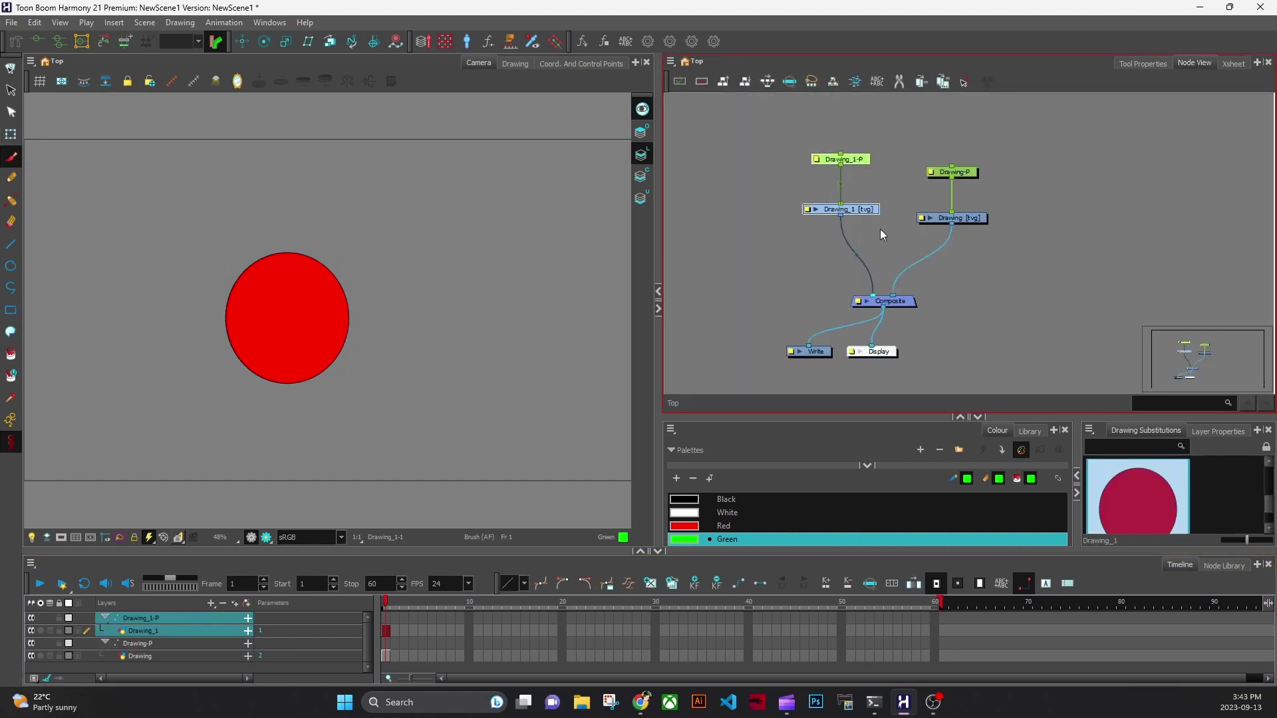
pyautogui.press('Delete')
pyautogui.click(648, 372)
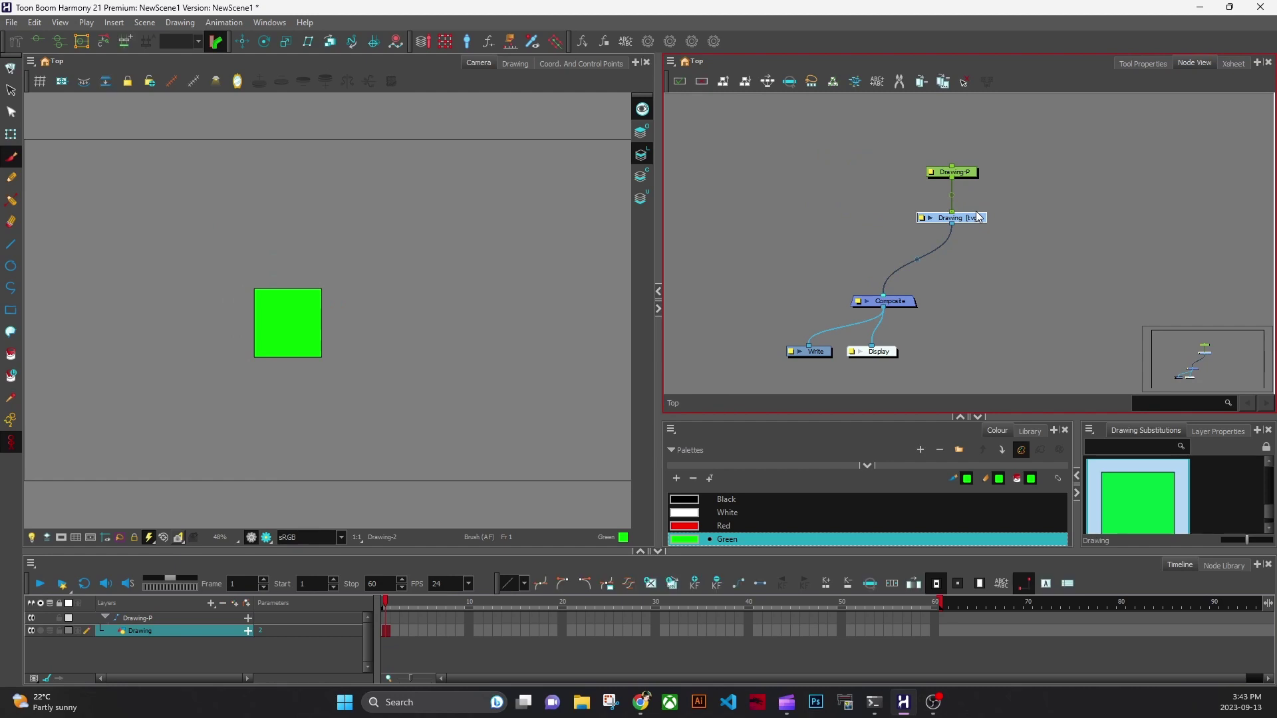
pyautogui.click(742, 525)
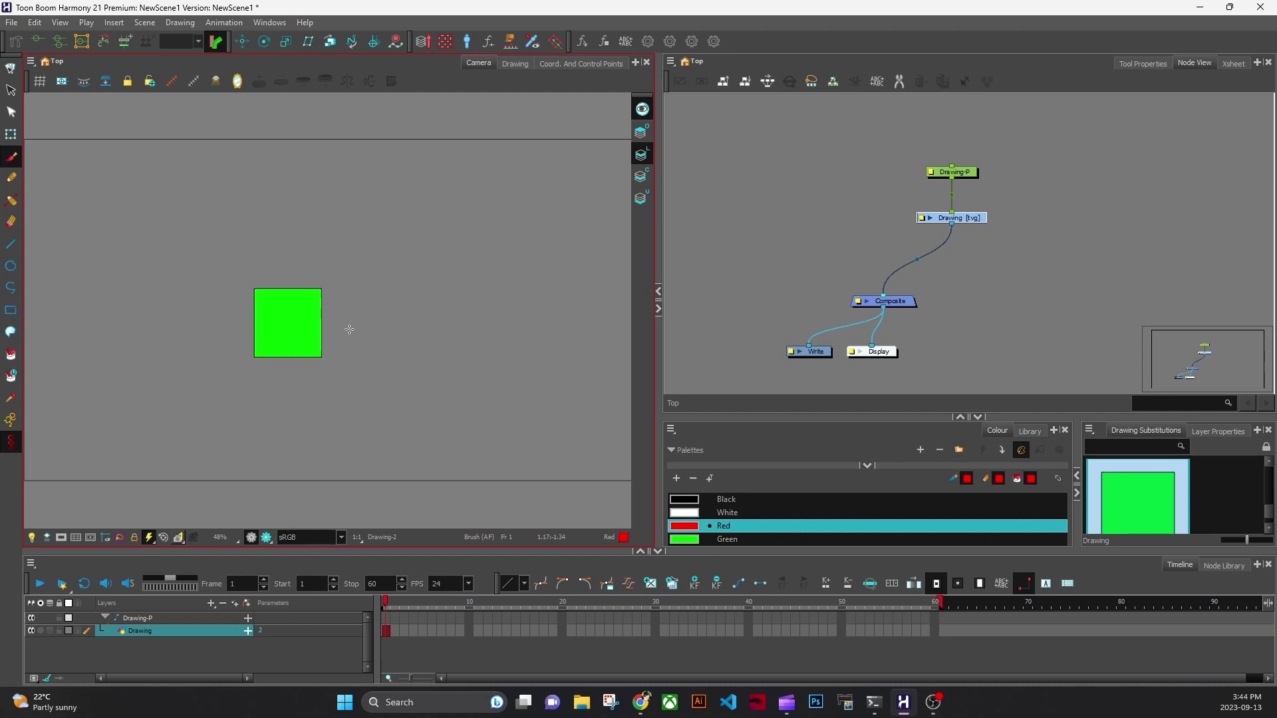
# Step: Paint two red test brush strokes beside the green square and undo both
pyautogui.moveTo(347, 326)
pyautogui.mouseDown()
pyautogui.moveTo(381, 292)
pyautogui.moveTo(481, 341)
pyautogui.mouseUp()
pyautogui.moveTo(489, 252)
pyautogui.mouseDown()
pyautogui.moveTo(512, 267)
pyautogui.moveTo(562, 376)
pyautogui.mouseUp()
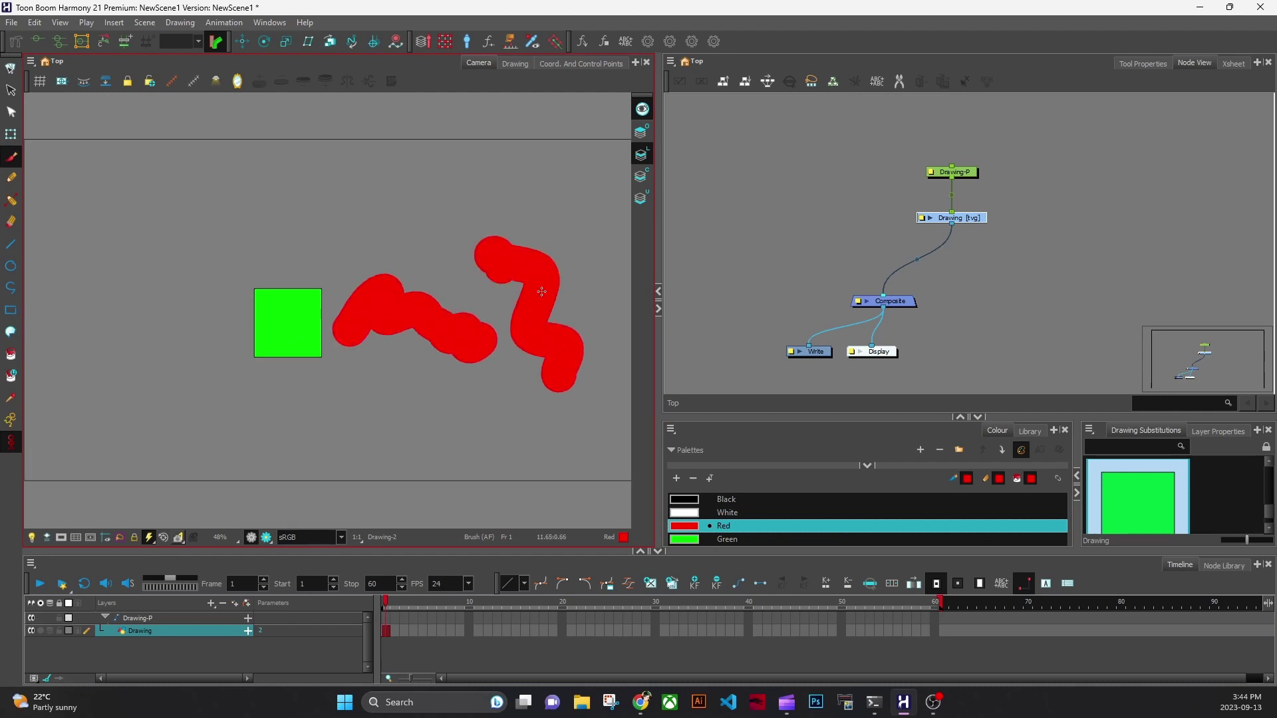
pyautogui.hotkey('ctrl', 'z')
pyautogui.hotkey('ctrl', 'z')
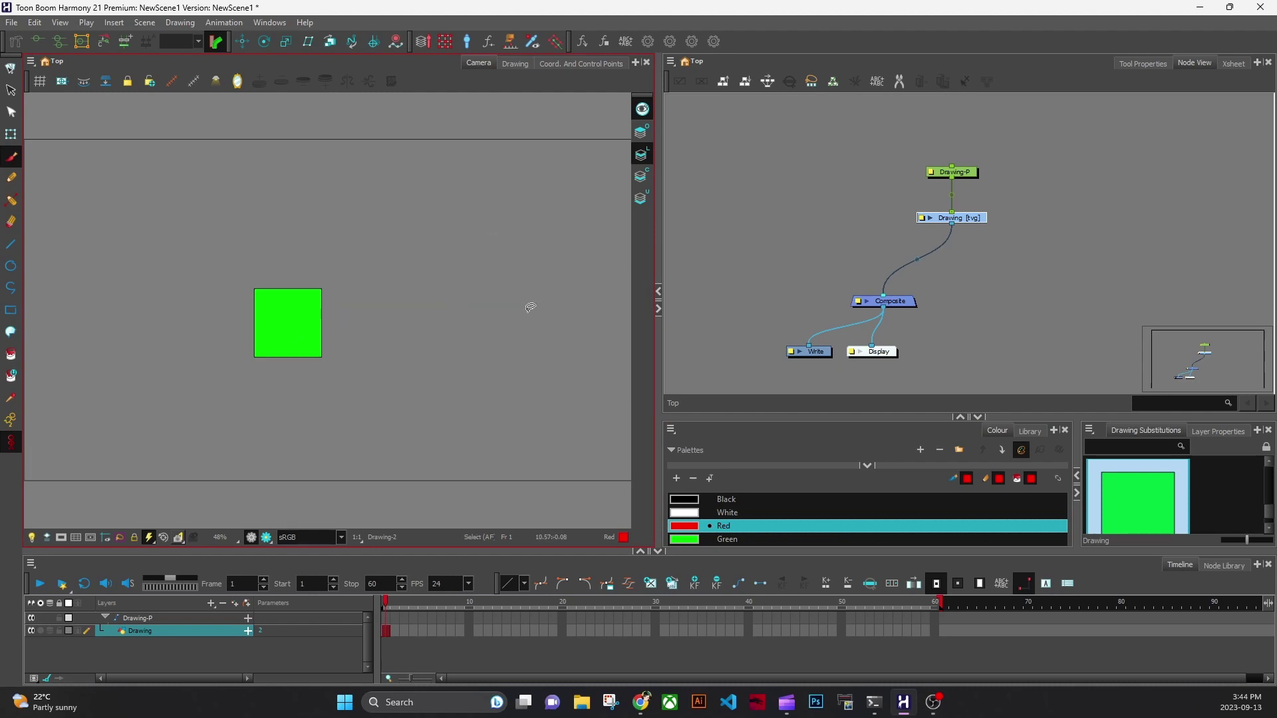
# Step: Enable Brush Size Cursor in the Drawing preferences and apply the change
pyautogui.click(35, 22)
pyautogui.click(91, 395)
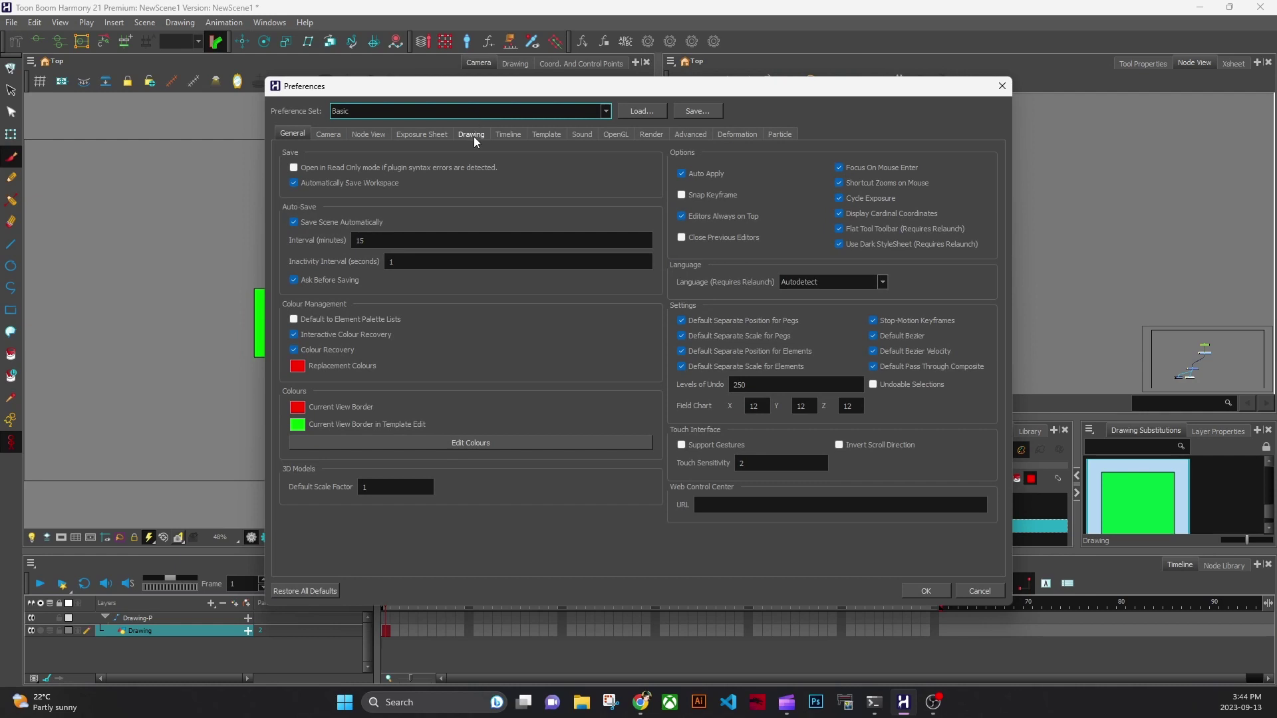
pyautogui.click(472, 135)
pyautogui.click(342, 297)
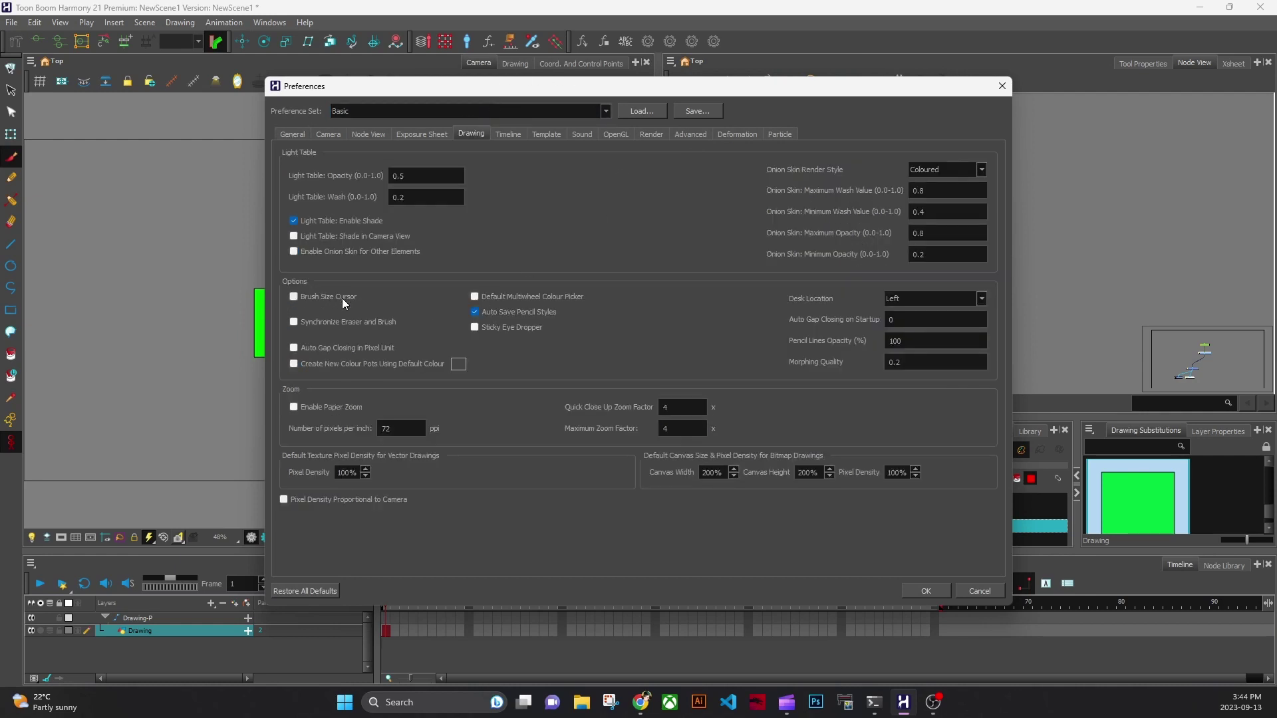
pyautogui.click(932, 590)
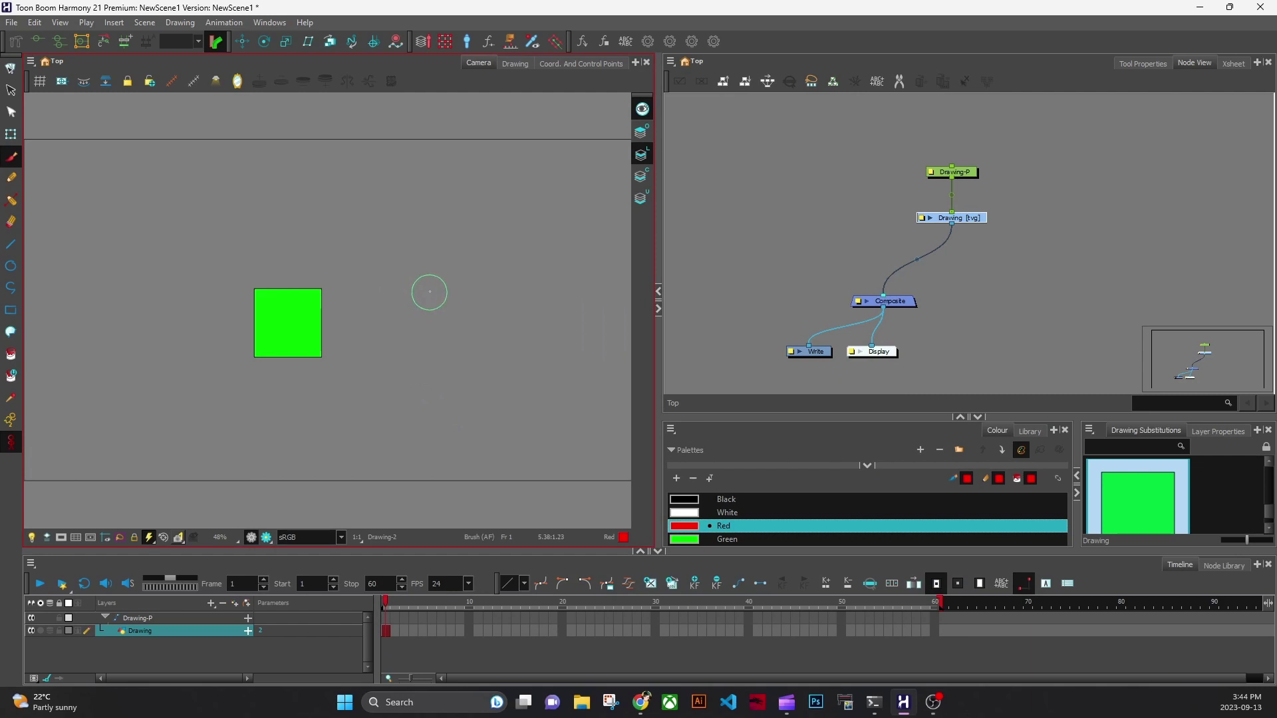
# Step: Enlarge the brush on the canvas beside the green square and undo the test stroke
pyautogui.press('o')
pyautogui.moveTo(457, 287)
pyautogui.mouseDown()
pyautogui.moveTo(519, 283)
pyautogui.moveTo(466, 292)
pyautogui.moveTo(493, 308)
pyautogui.moveTo(493, 365)
pyautogui.mouseUp()
pyautogui.hotkey('ctrl', 'z')
# Step: Reopen the preferences, examine the Drawing options such as Default Multiwheel Colour Picker, and close the dialog
pyautogui.click(35, 22)
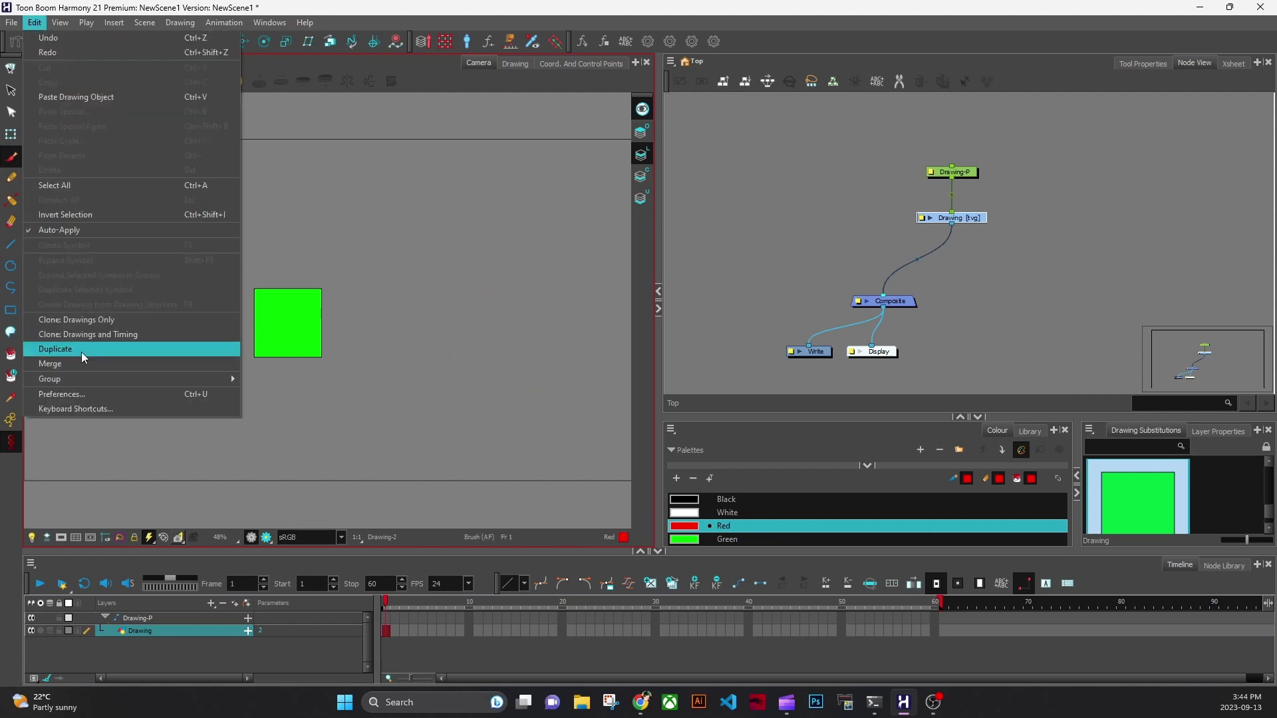
pyautogui.click(87, 394)
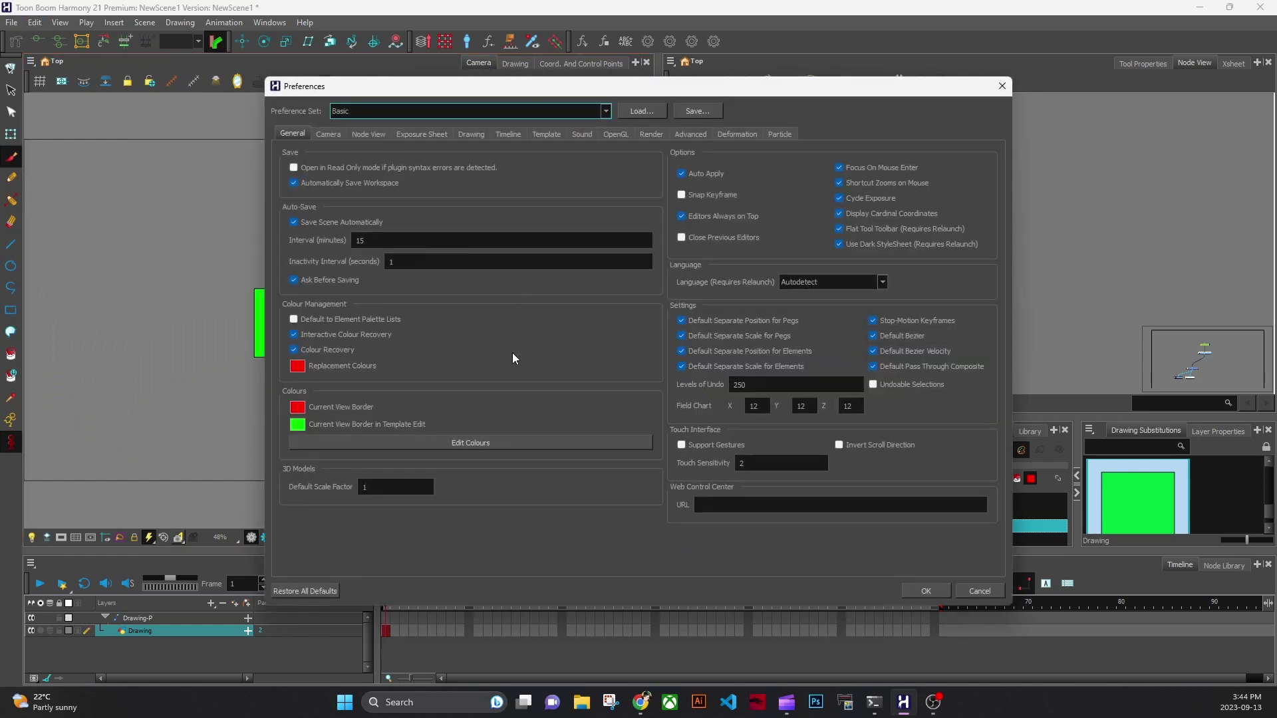
pyautogui.click(471, 134)
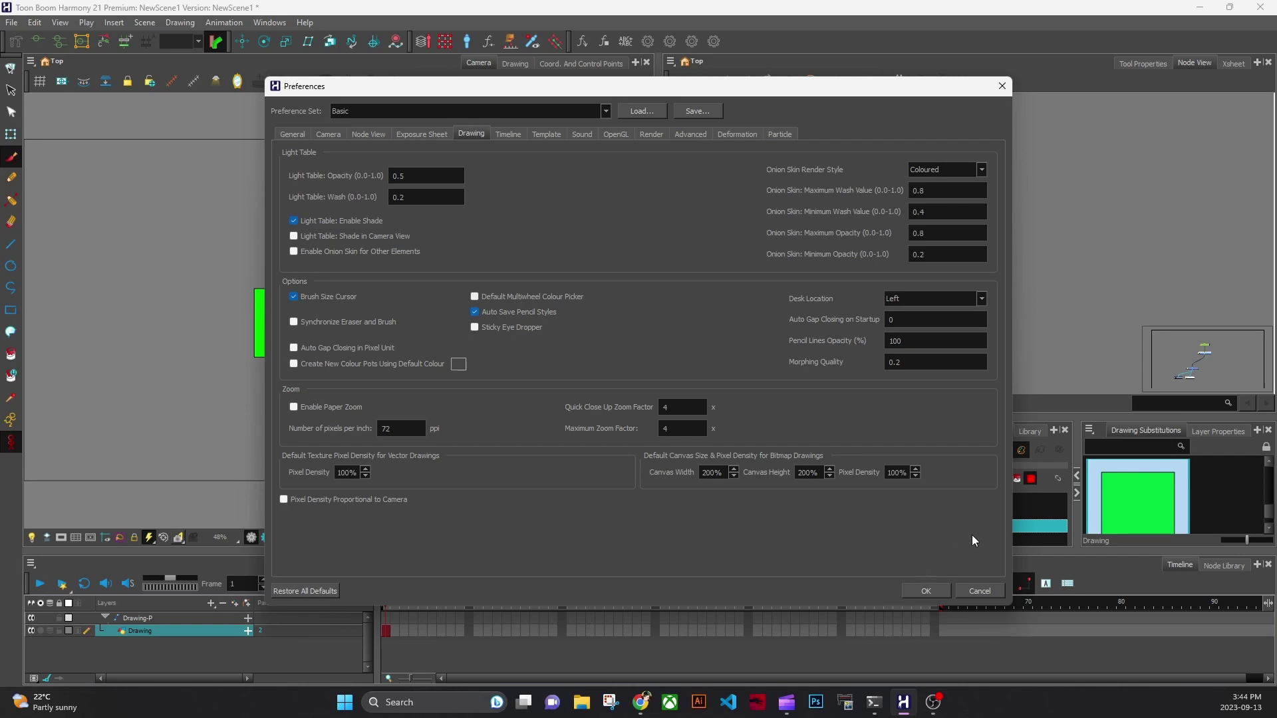
pyautogui.click(926, 590)
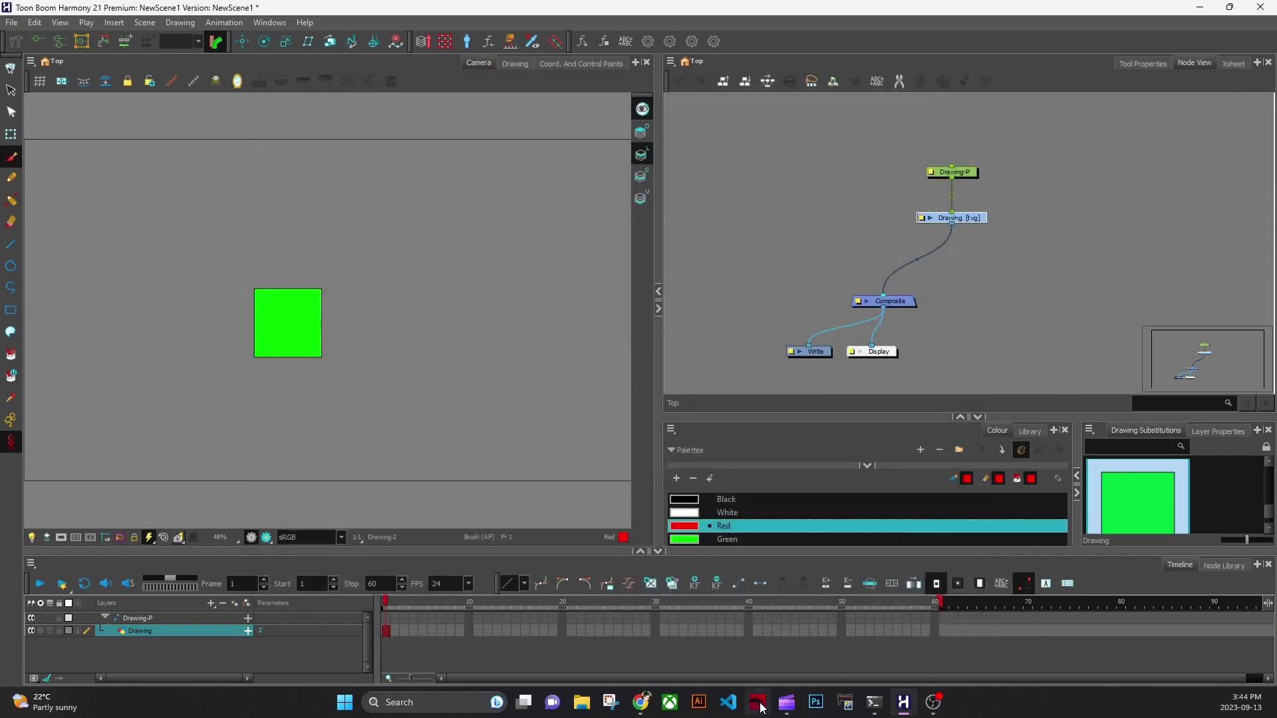
# Step: Open the Red swatch's colour picker, compare its multiple wheel and single wheel modes, and close it
pyautogui.doubleClick(685, 529)
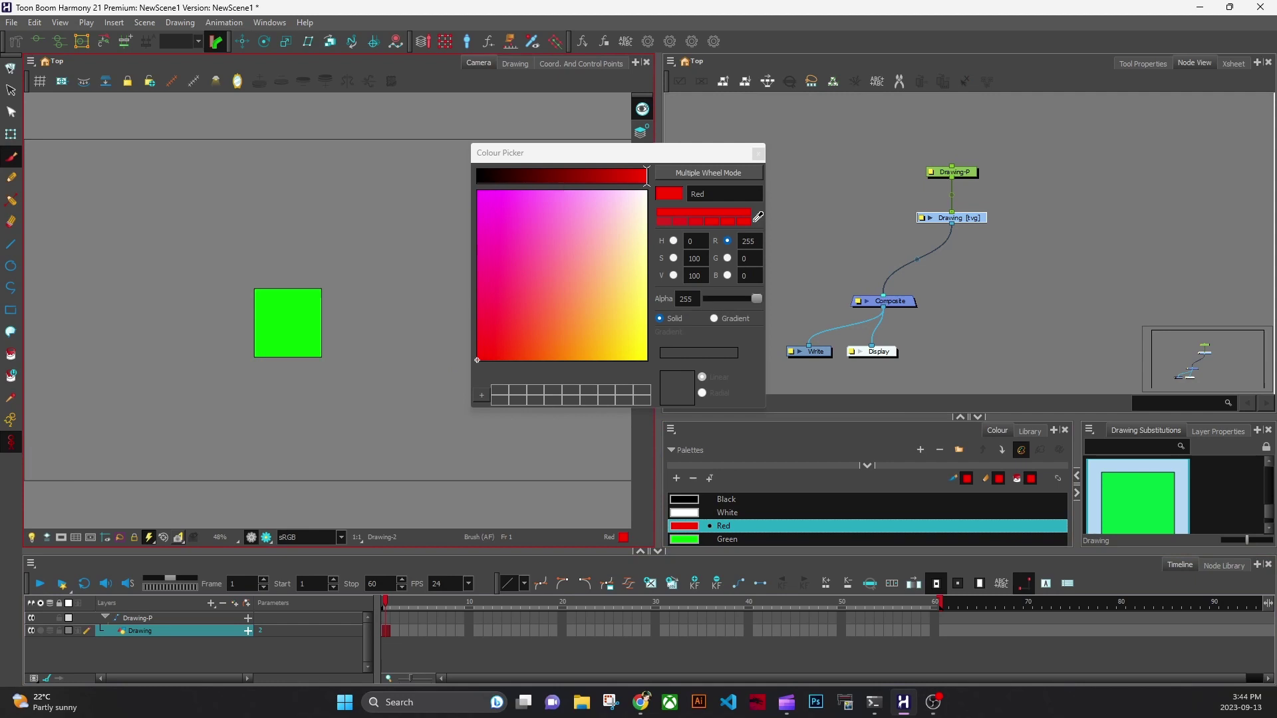
pyautogui.click(721, 172)
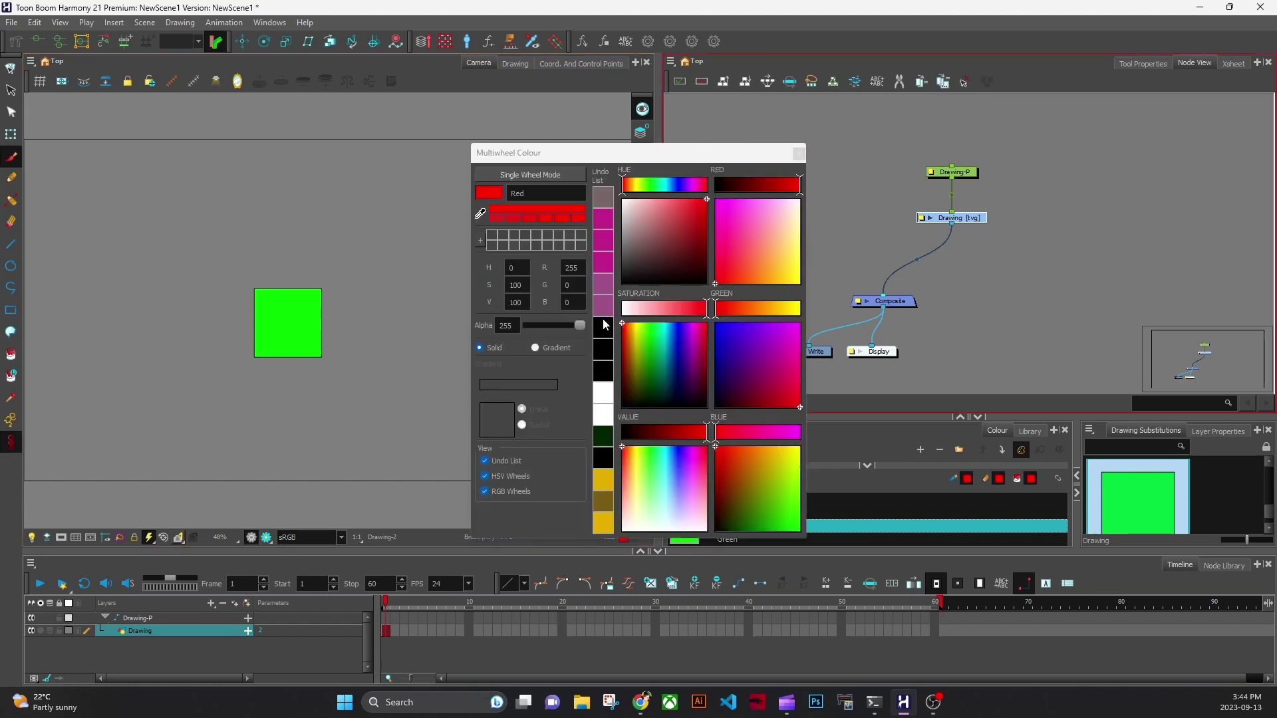
pyautogui.click(559, 174)
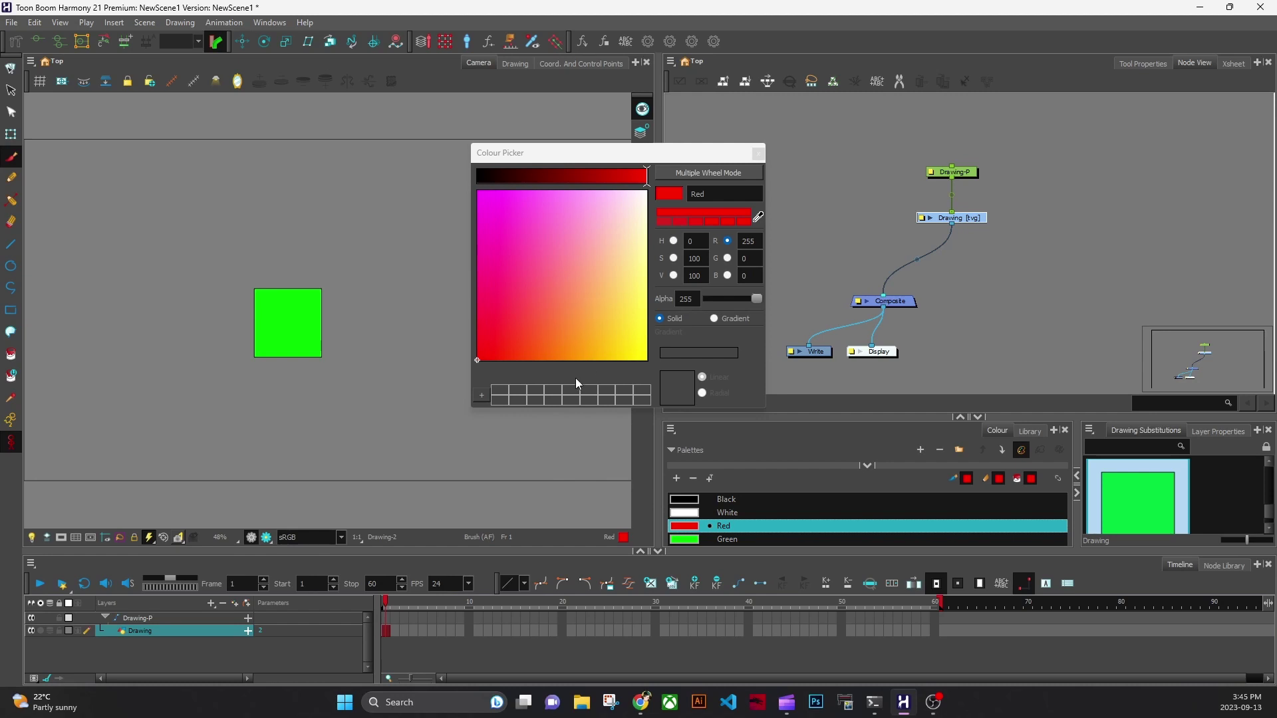
pyautogui.click(705, 173)
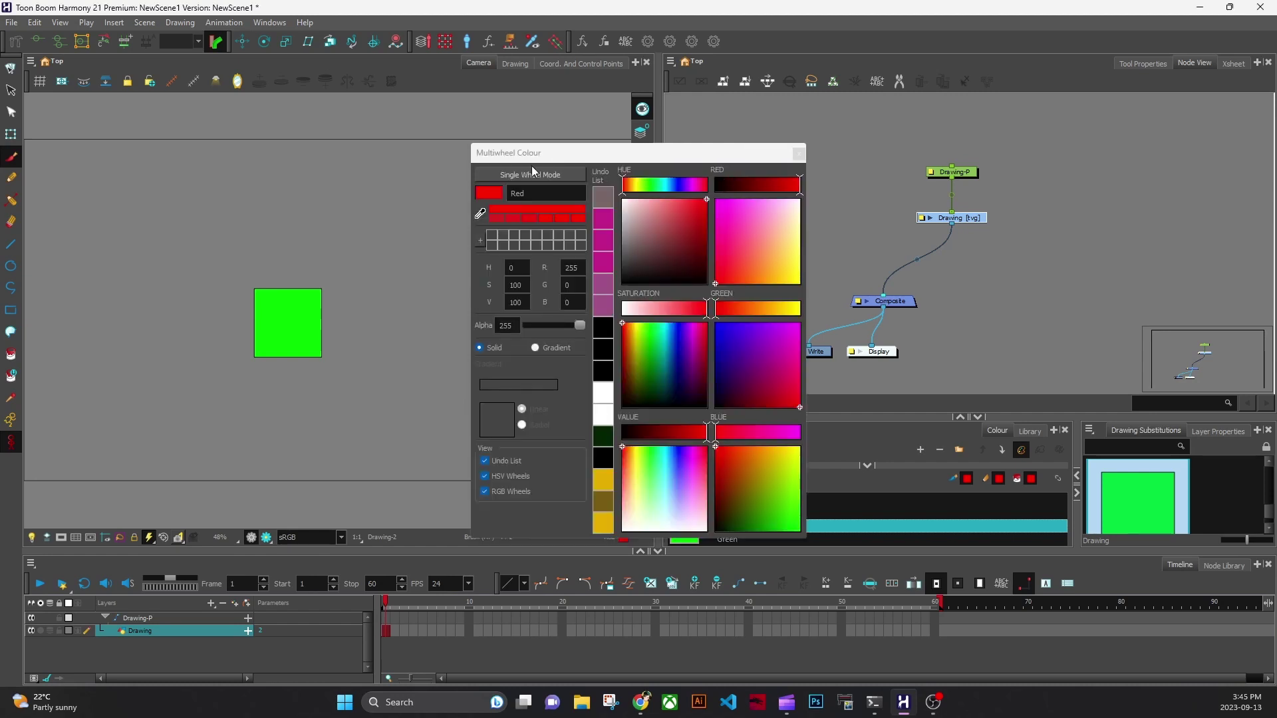
pyautogui.click(549, 173)
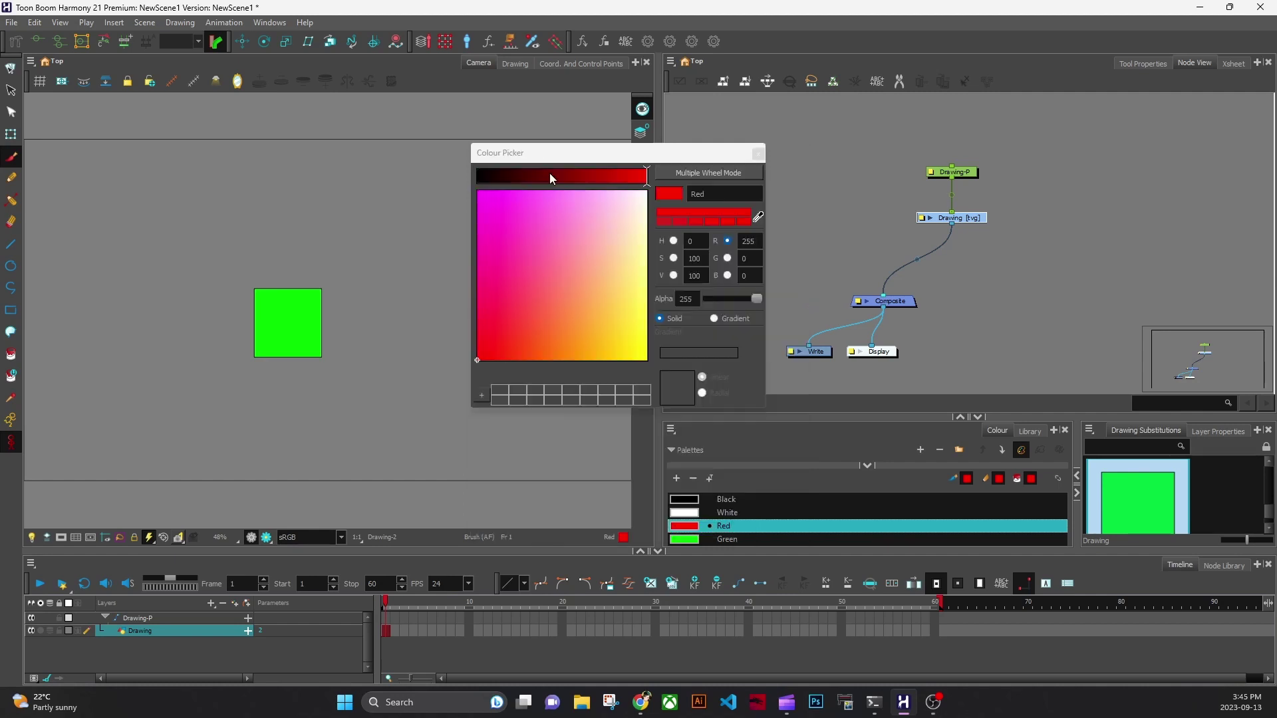
pyautogui.click(757, 153)
# Step: Examine the Drawing and Timeline preferences, including the Timeline display defaults, and close the dialog
pyautogui.click(34, 22)
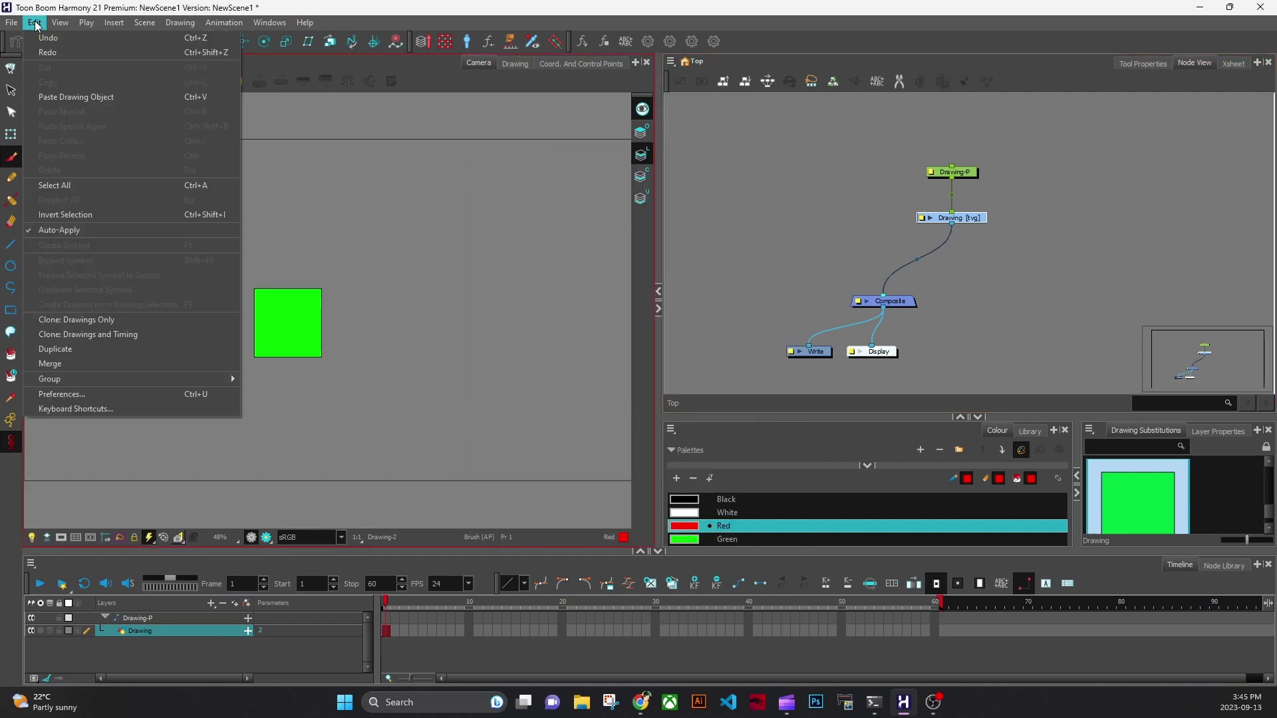
pyautogui.click(77, 395)
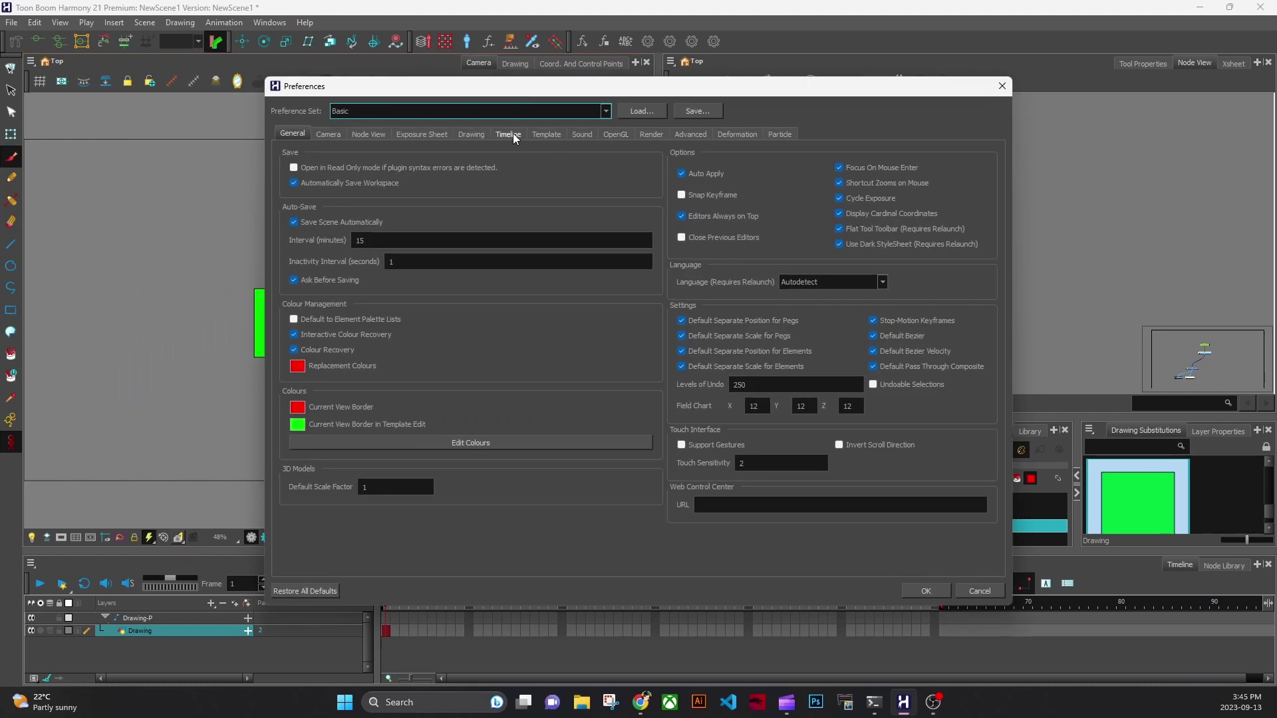
pyautogui.click(472, 134)
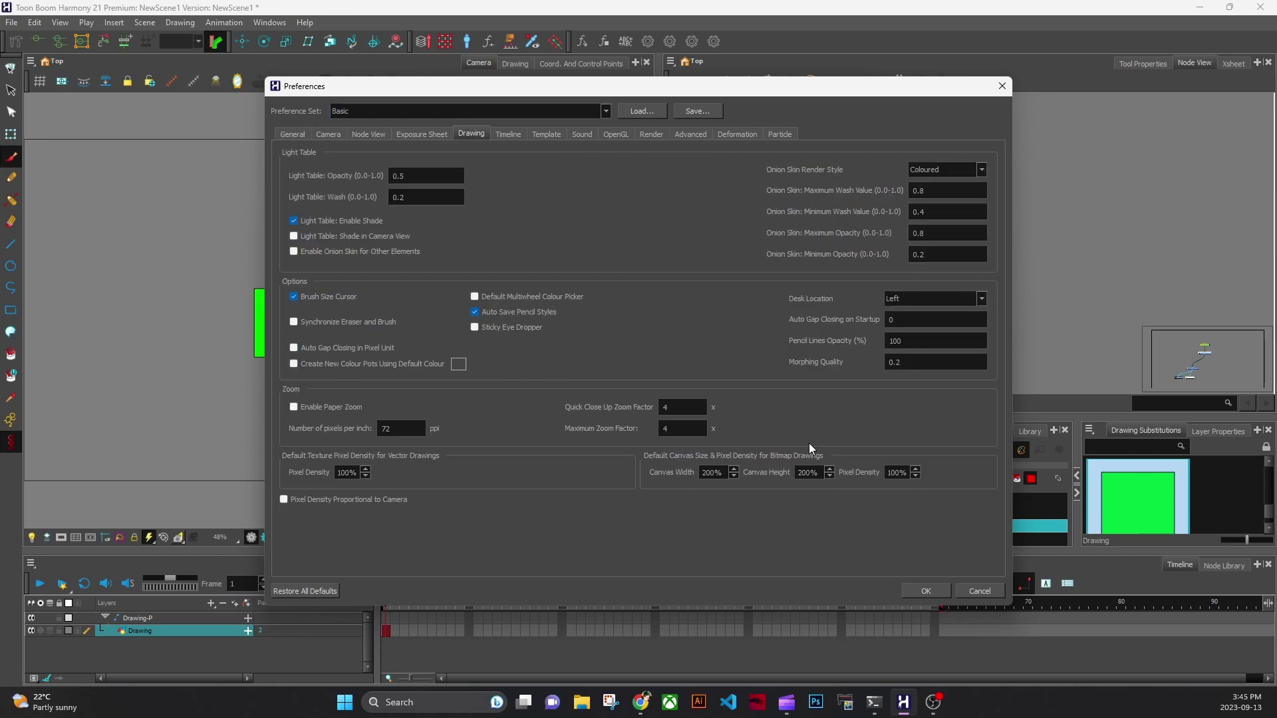
pyautogui.click(510, 135)
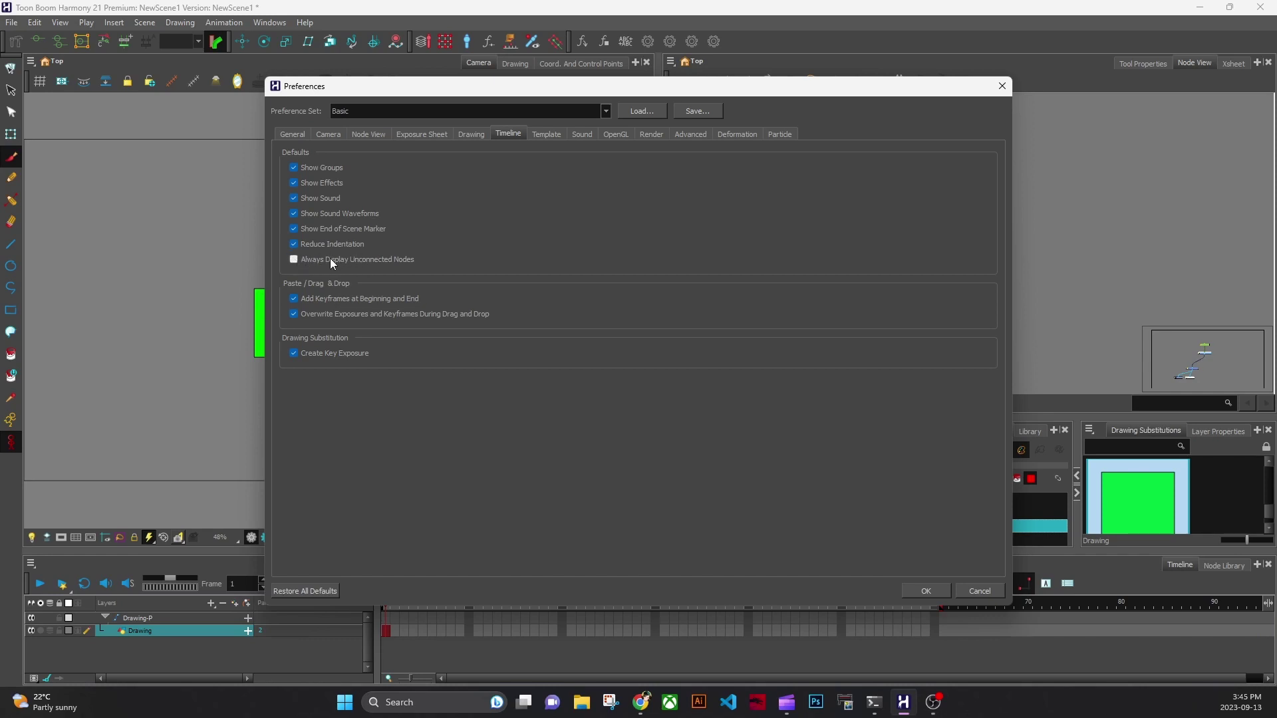
pyautogui.moveTo(548, 93); pyautogui.dragTo(646, 54)
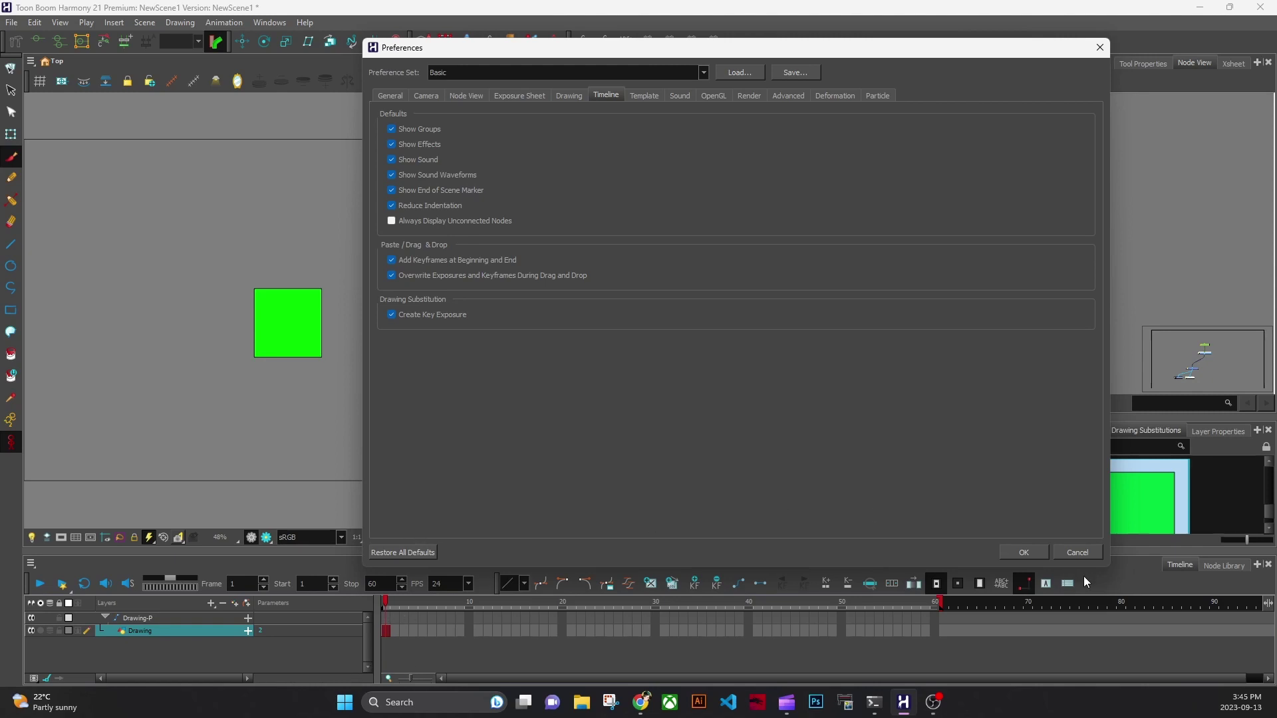
pyautogui.click(1023, 553)
# Step: Narrow the timeline's layer list, and recheck the Timeline preferences, including Reduce Indentation
pyautogui.moveTo(376, 629); pyautogui.dragTo(336, 632)
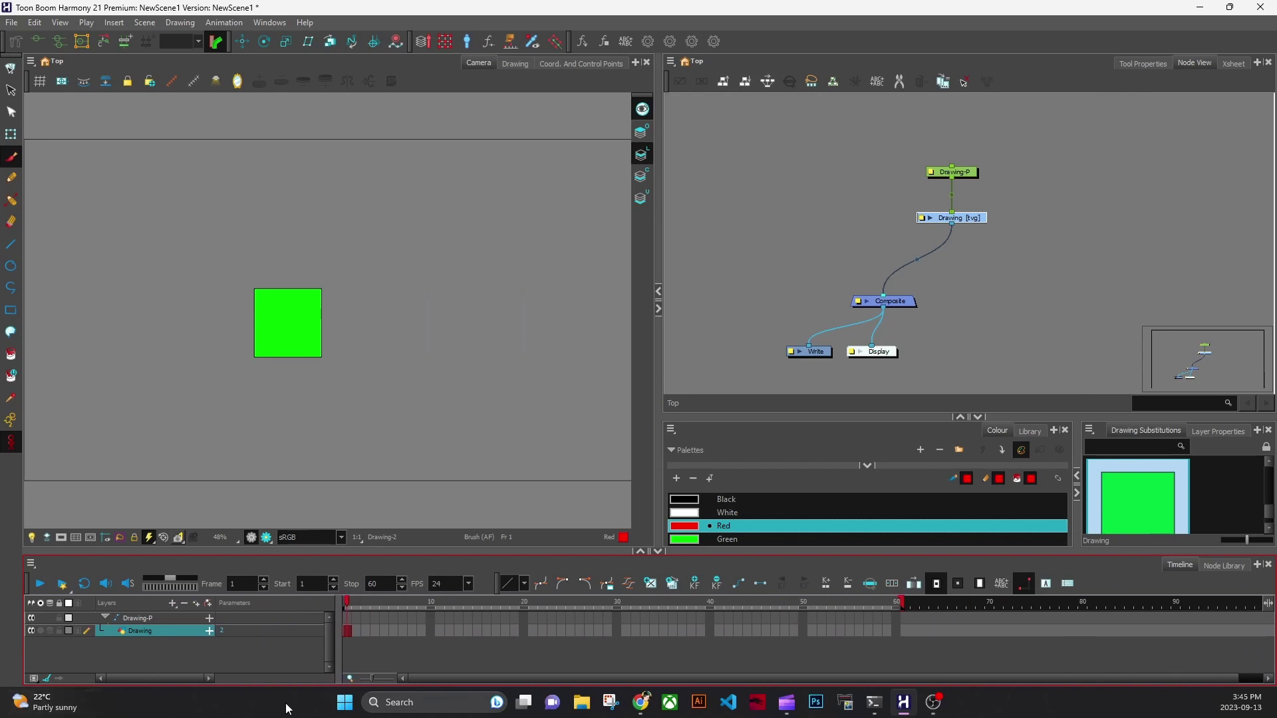
pyautogui.click(34, 22)
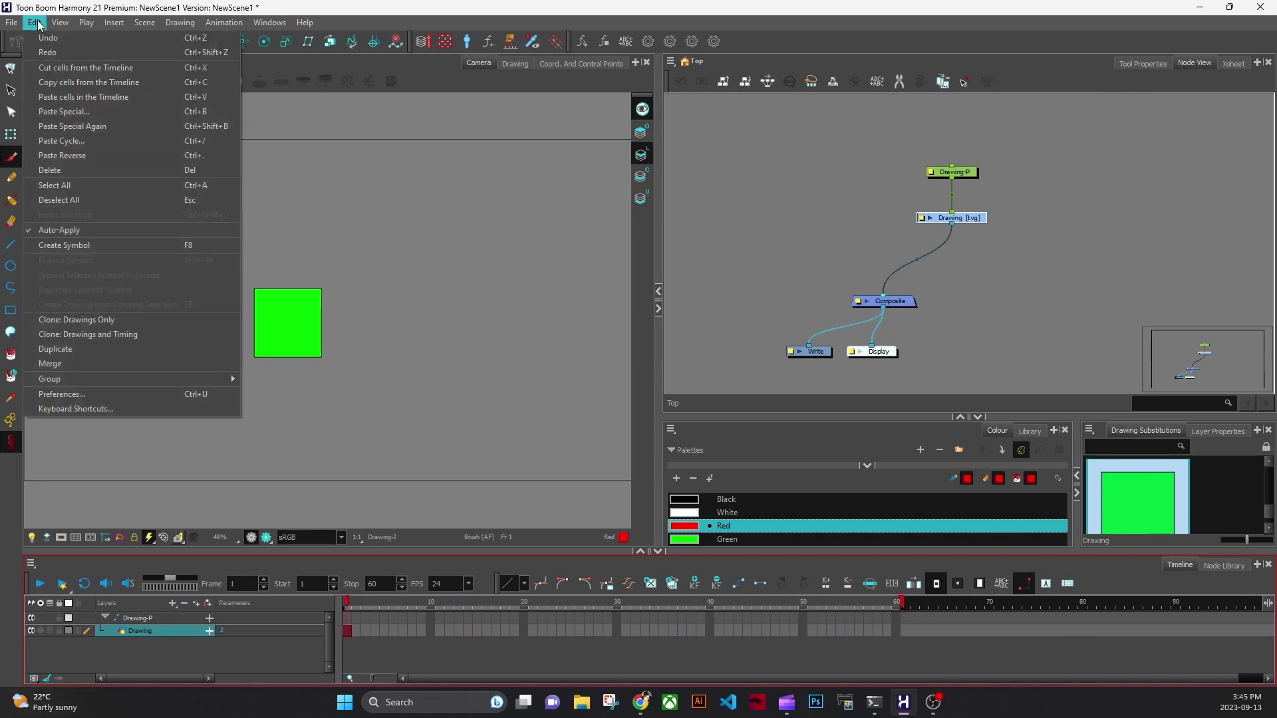
pyautogui.click(75, 395)
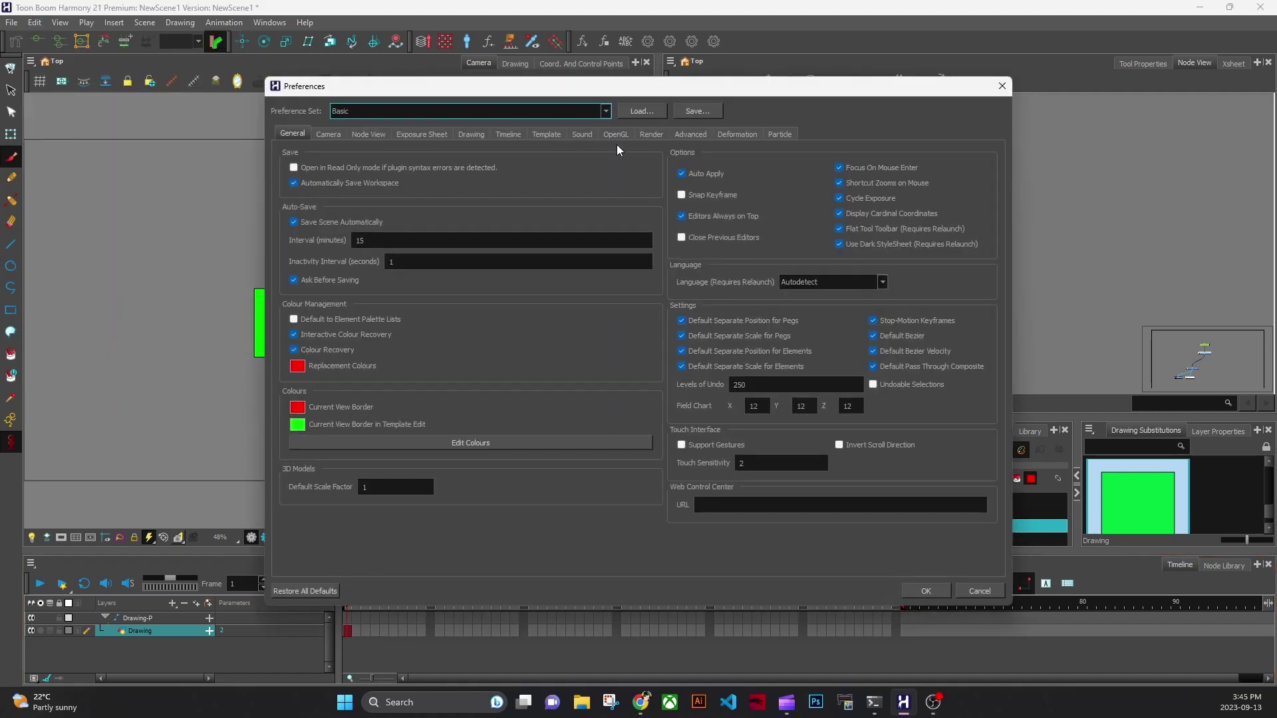
pyautogui.click(515, 133)
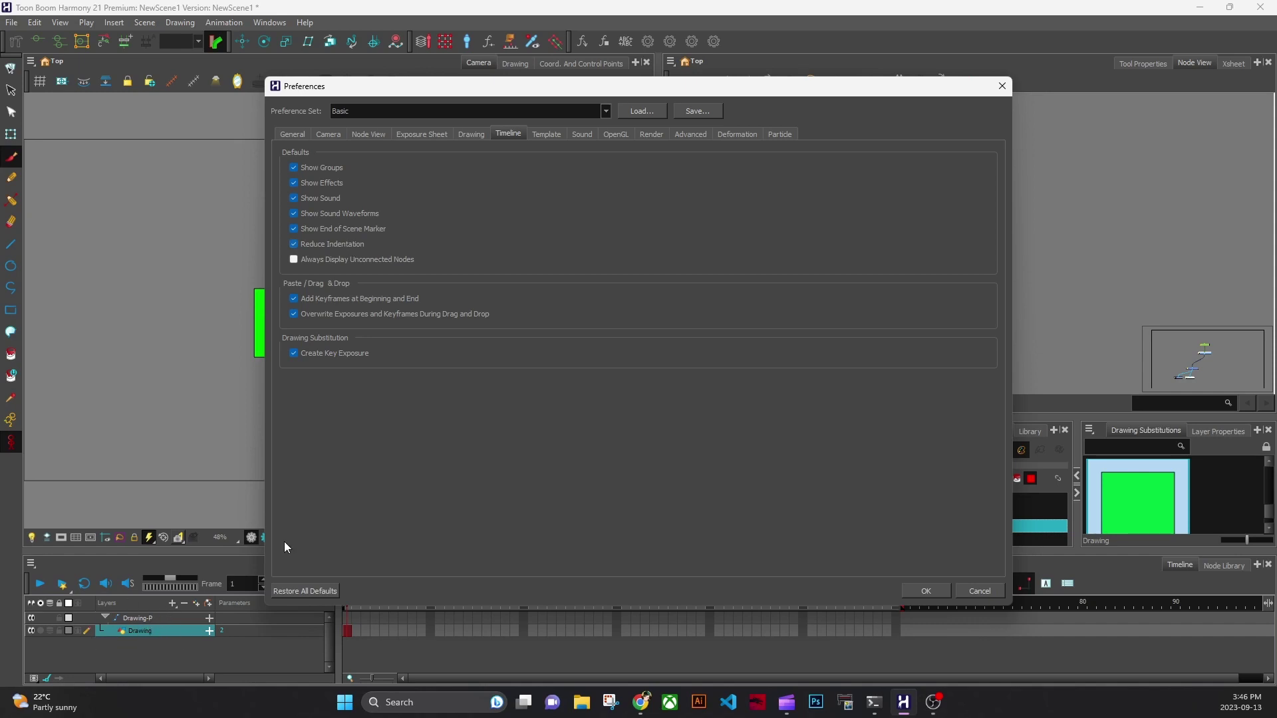
pyautogui.click(927, 591)
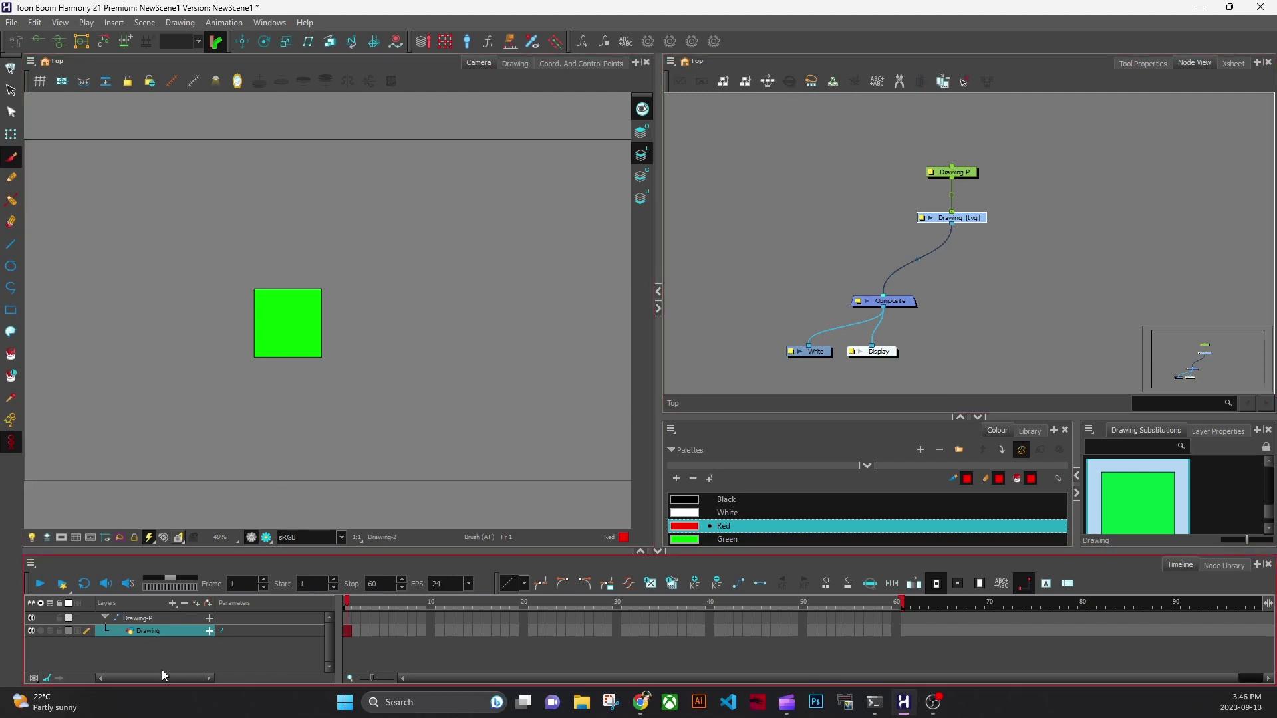
# Step: Return to the Timeline preferences, examine the paste and drawing substitution options, and close the dialog
pyautogui.click(34, 22)
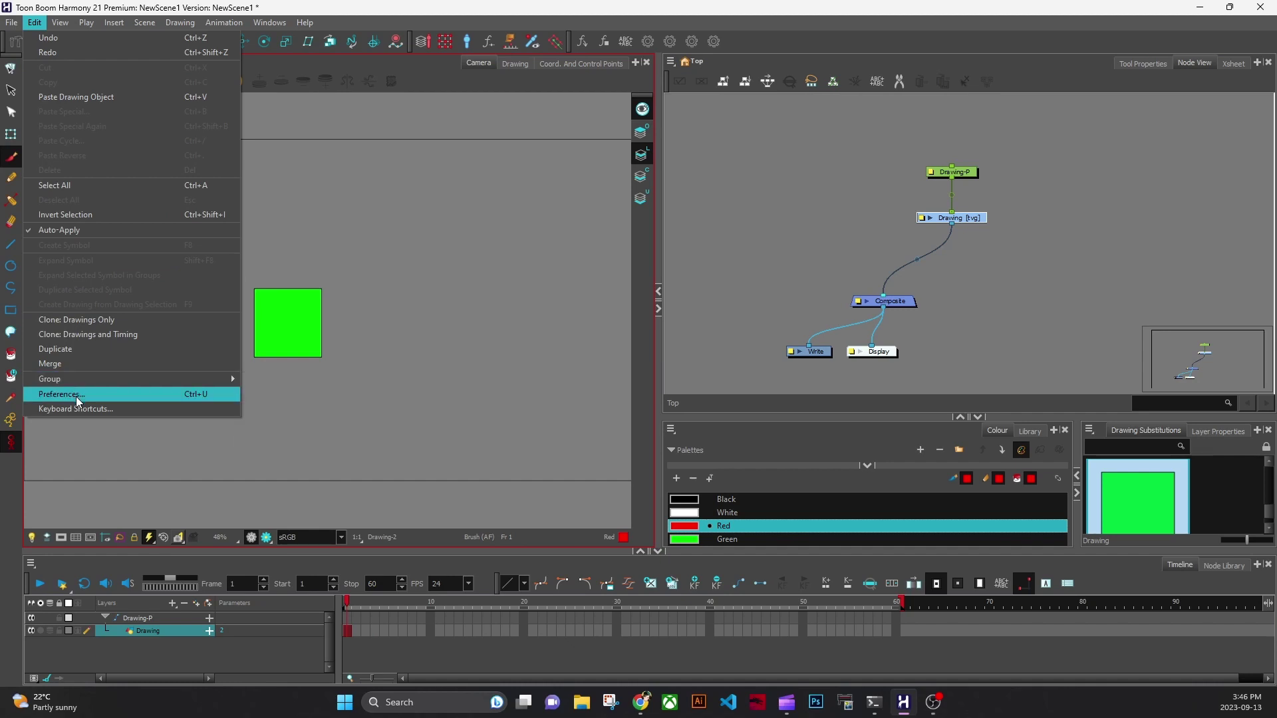
pyautogui.click(76, 395)
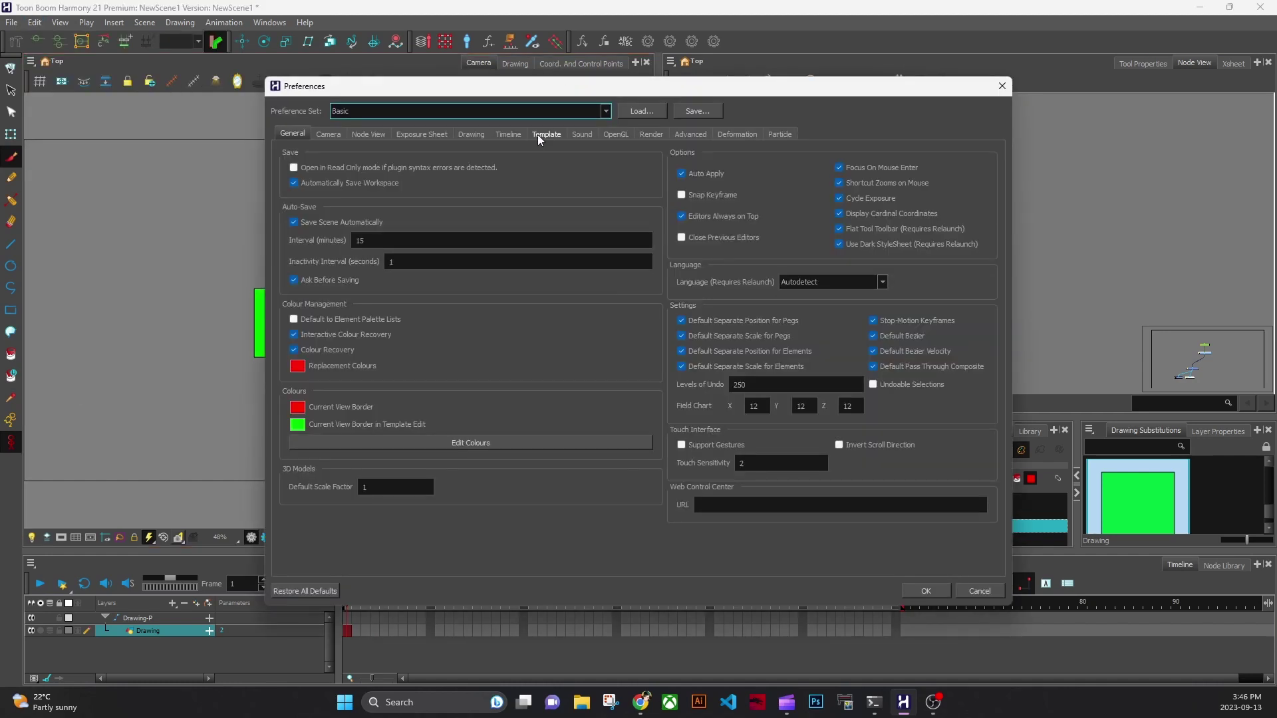
pyautogui.click(510, 135)
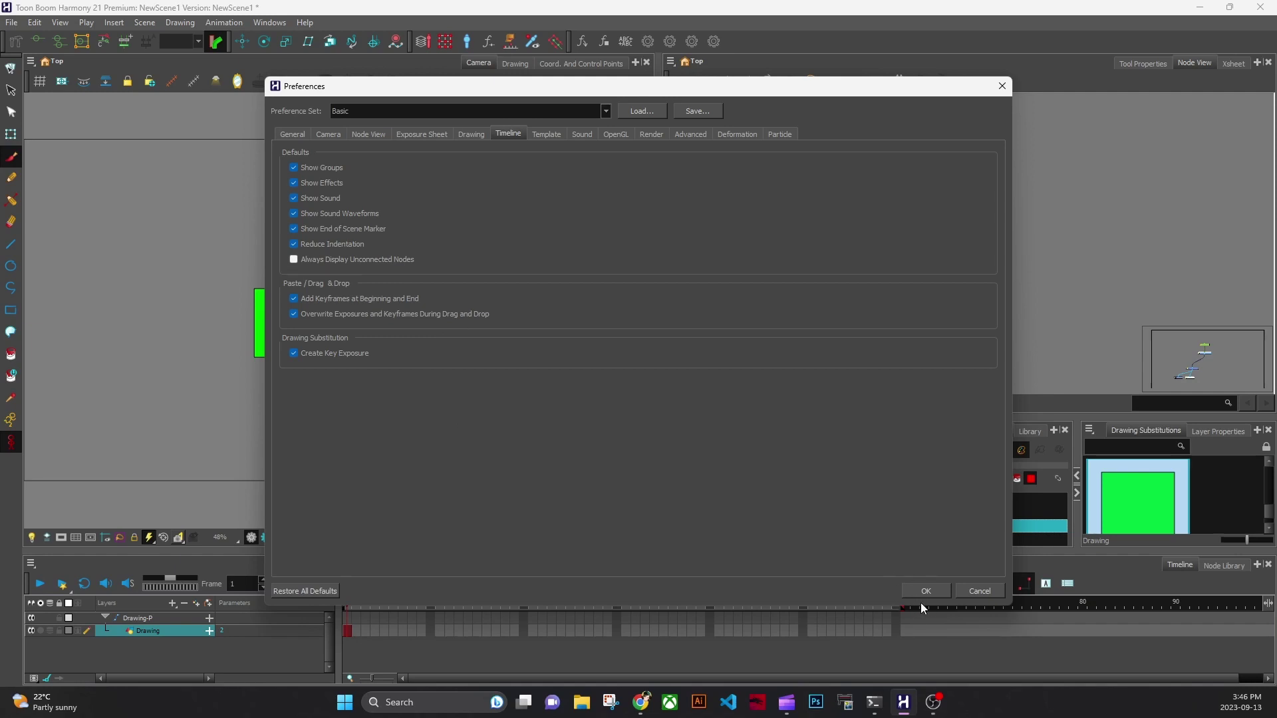
pyautogui.click(936, 592)
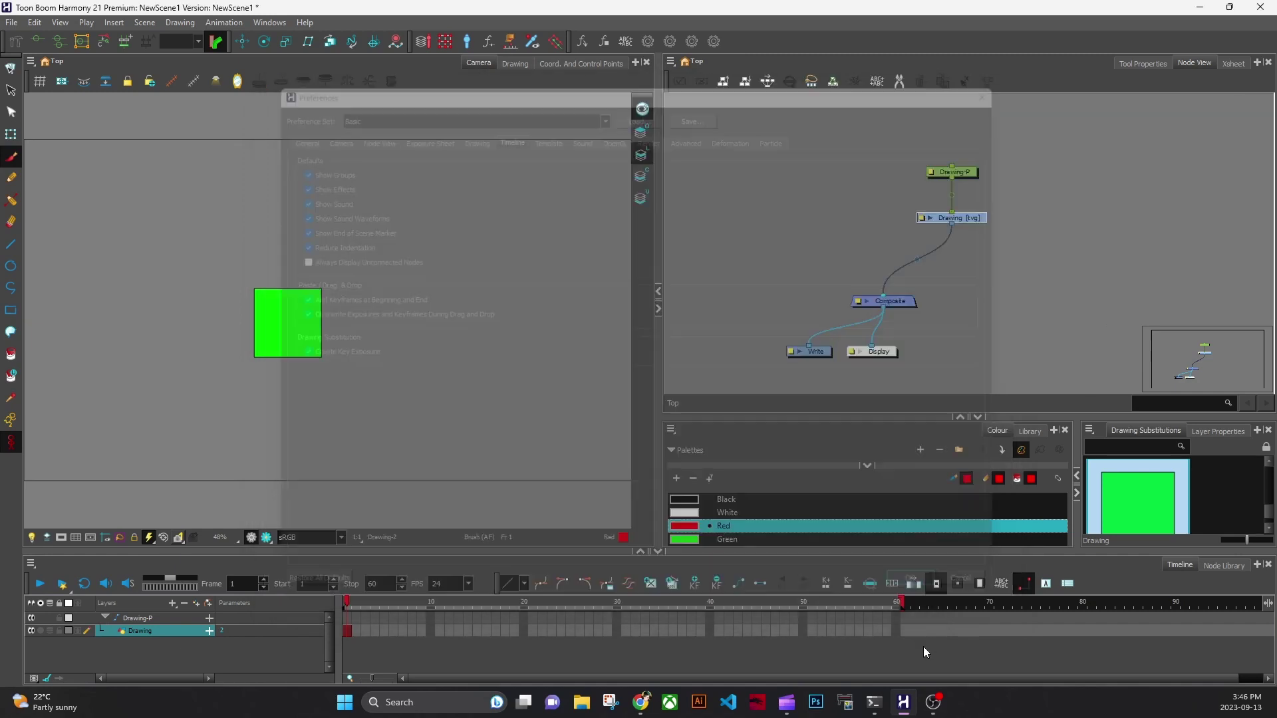
# Step: Paint a different red brush stroke on each of frames 2 to 6 of the Drawing layer
pyautogui.moveTo(347, 600); pyautogui.dragTo(358, 599)
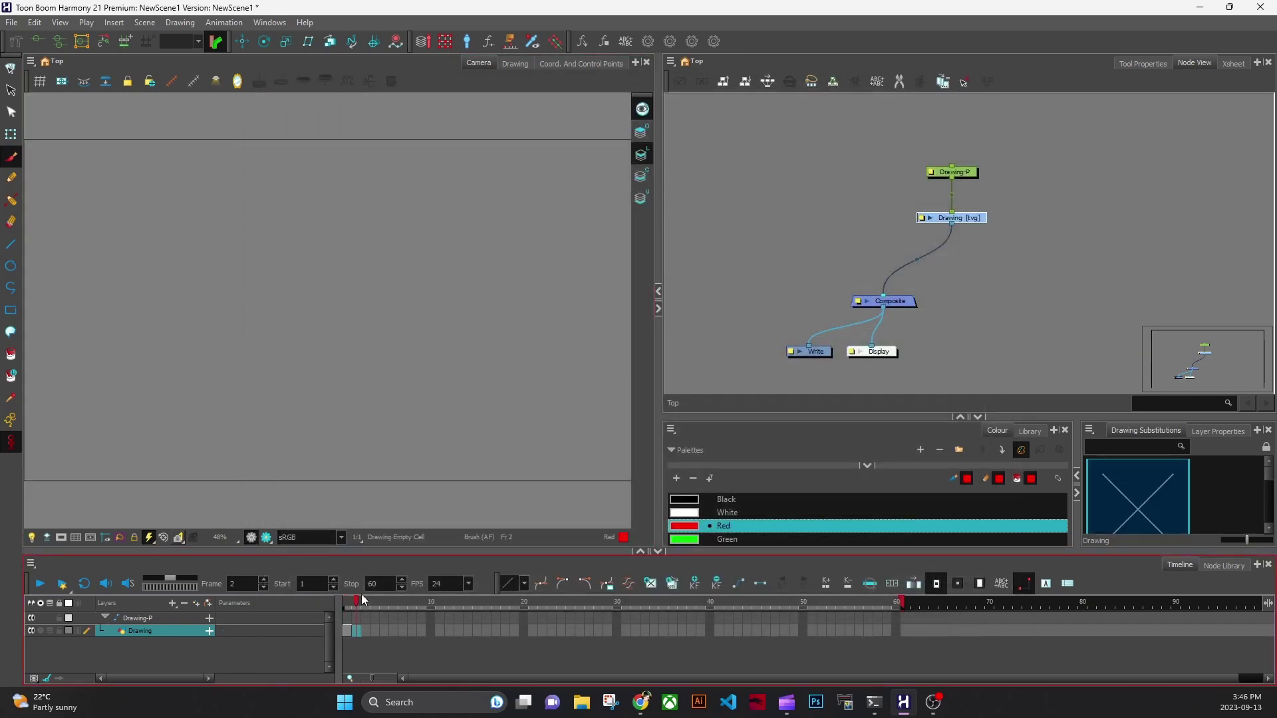
pyautogui.scroll(5, 491, 629)
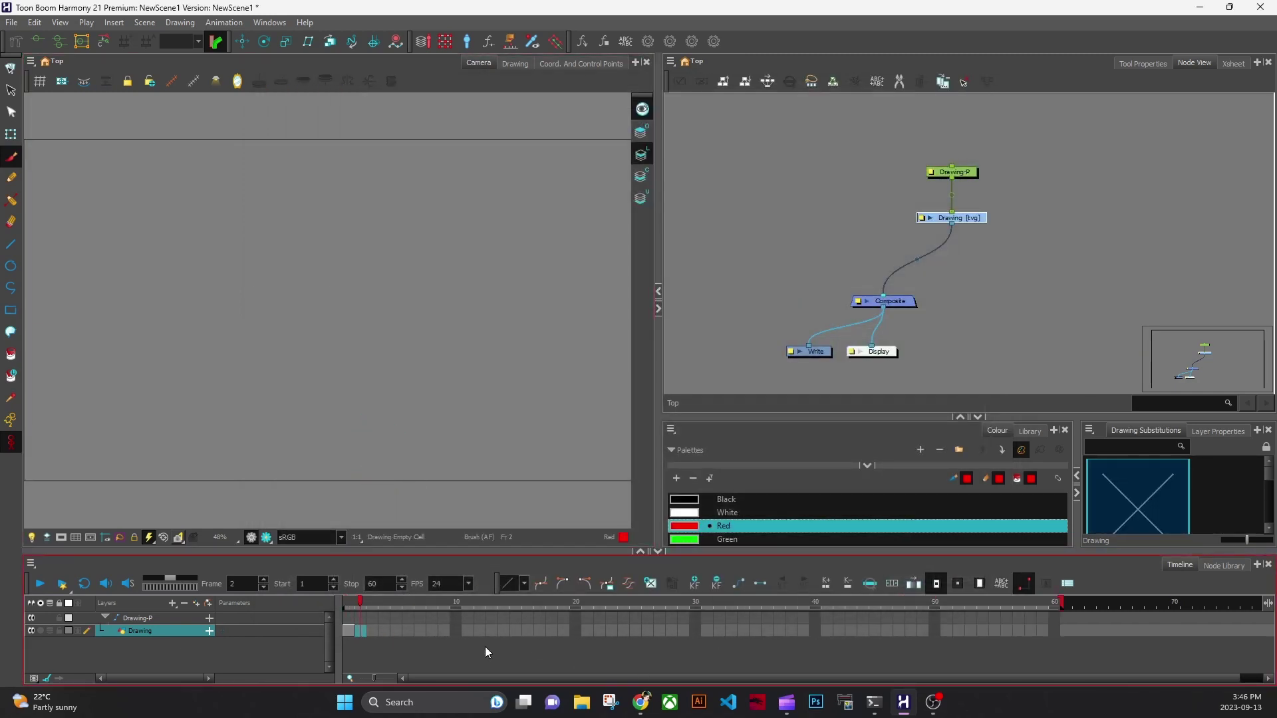
pyautogui.moveTo(472, 680); pyautogui.dragTo(457, 680)
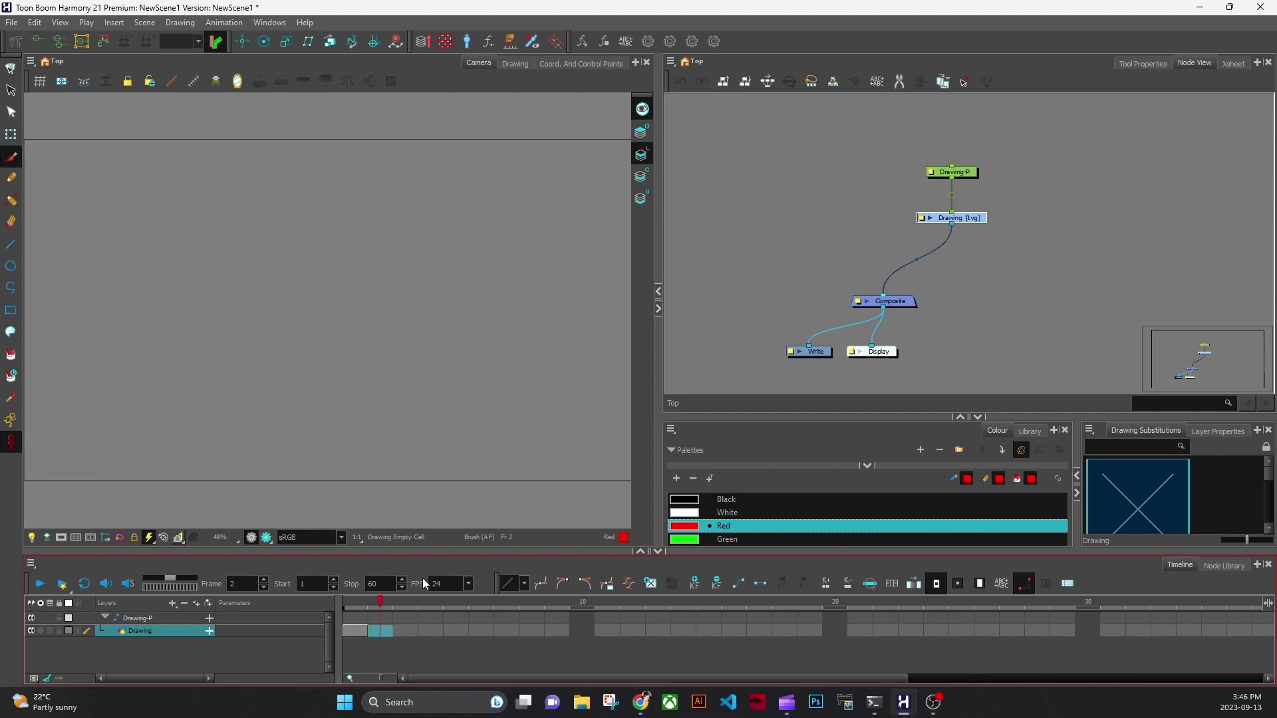
pyautogui.moveTo(193, 385)
pyautogui.mouseDown()
pyautogui.moveTo(339, 267)
pyautogui.moveTo(463, 313)
pyautogui.mouseUp()
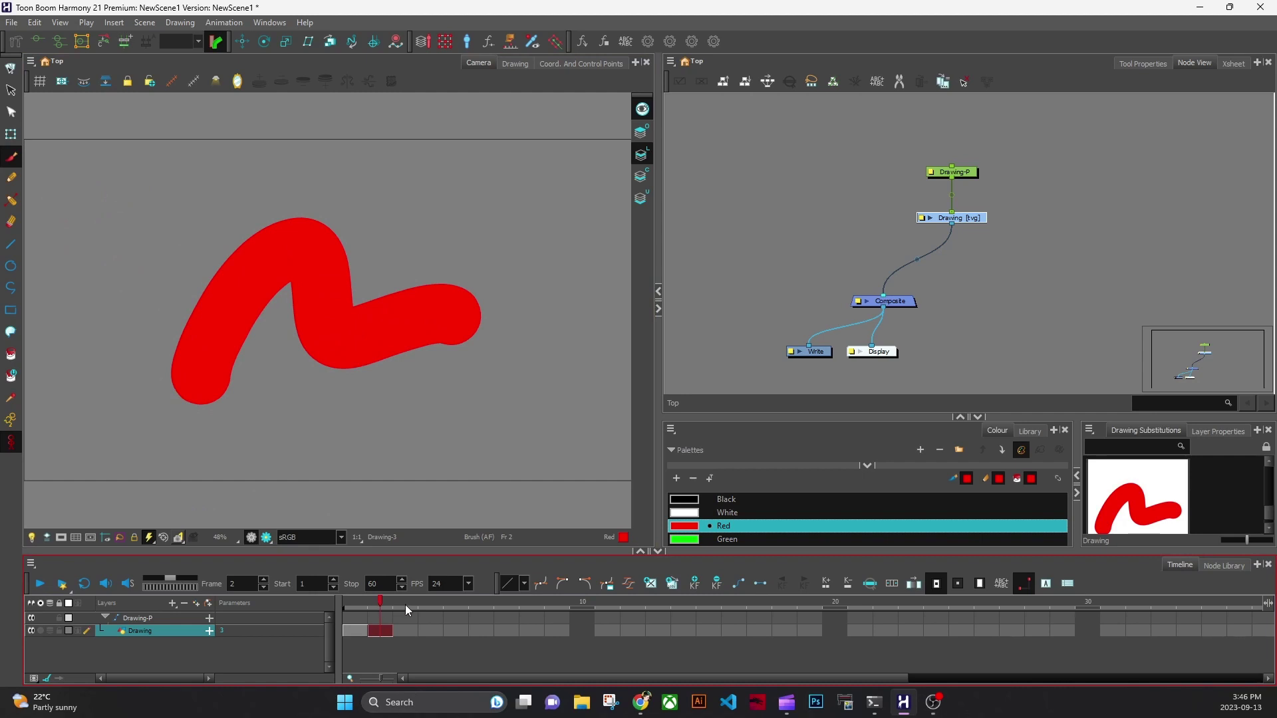
pyautogui.click(405, 604)
pyautogui.moveTo(240, 425); pyautogui.dragTo(514, 402)
pyautogui.click(427, 608)
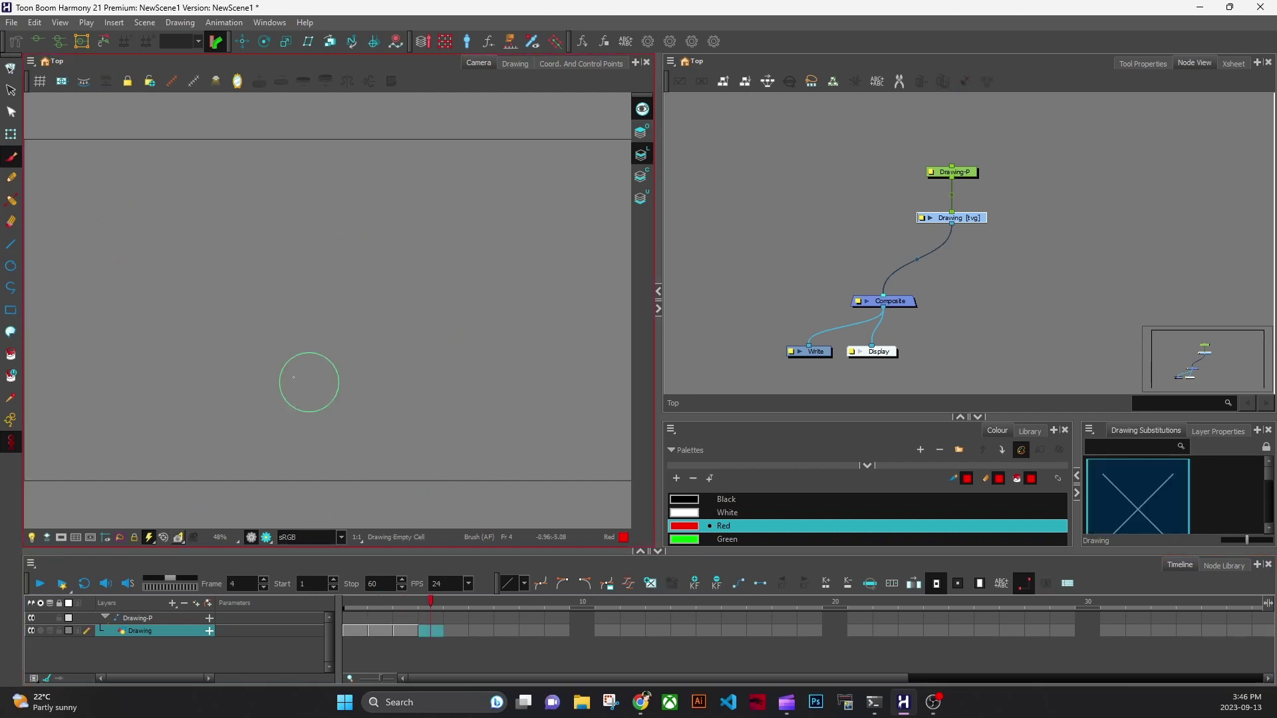
pyautogui.moveTo(252, 408); pyautogui.dragTo(477, 386)
pyautogui.click(461, 607)
pyautogui.moveTo(261, 395)
pyautogui.mouseDown()
pyautogui.moveTo(397, 279)
pyautogui.moveTo(506, 378)
pyautogui.mouseUp()
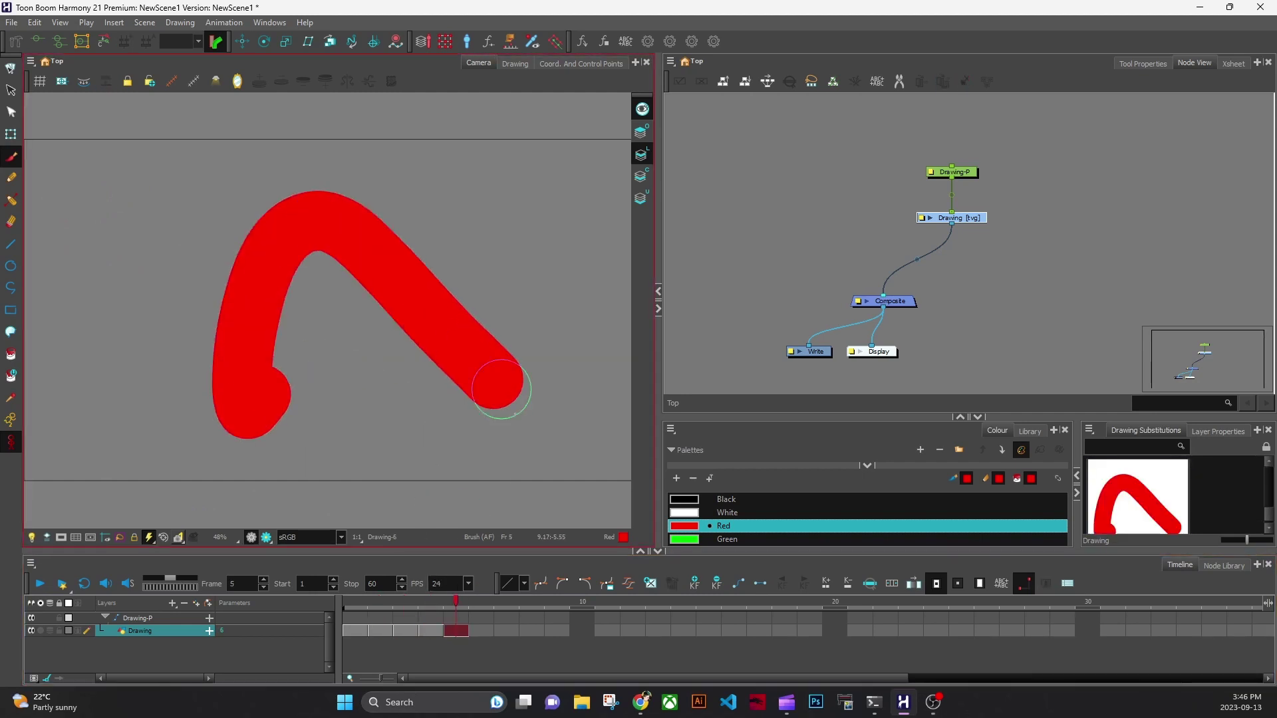
pyautogui.click(481, 607)
pyautogui.moveTo(269, 396)
pyautogui.mouseDown()
pyautogui.moveTo(228, 220)
pyautogui.moveTo(490, 271)
pyautogui.mouseUp()
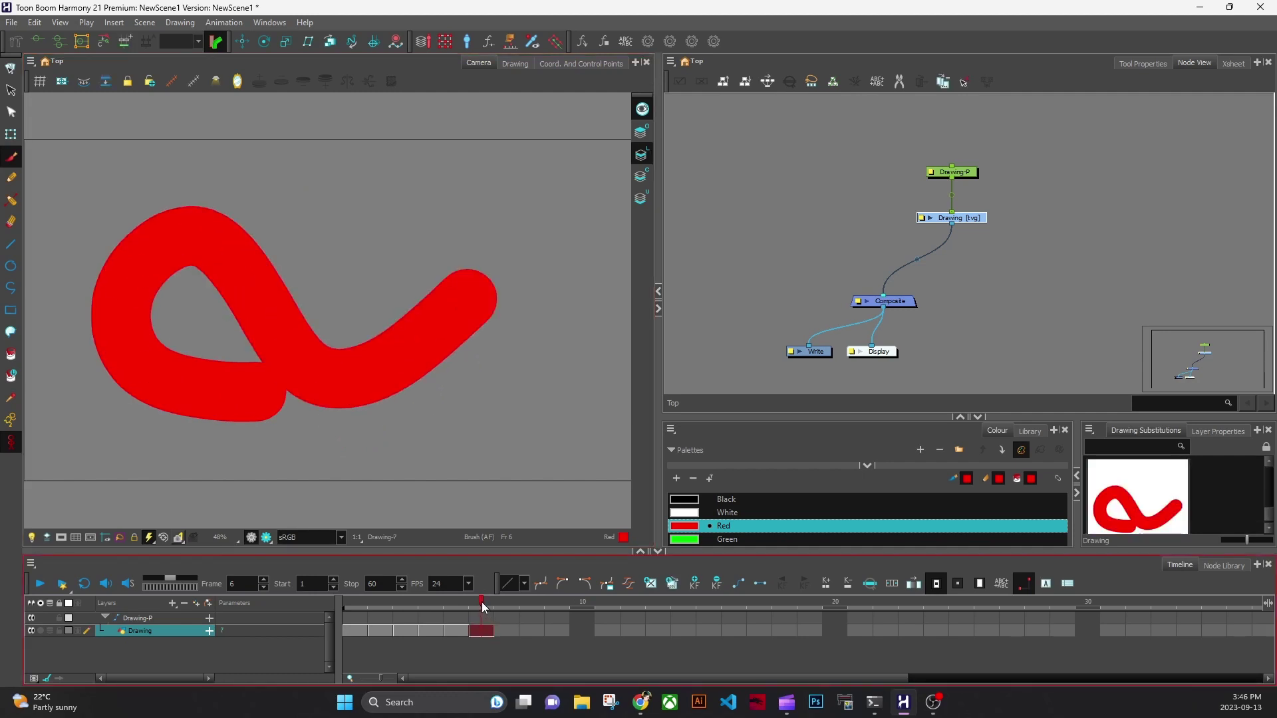
# Step: Paint a different red brush stroke on each of frames 7 to 10 of the Drawing layer
pyautogui.click(506, 607)
pyautogui.moveTo(419, 368)
pyautogui.mouseDown()
pyautogui.moveTo(427, 270)
pyautogui.moveTo(459, 363)
pyautogui.mouseUp()
pyautogui.click(540, 608)
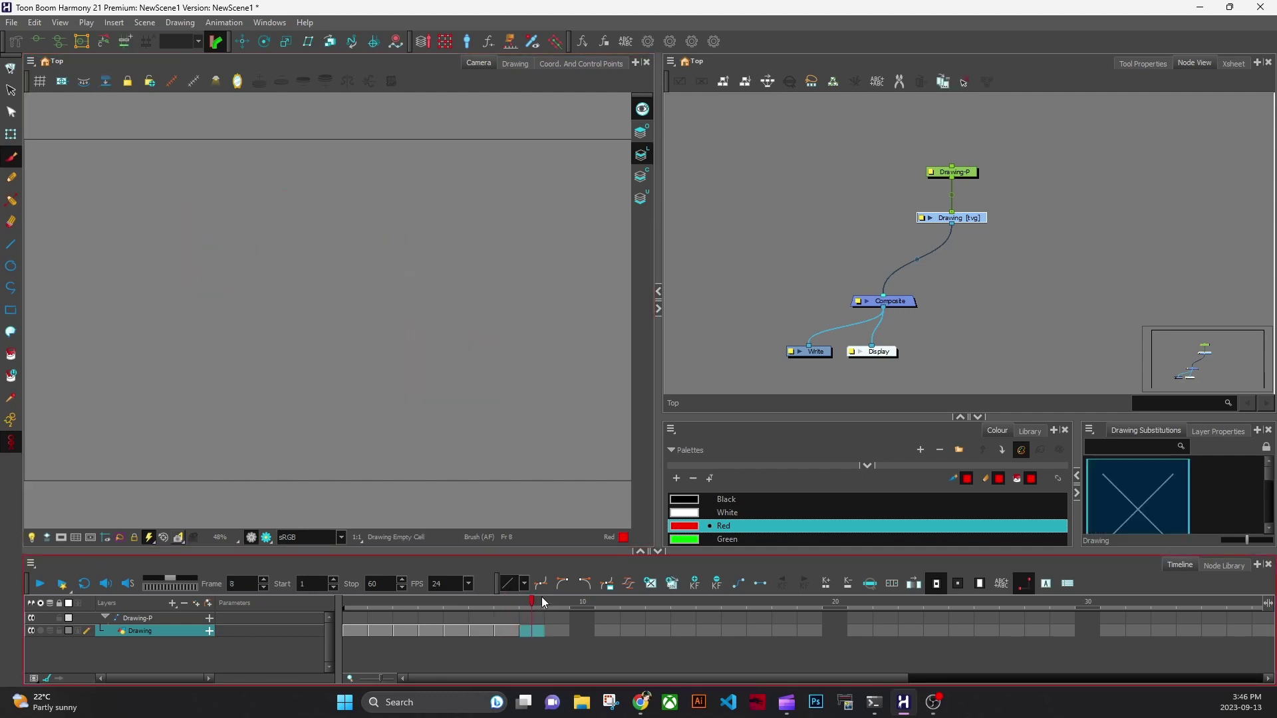
pyautogui.moveTo(416, 408)
pyautogui.mouseDown()
pyautogui.moveTo(142, 285)
pyautogui.moveTo(359, 240)
pyautogui.mouseUp()
pyautogui.click(558, 607)
pyautogui.moveTo(416, 409)
pyautogui.mouseDown()
pyautogui.moveTo(479, 337)
pyautogui.moveTo(533, 326)
pyautogui.mouseUp()
pyautogui.click(583, 607)
pyautogui.moveTo(389, 403)
pyautogui.mouseDown()
pyautogui.moveTo(241, 333)
pyautogui.moveTo(494, 321)
pyautogui.mouseUp()
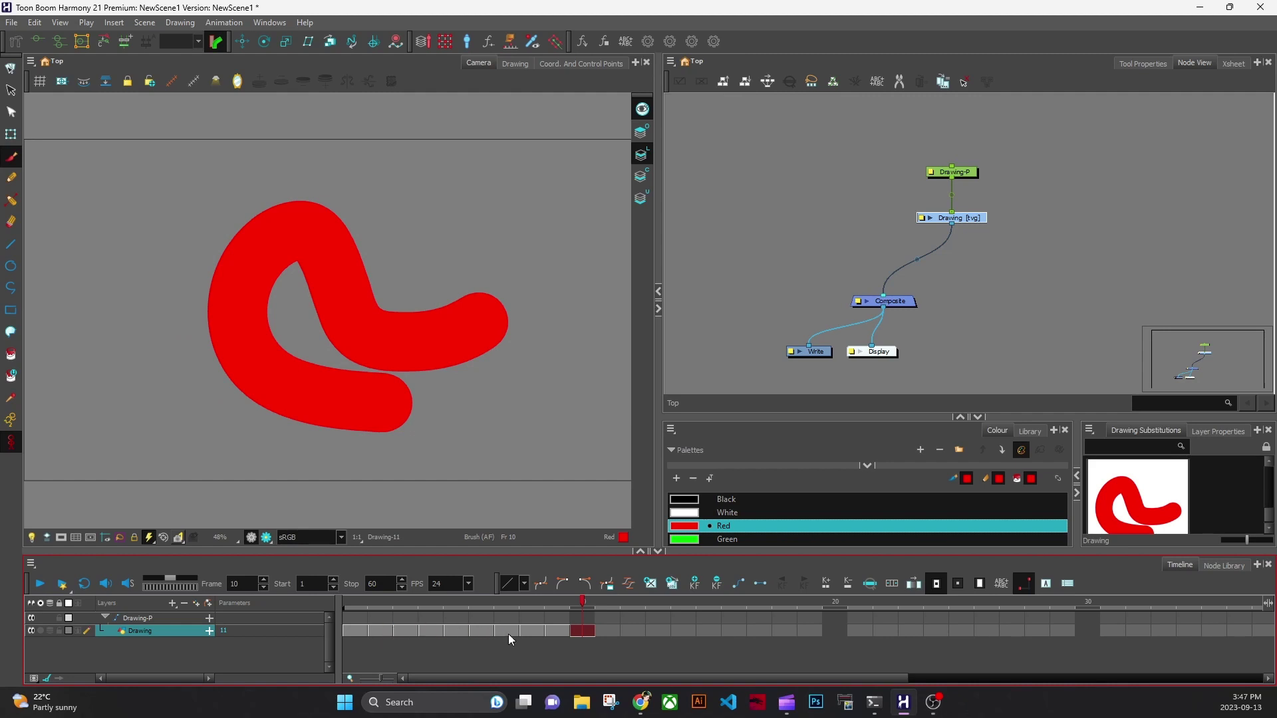
# Step: Try moving exposures along the Drawing layer, from frame 2 onto frame 6 and from there towards frame 10, undoing each move
pyautogui.click(378, 637)
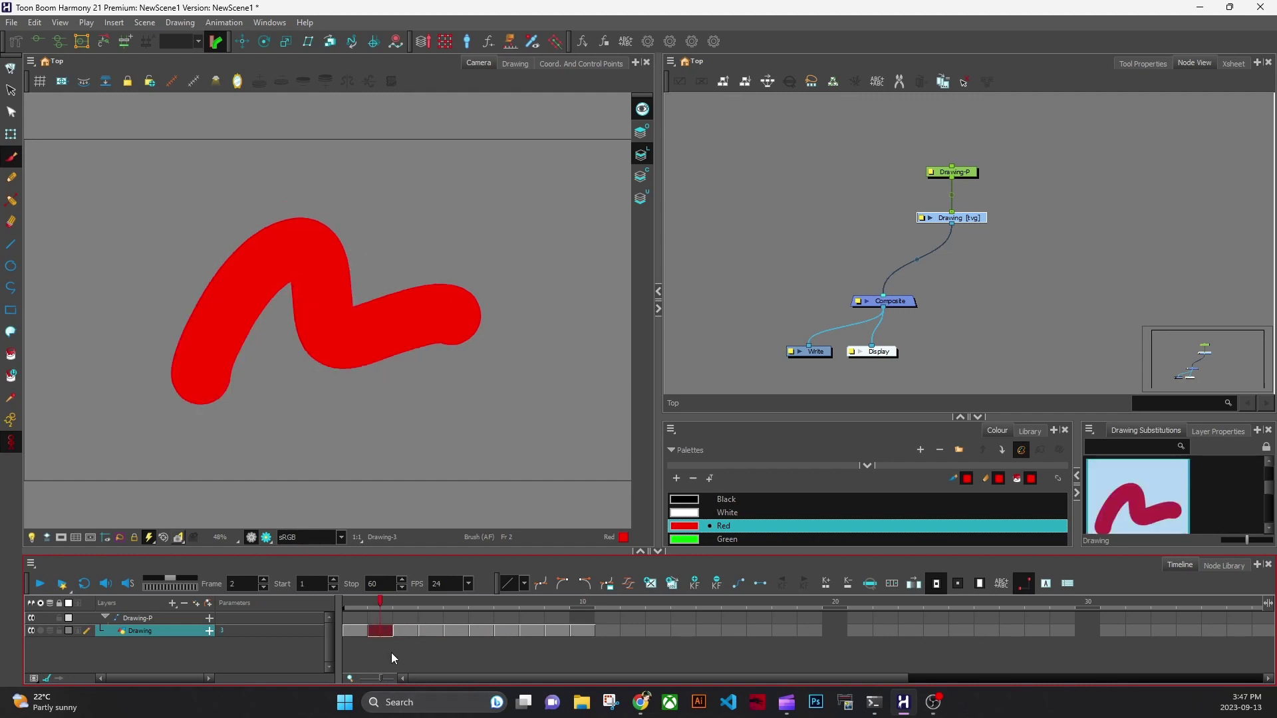
pyautogui.moveTo(435, 636); pyautogui.dragTo(488, 637)
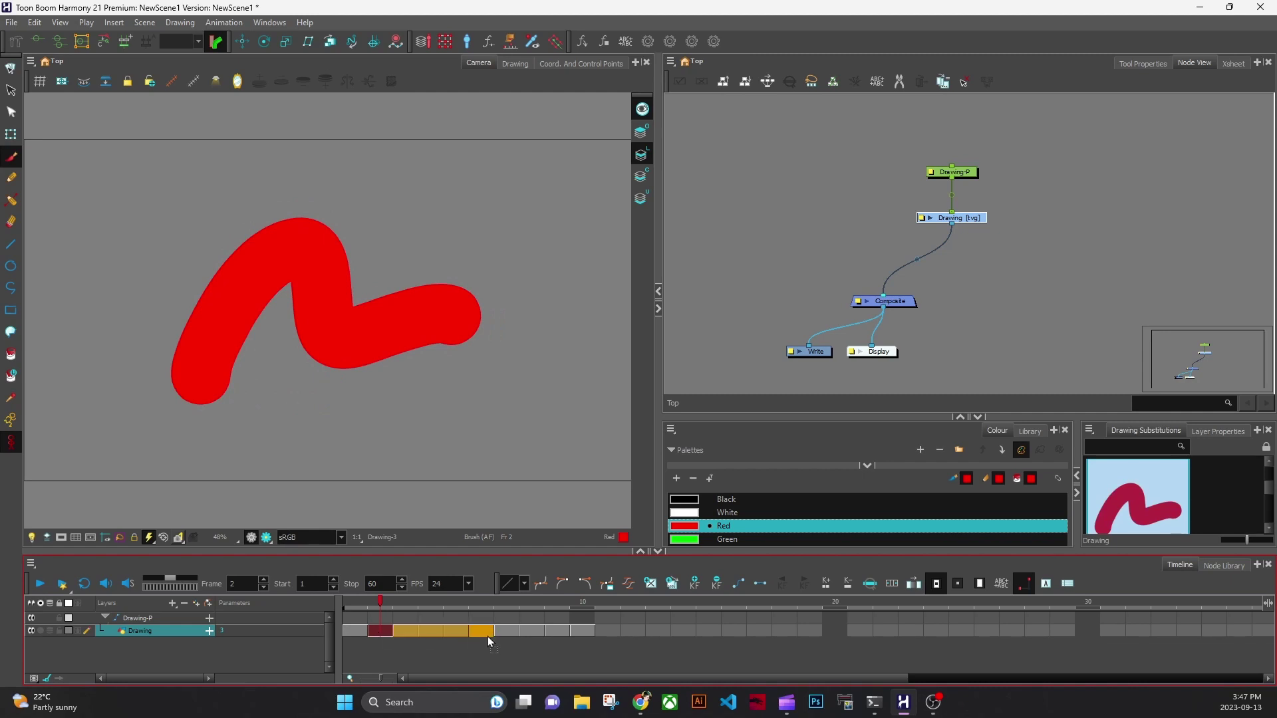
pyautogui.click(487, 634)
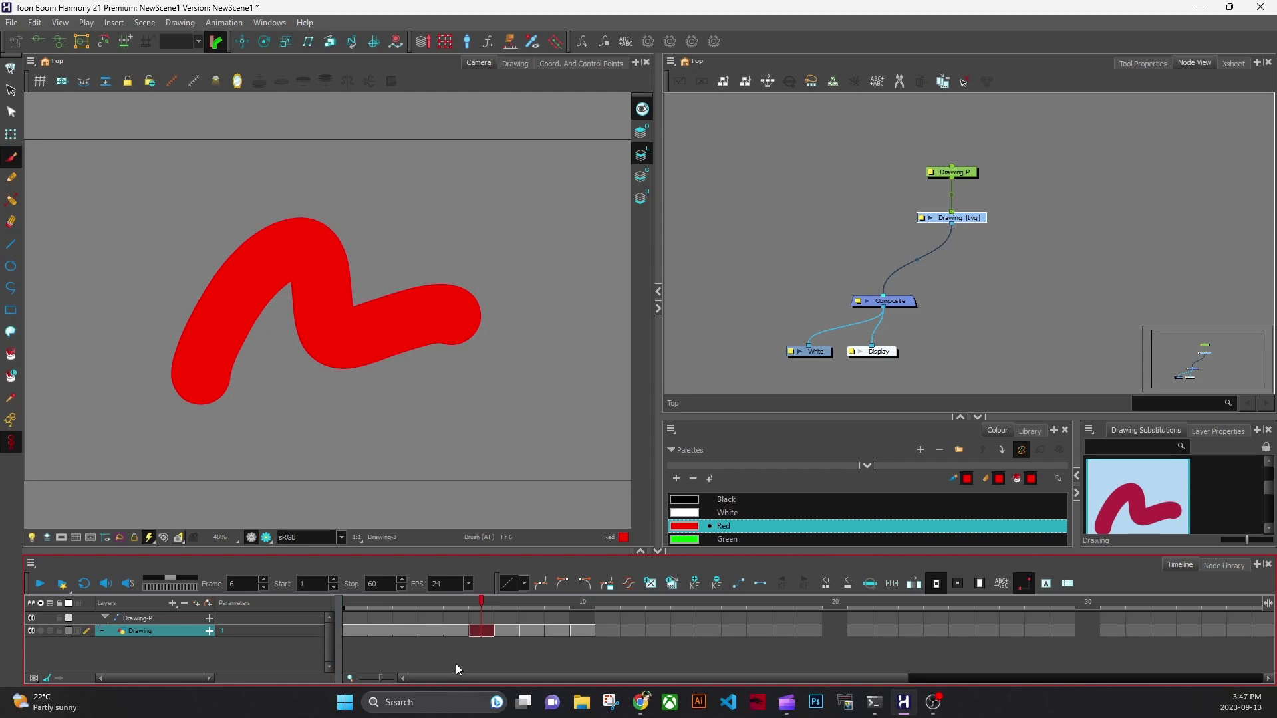
pyautogui.hotkey('ctrl', 'z')
pyautogui.click(386, 633)
pyautogui.click(486, 636)
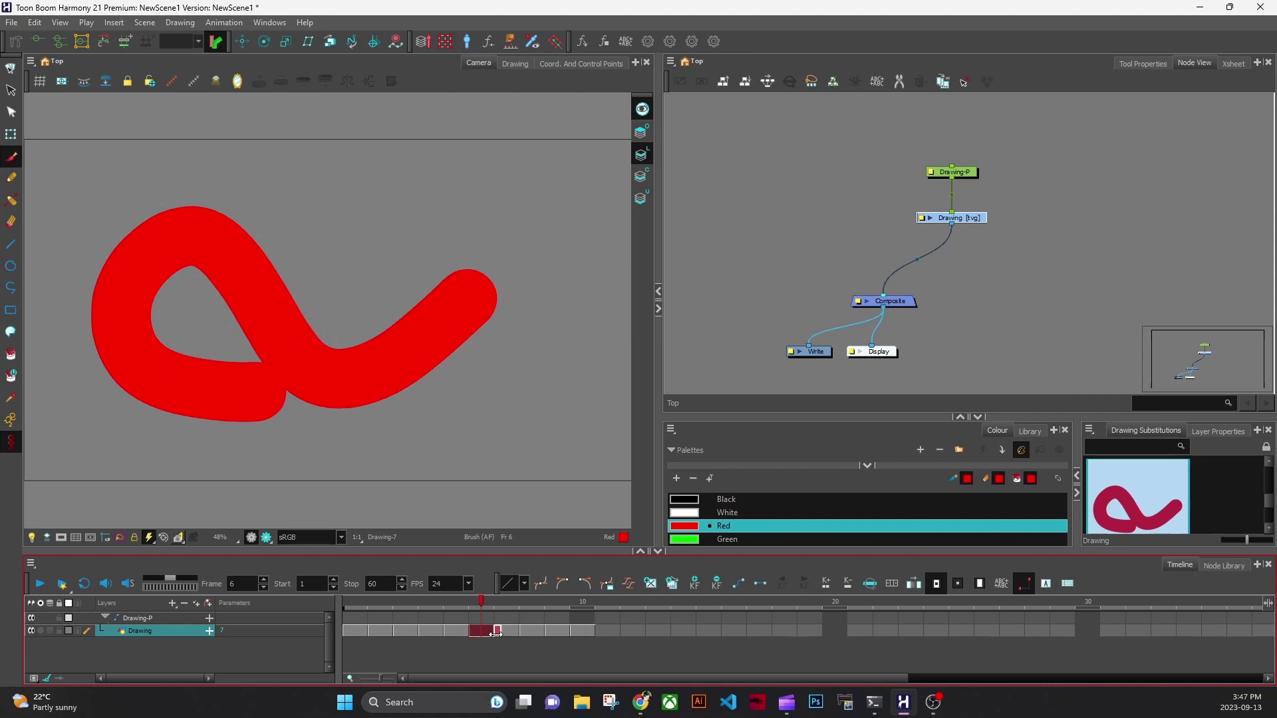
pyautogui.moveTo(576, 633); pyautogui.dragTo(577, 634)
pyautogui.hotkey('ctrl', 'z')
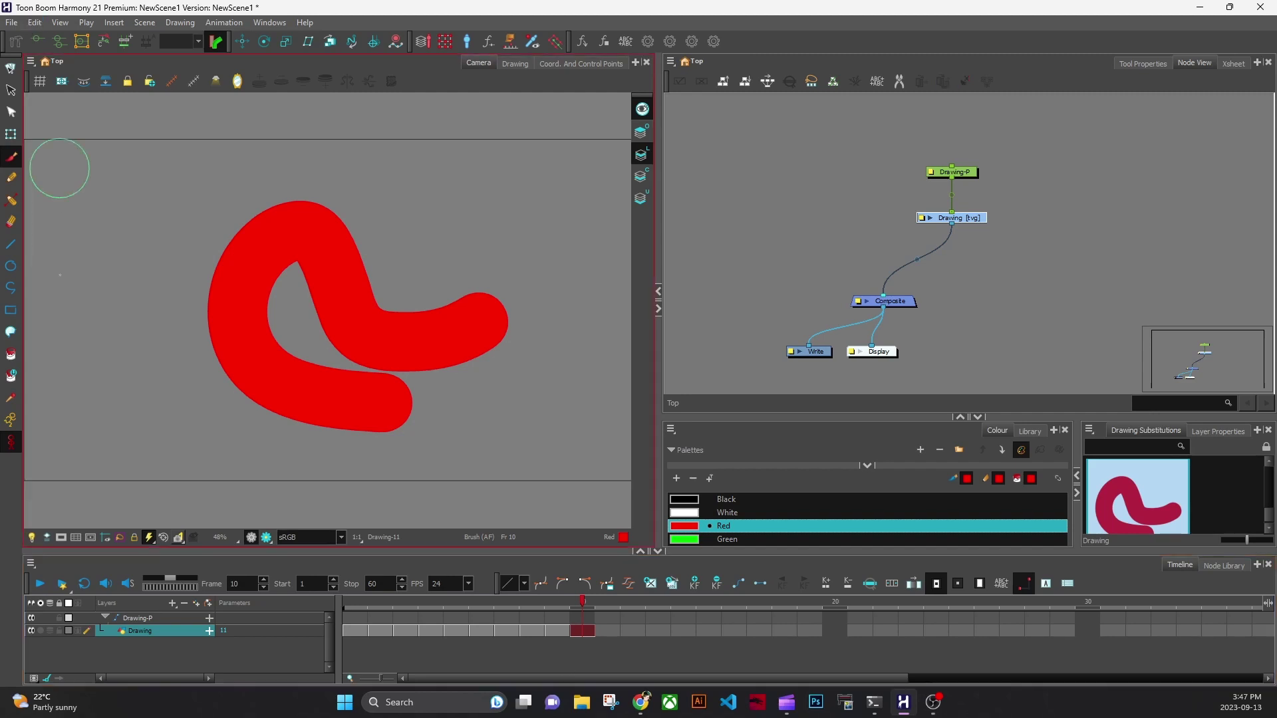
# Step: Turn off Overwrite Exposures and Keyframes During Drag and Drop, and move the Drawing layer's frame 2 exposure onto frame 6
pyautogui.click(33, 21)
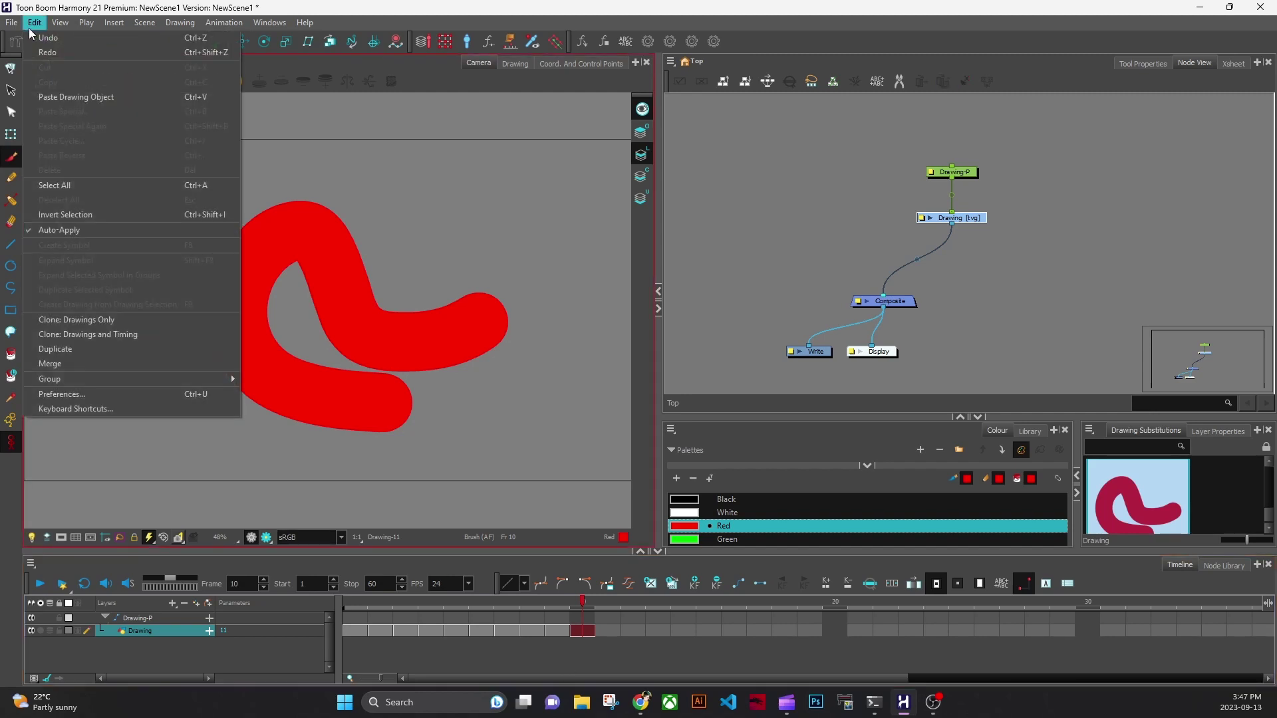
pyautogui.click(91, 396)
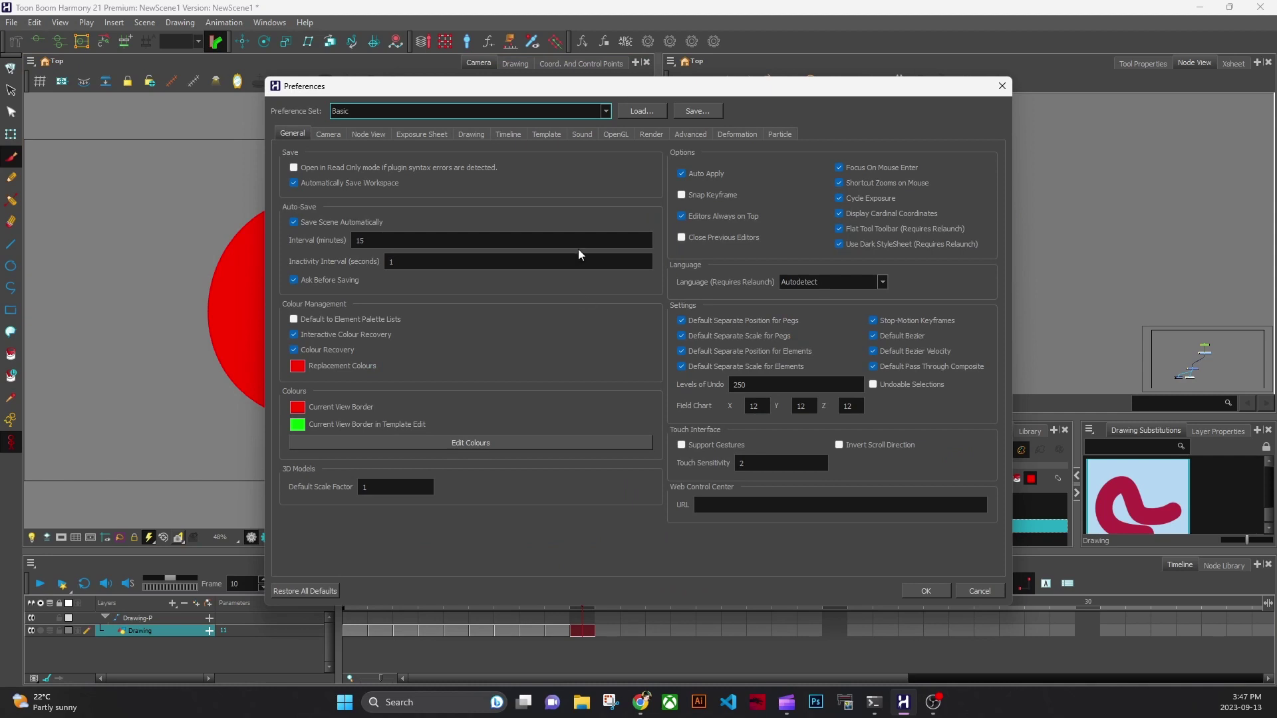
pyautogui.click(509, 133)
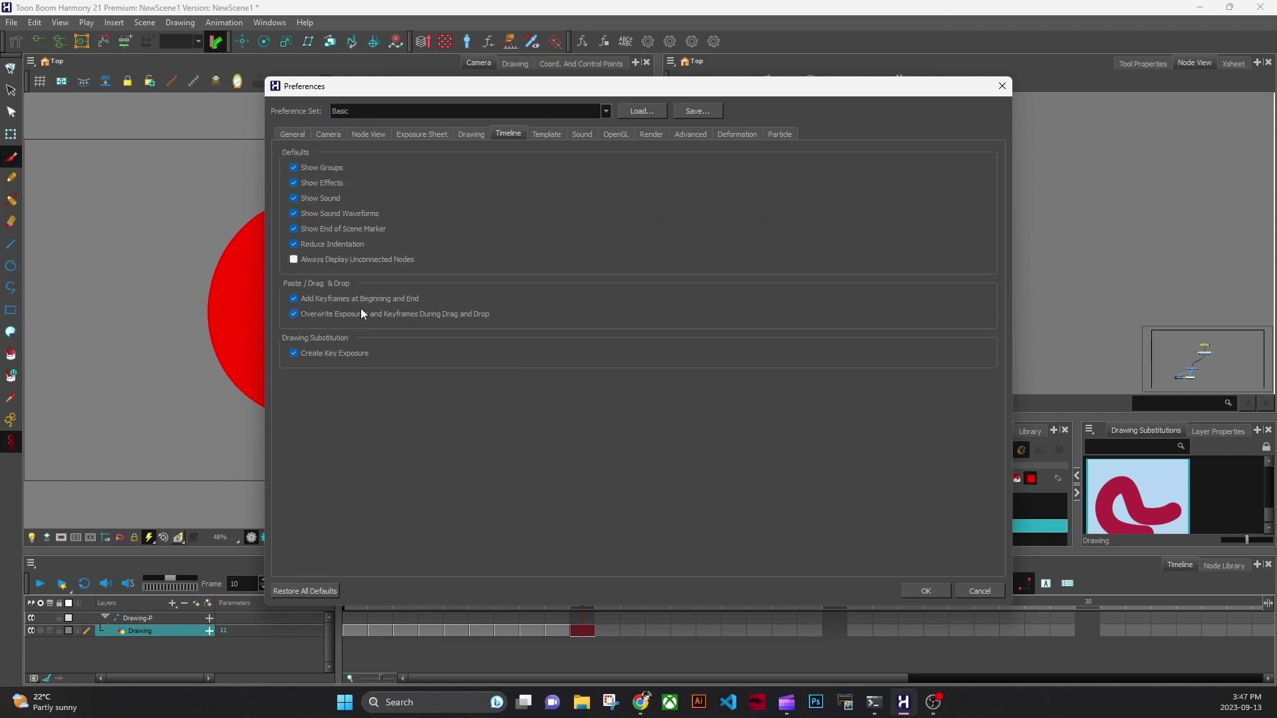
pyautogui.click(427, 317)
pyautogui.click(932, 593)
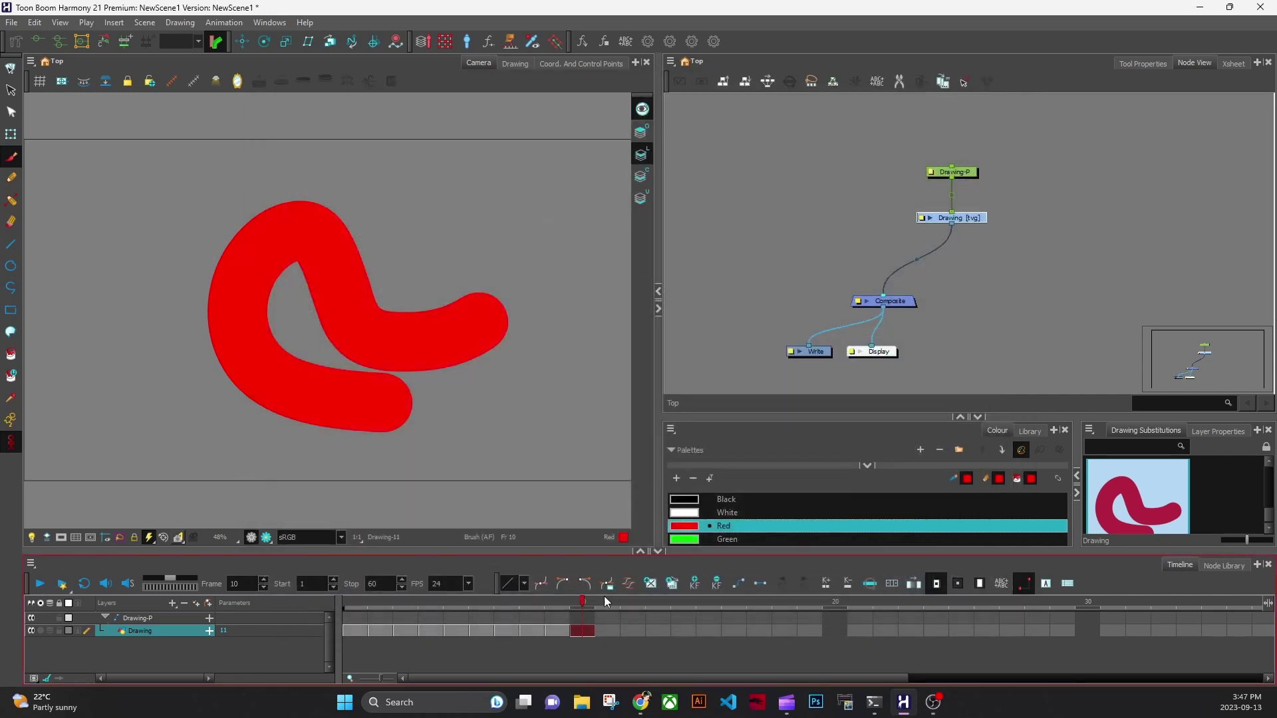
pyautogui.click(383, 632)
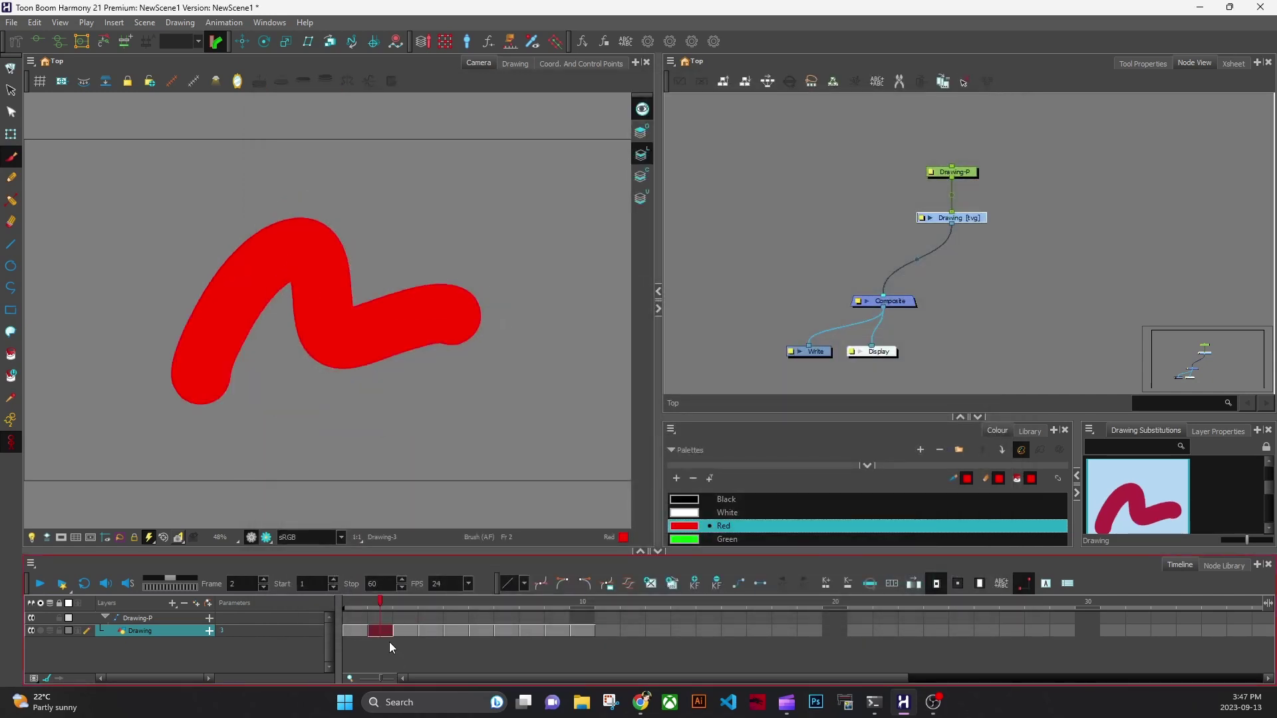
pyautogui.moveTo(383, 632)
pyautogui.mouseDown()
pyautogui.moveTo(497, 638)
pyautogui.moveTo(483, 640)
pyautogui.mouseUp()
# Step: Turn Overwrite Exposures and Keyframes During Drag and Drop back on in the Timeline preferences
pyautogui.click(34, 22)
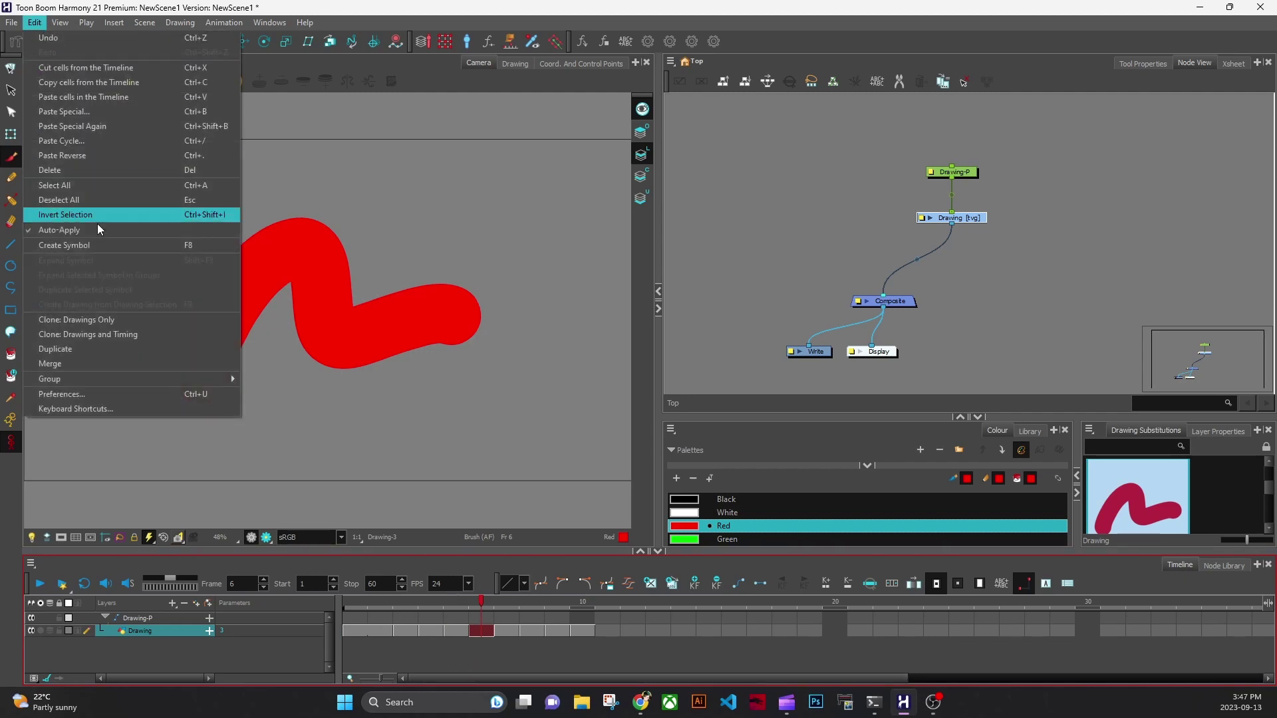
pyautogui.click(82, 397)
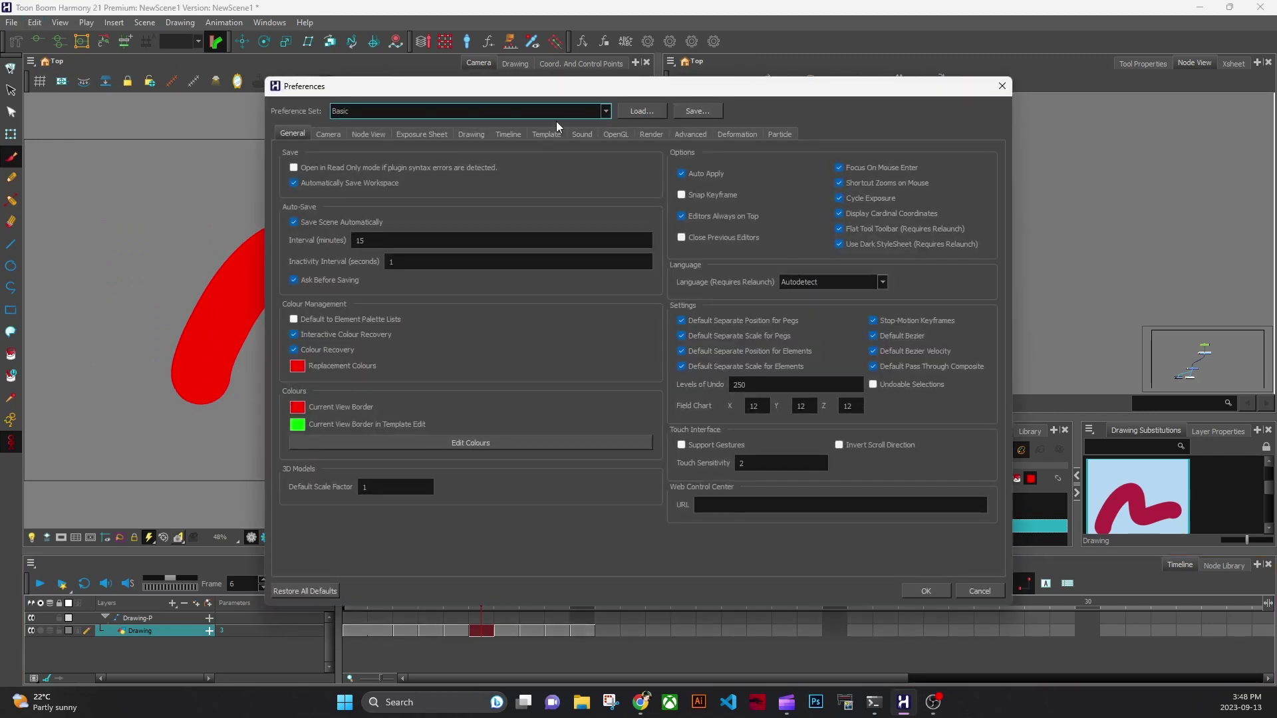
pyautogui.click(509, 133)
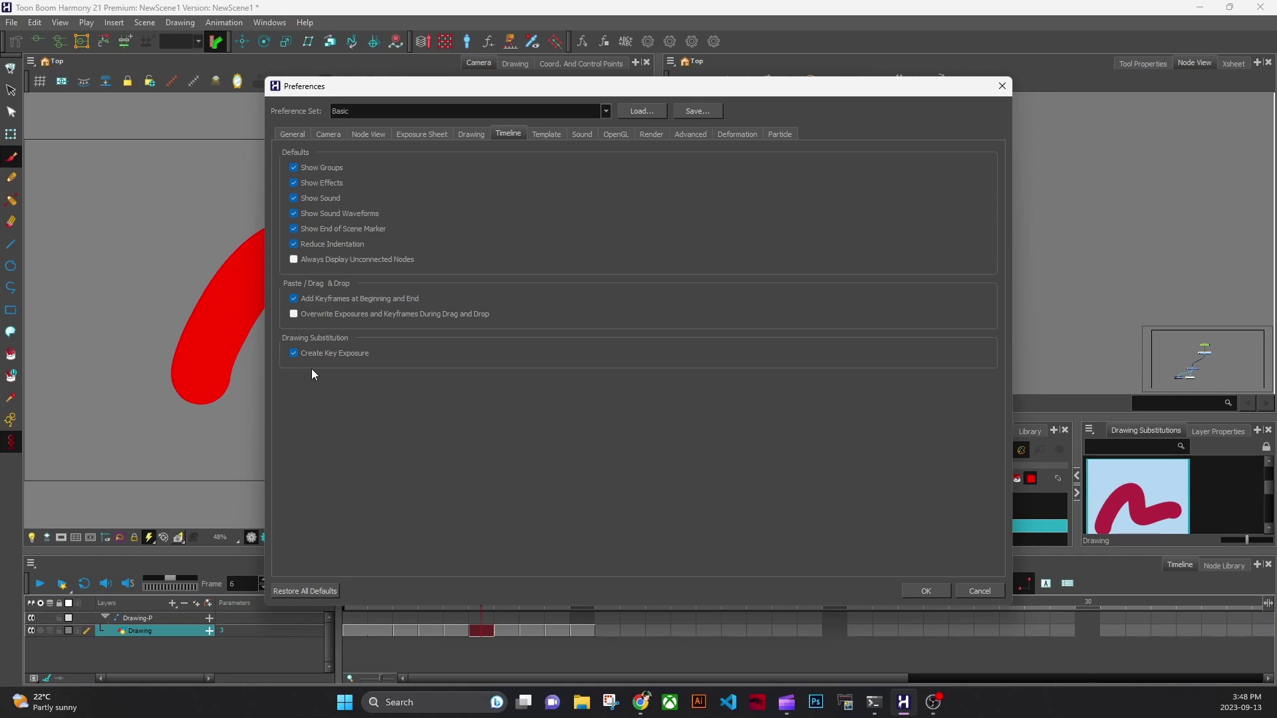
pyautogui.click(322, 306)
pyautogui.press('Return')
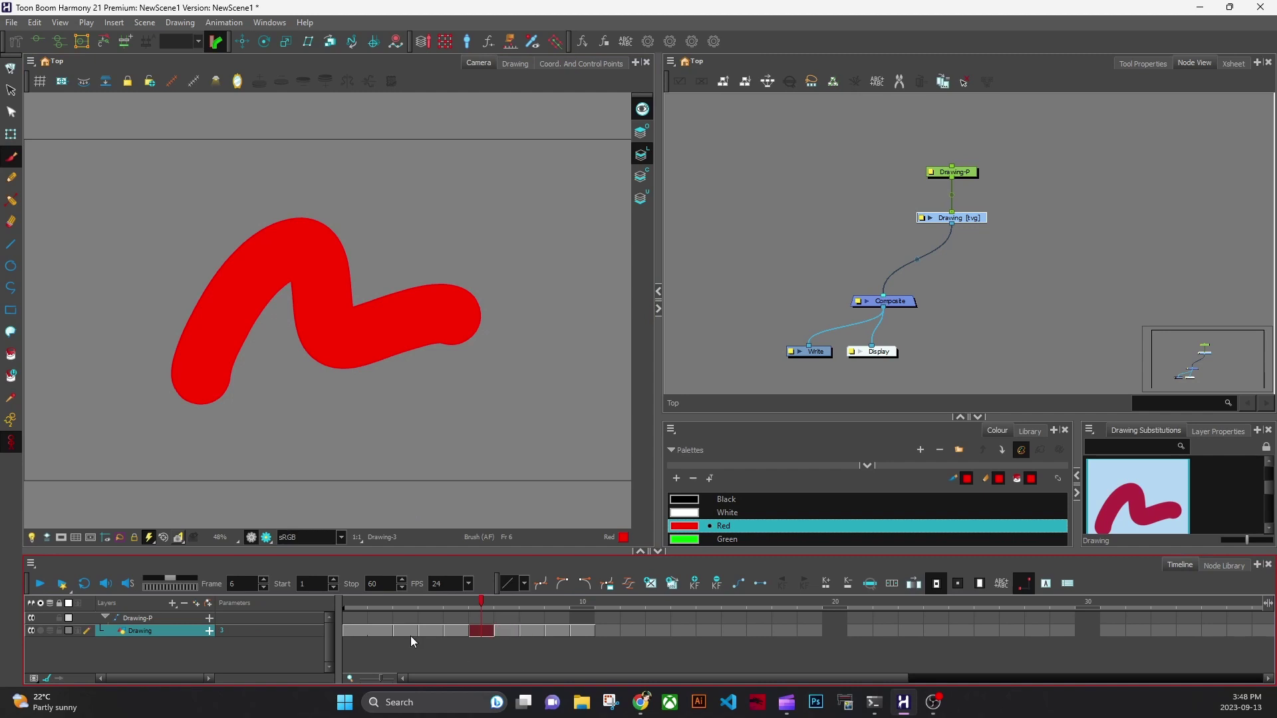
# Step: Reopen the preferences and examine the OpenGL settings, including texture sizes, antialiasing, effects and rendering caching
pyautogui.click(35, 22)
pyautogui.click(95, 399)
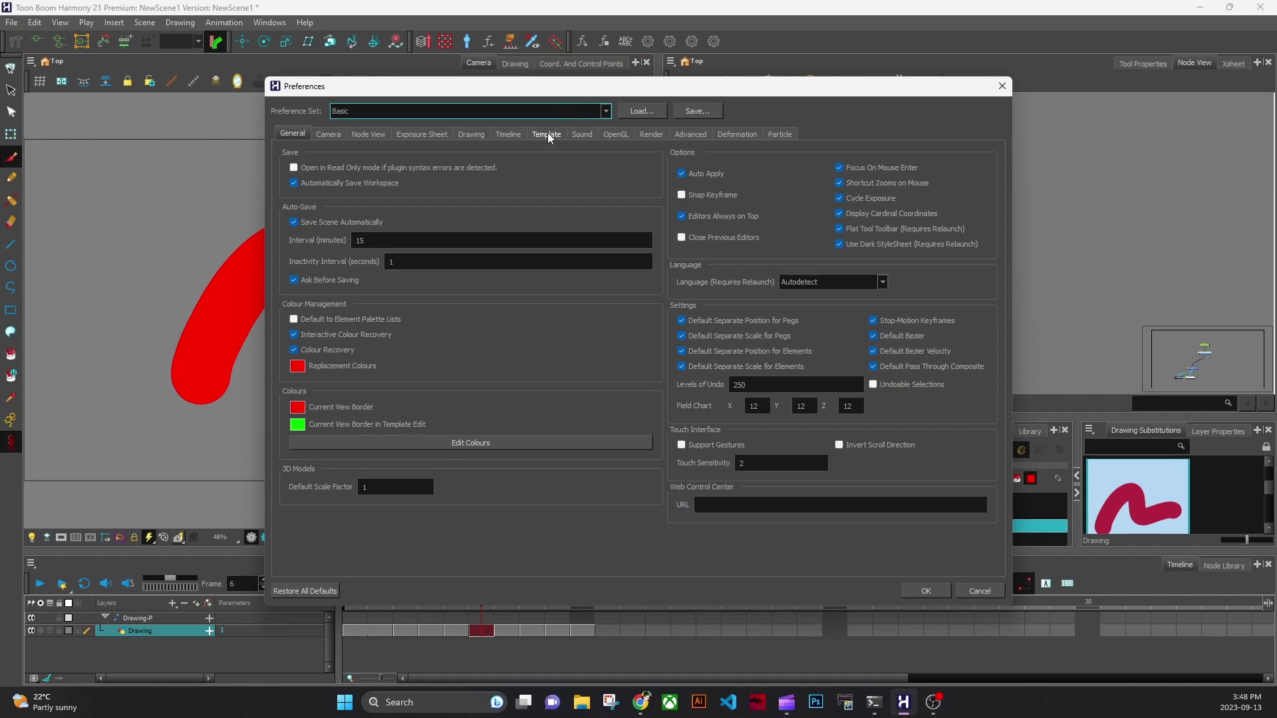
pyautogui.click(548, 134)
pyautogui.click(524, 135)
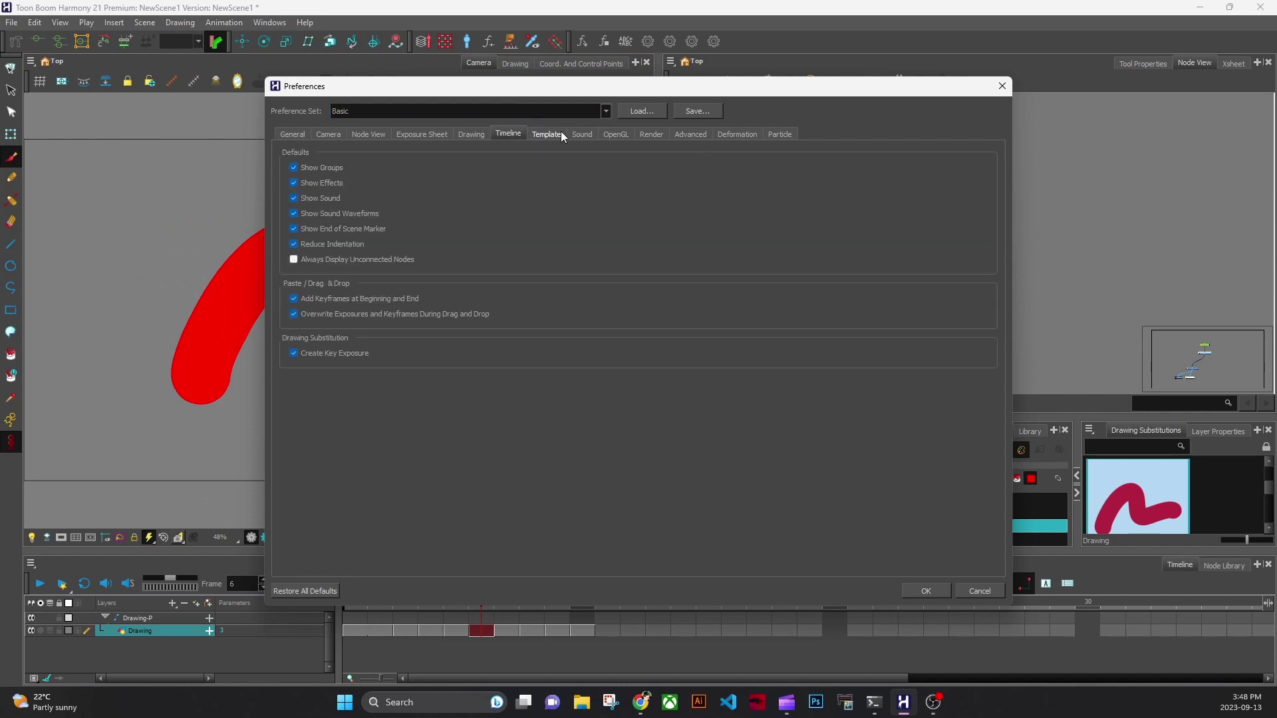
pyautogui.click(616, 134)
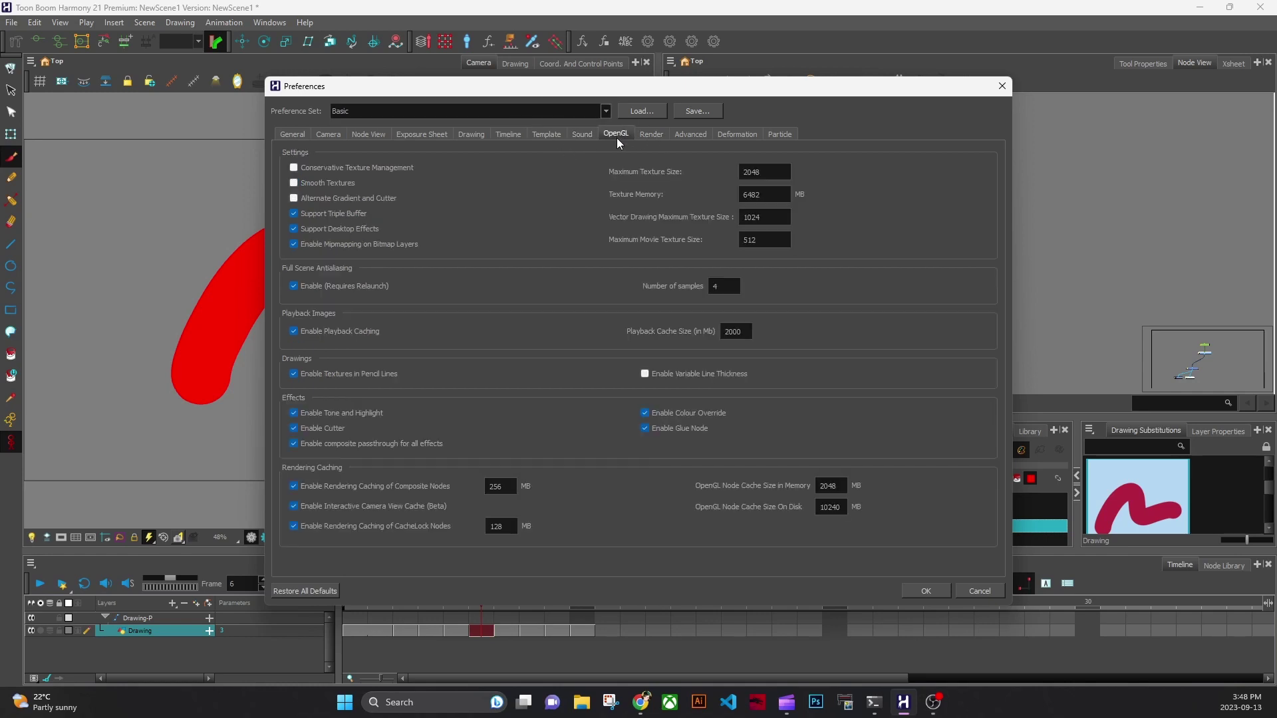
pyautogui.moveTo(759, 86); pyautogui.dragTo(1022, 111)
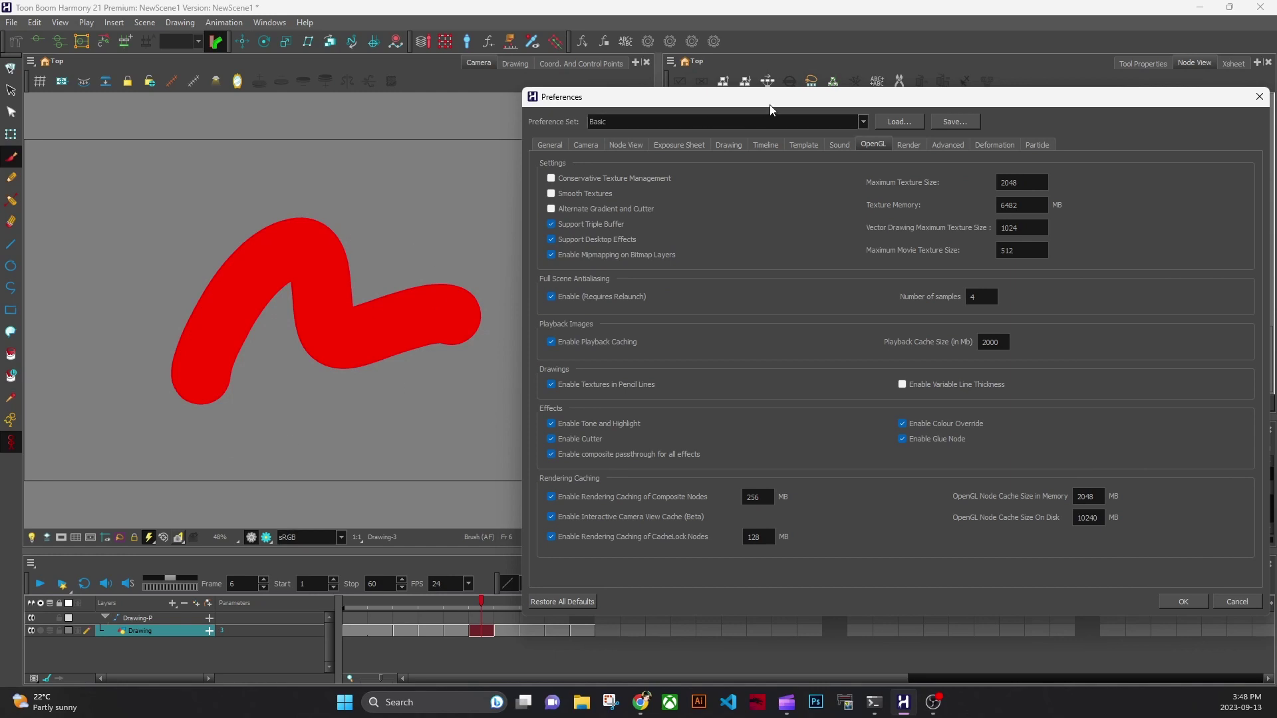
pyautogui.moveTo(778, 103); pyautogui.dragTo(503, 80)
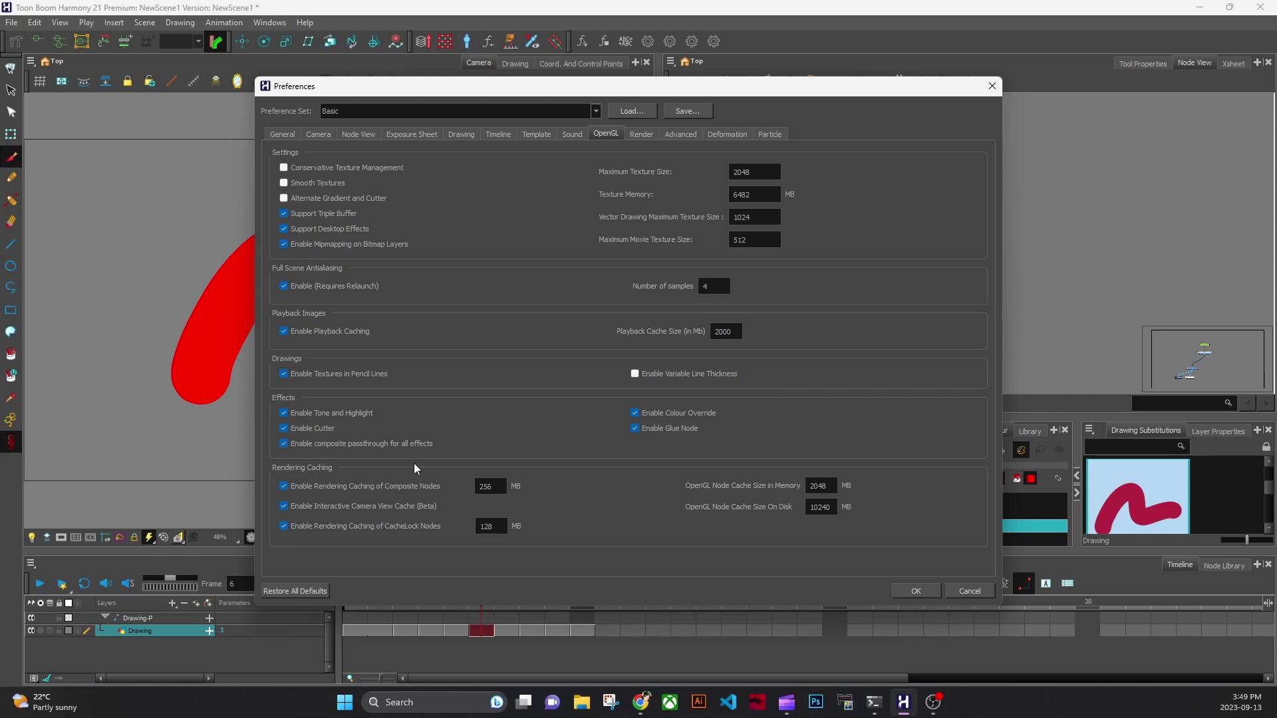
pyautogui.moveTo(638, 89); pyautogui.dragTo(918, 106)
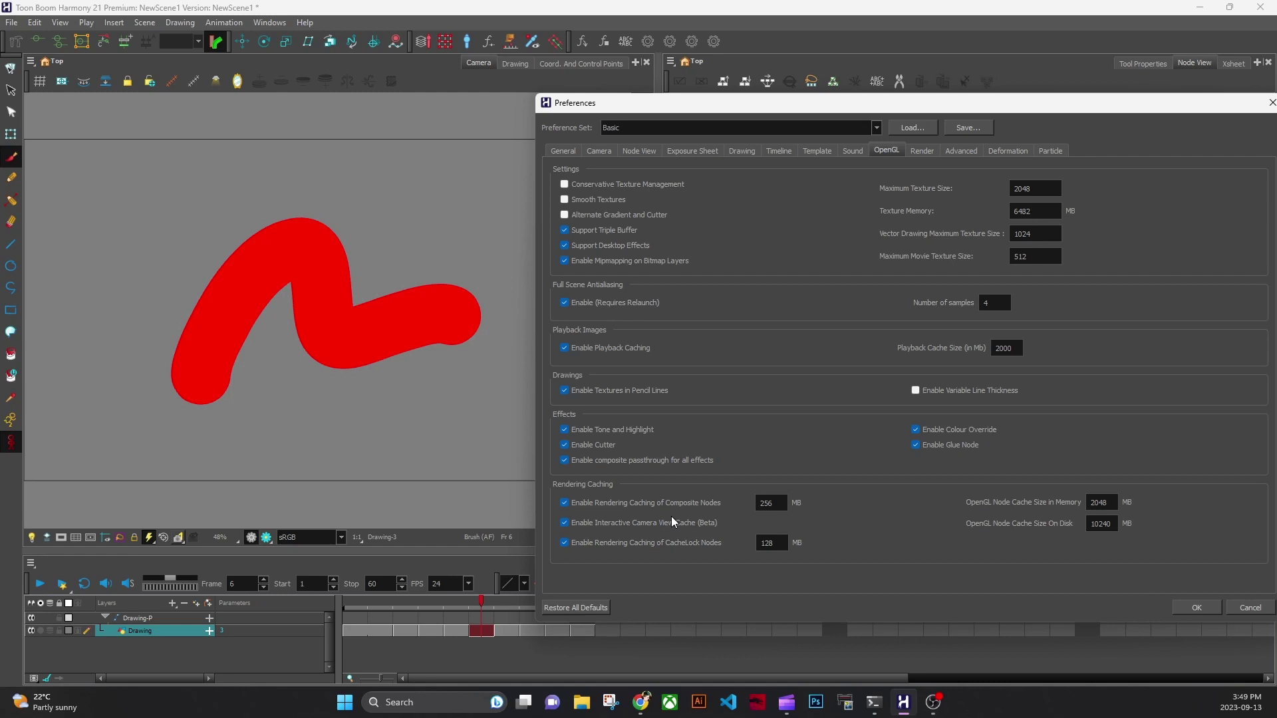
pyautogui.moveTo(860, 108); pyautogui.dragTo(604, 82)
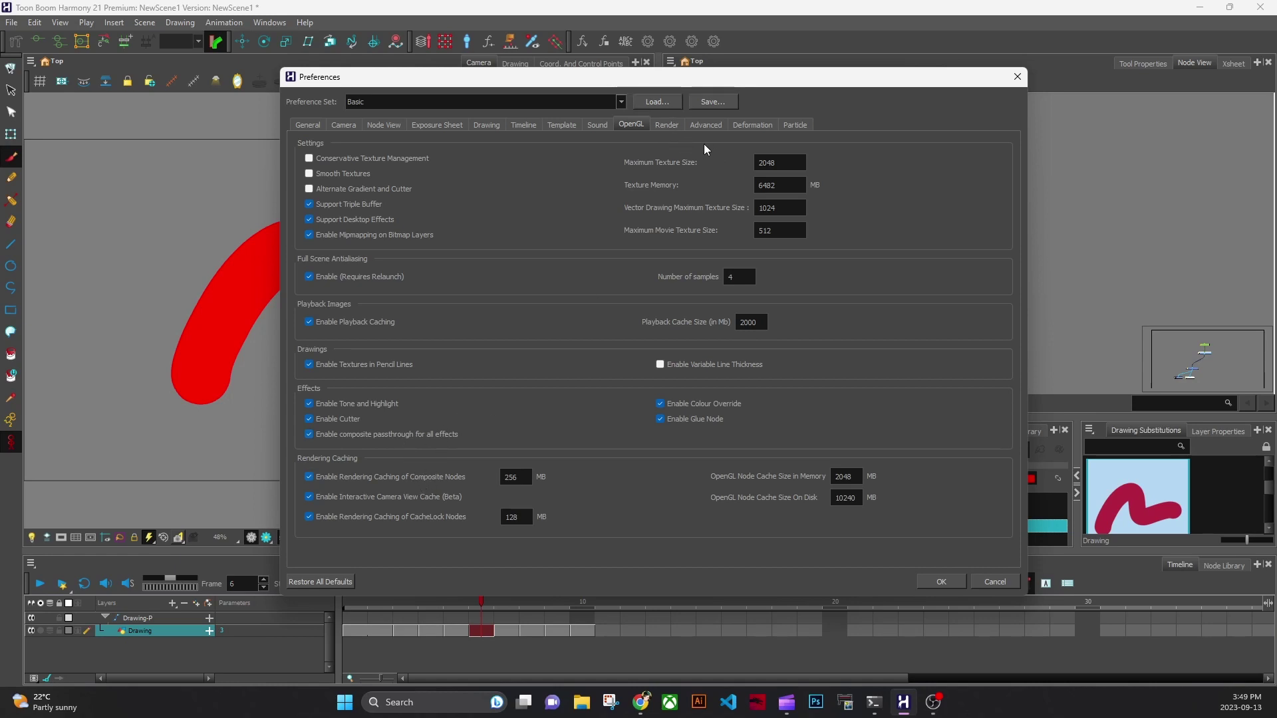
# Step: Examine the Advanced preferences, from Support Overlay and Underlay Arts down to the keyframe and logging options
pyautogui.click(707, 125)
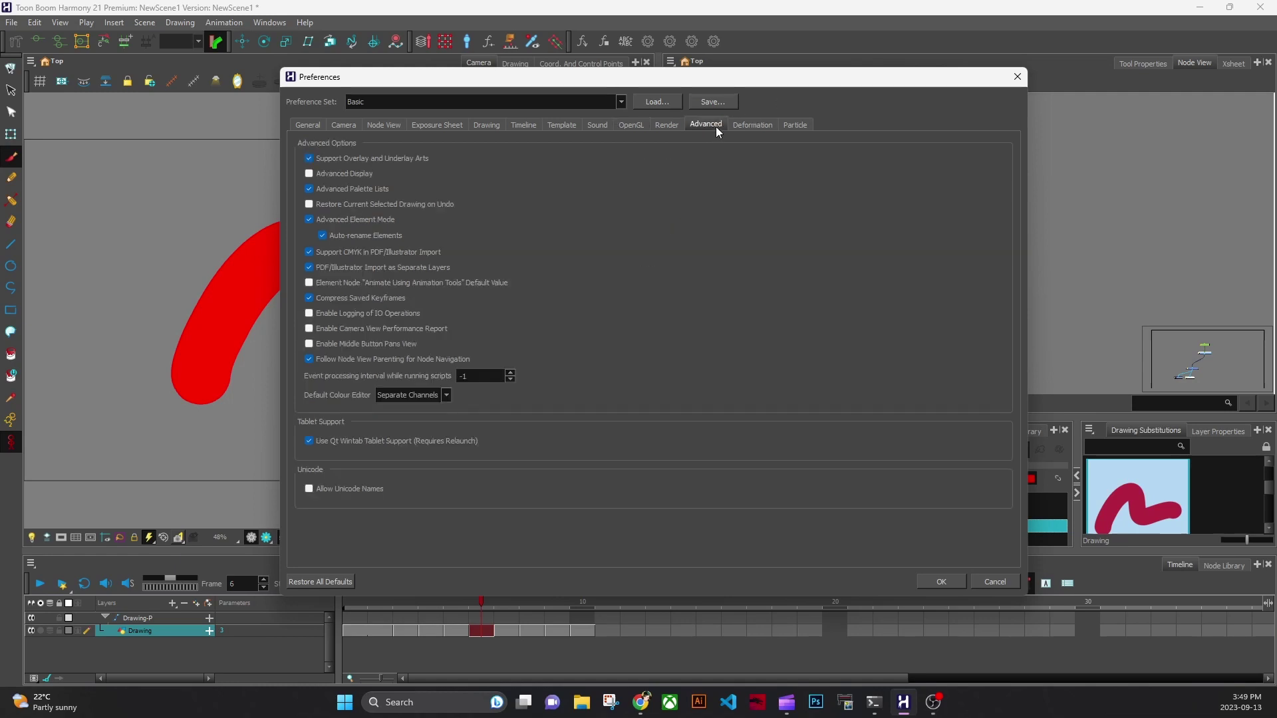
pyautogui.moveTo(795, 86); pyautogui.dragTo(832, 384)
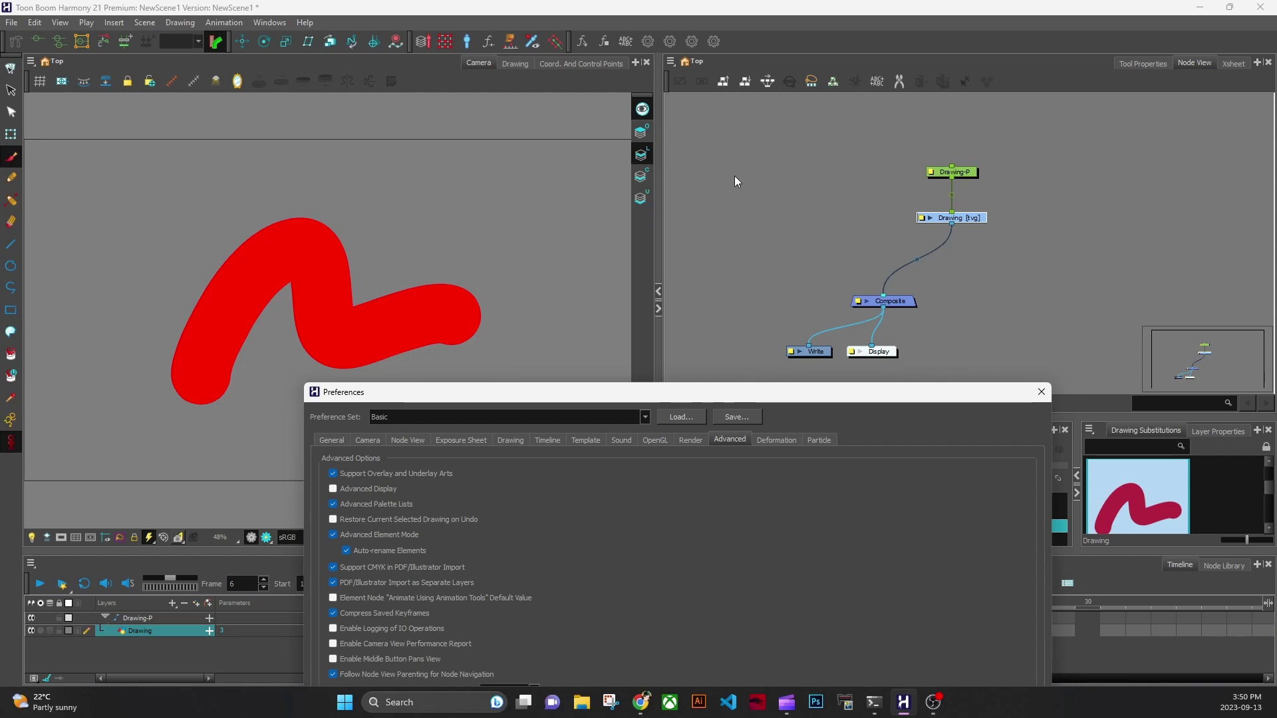
pyautogui.moveTo(706, 393); pyautogui.dragTo(811, 173)
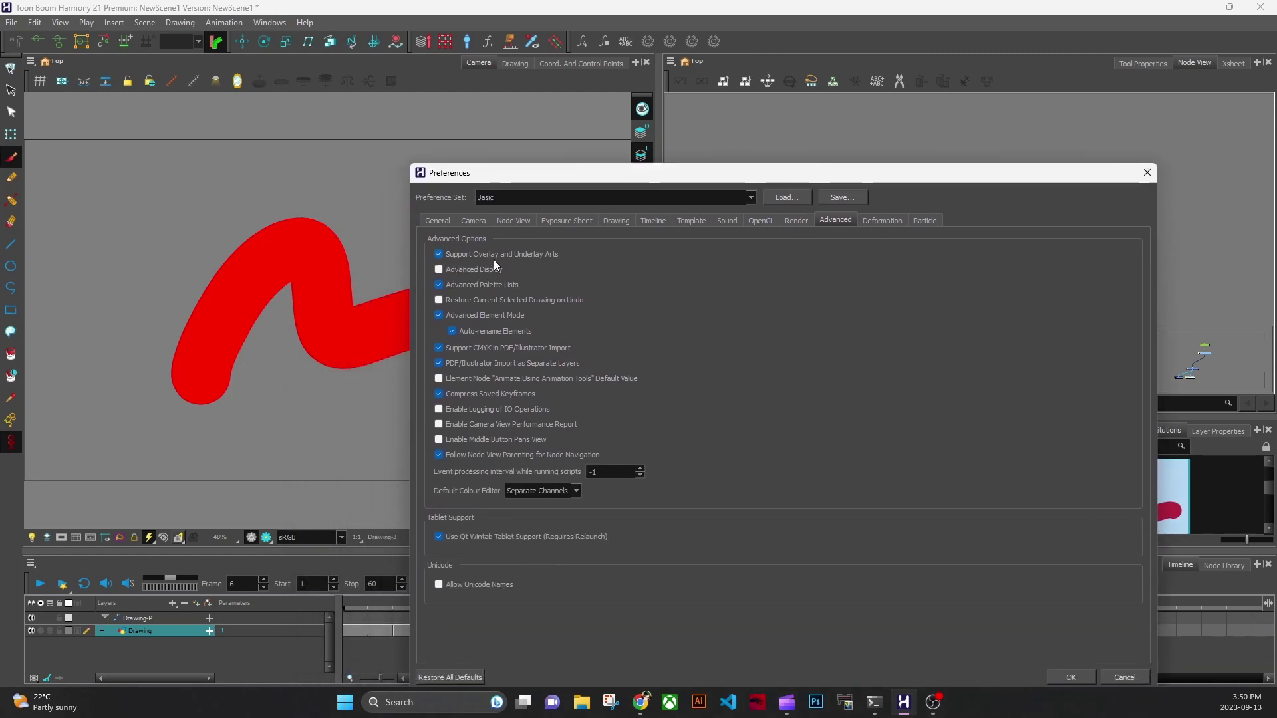
pyautogui.moveTo(727, 172)
pyautogui.mouseDown()
pyautogui.moveTo(699, 218)
pyautogui.moveTo(702, 250)
pyautogui.moveTo(700, 143)
pyautogui.mouseUp()
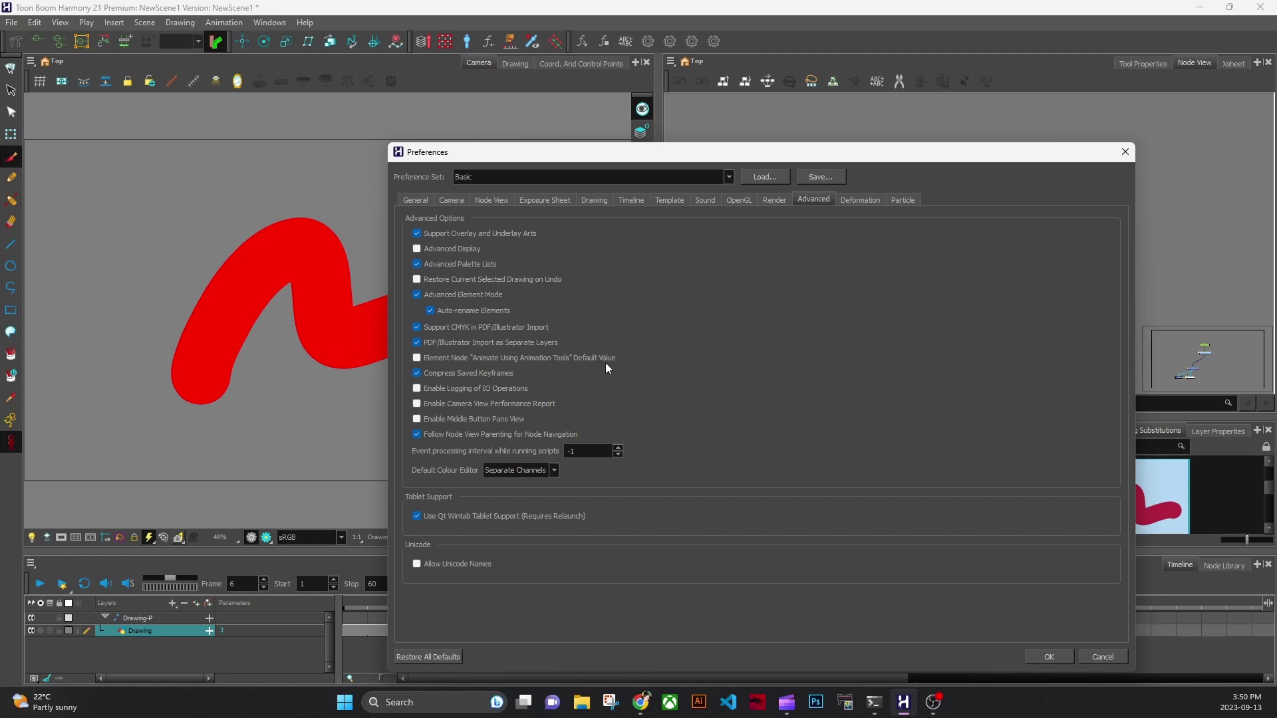
pyautogui.moveTo(499, 387)
# Step: Close the preferences, examine the options in the Set Properties for Many Layers dialog, and cancel it
pyautogui.moveTo(1028, 156); pyautogui.dragTo(673, 197)
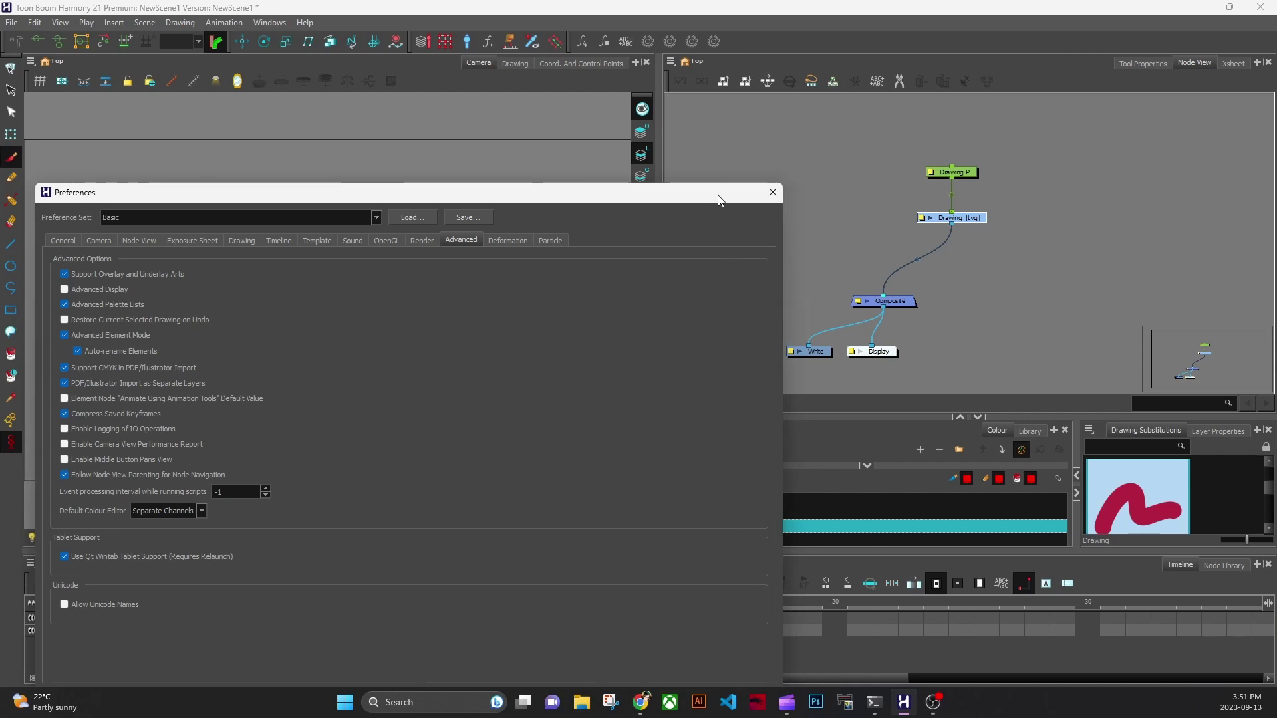
pyautogui.click(757, 592)
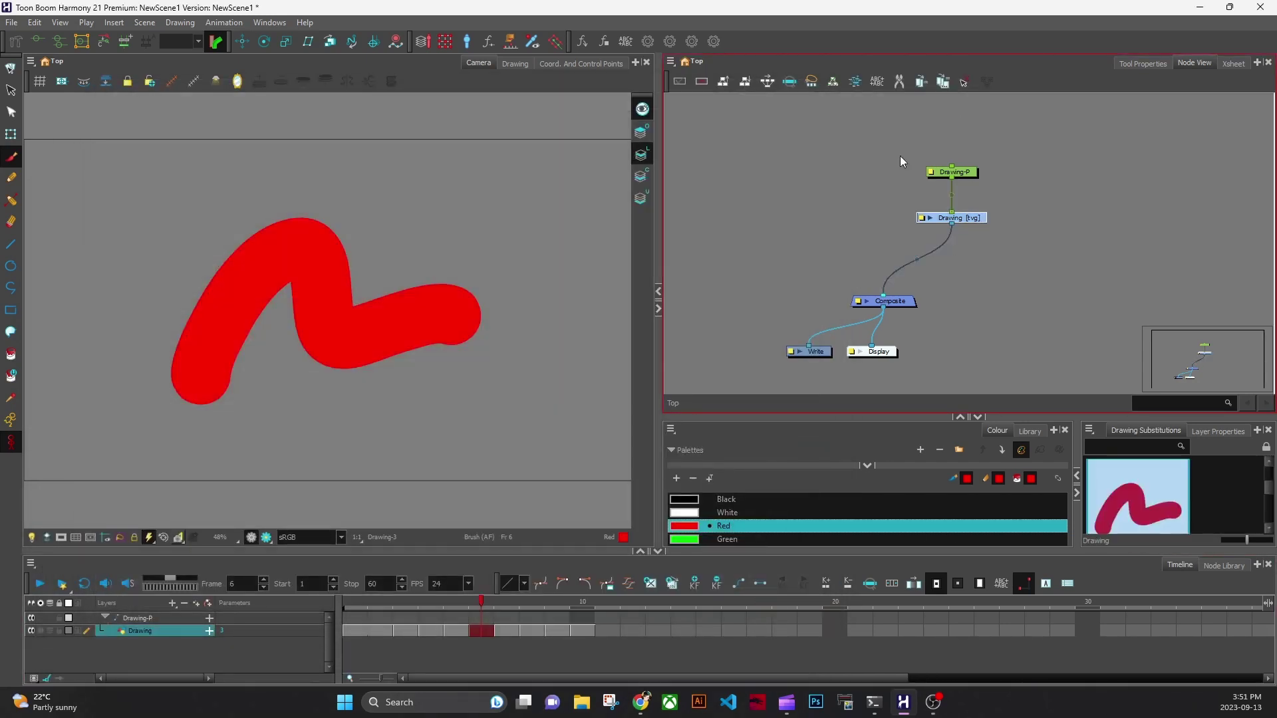
pyautogui.click(832, 83)
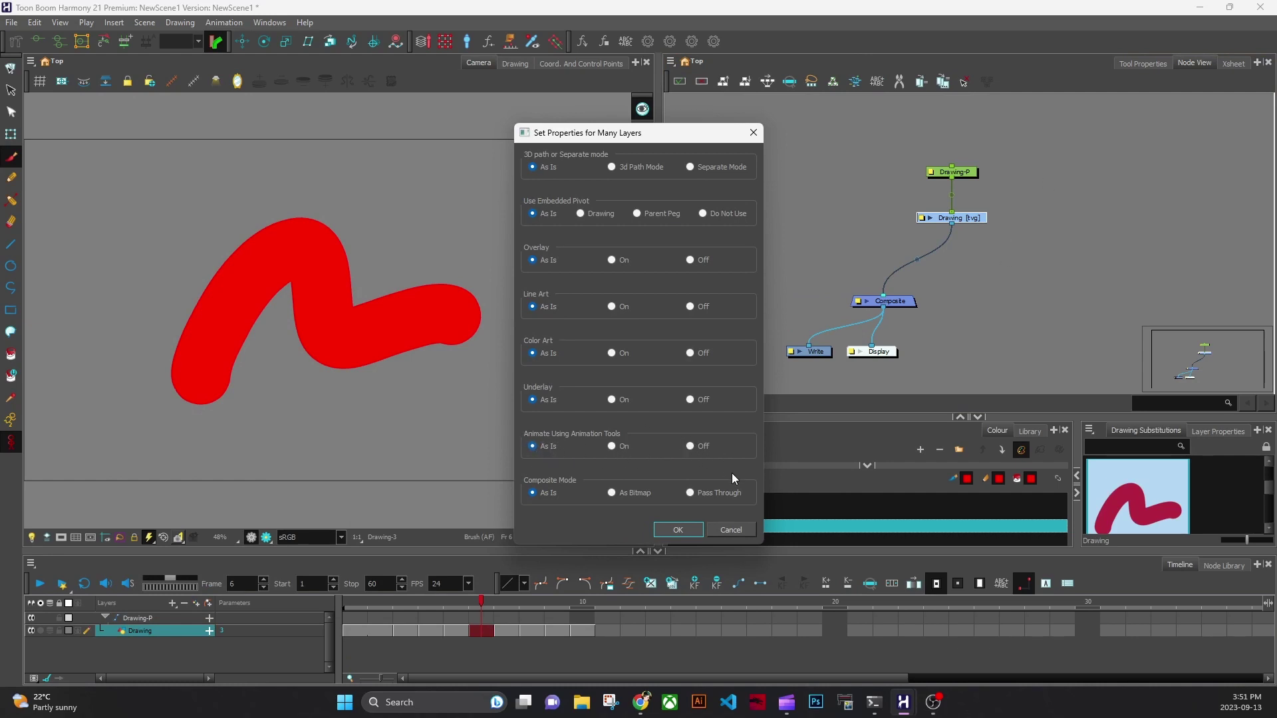
pyautogui.click(731, 529)
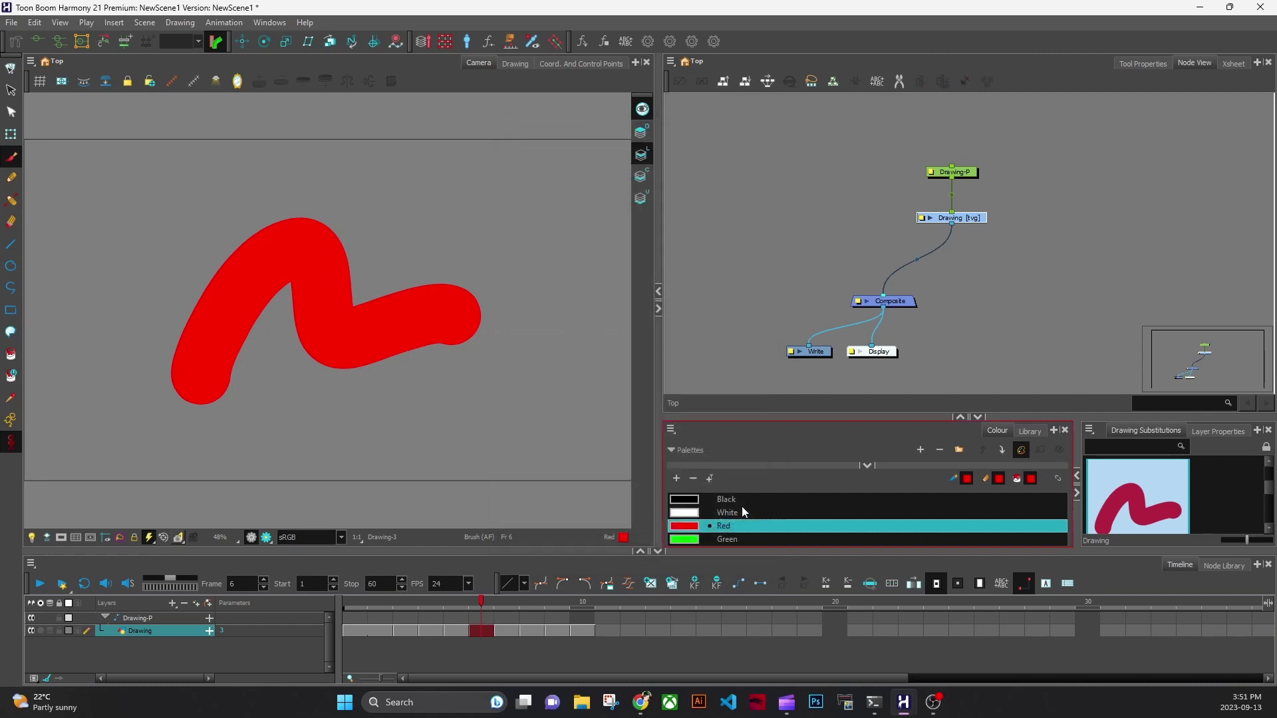
# Step: Return to the Advanced preferences, examine the node navigation, Default Colour Editor, tablet and Unicode options, and close the dialog
pyautogui.click(34, 22)
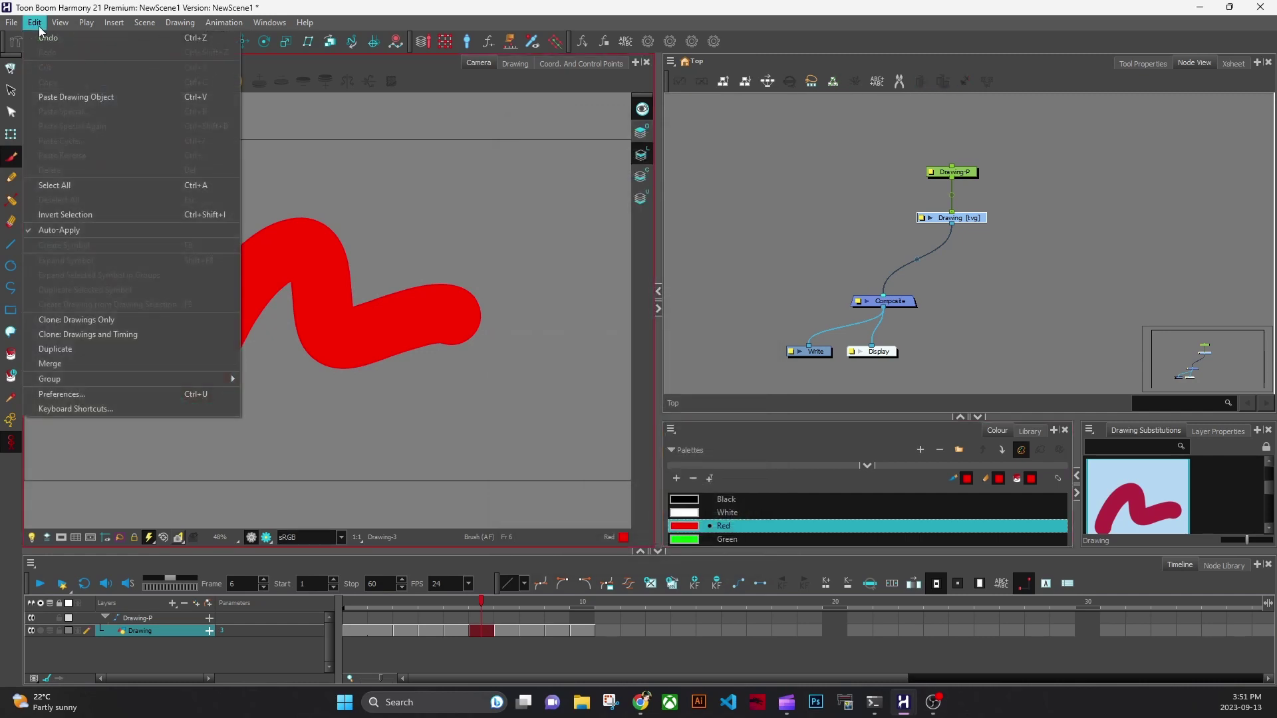
pyautogui.click(118, 394)
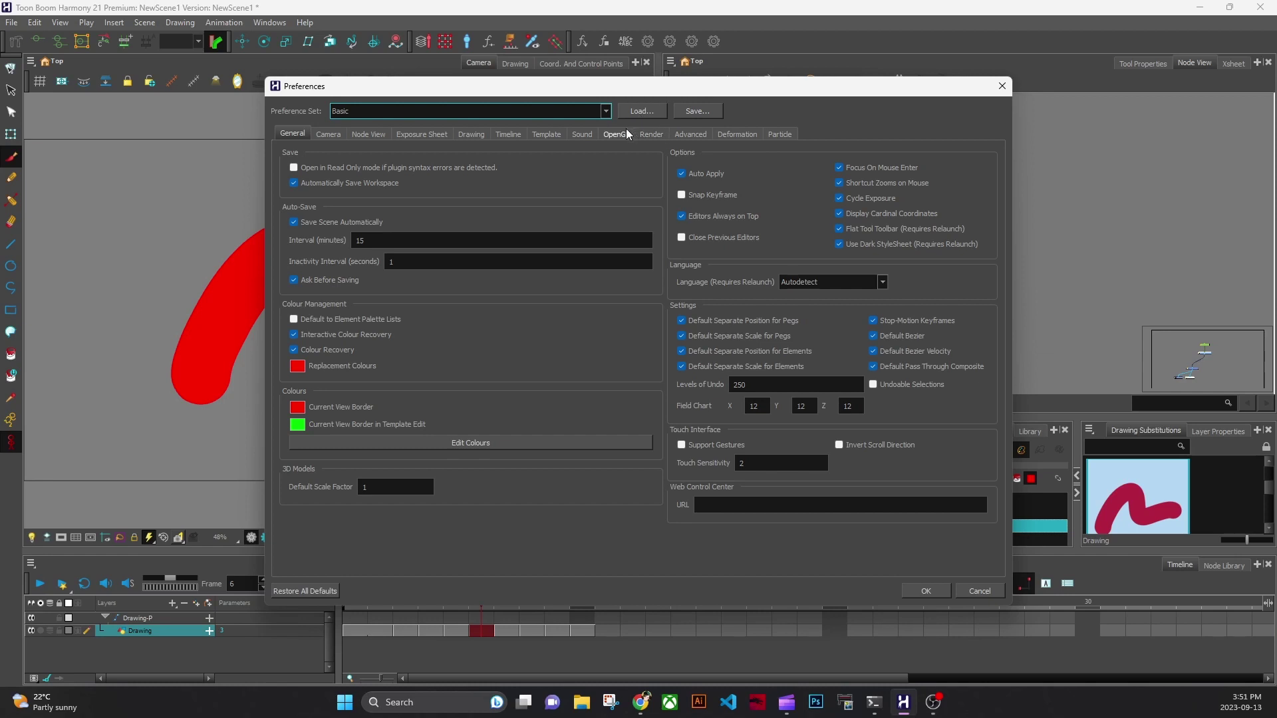
pyautogui.click(692, 132)
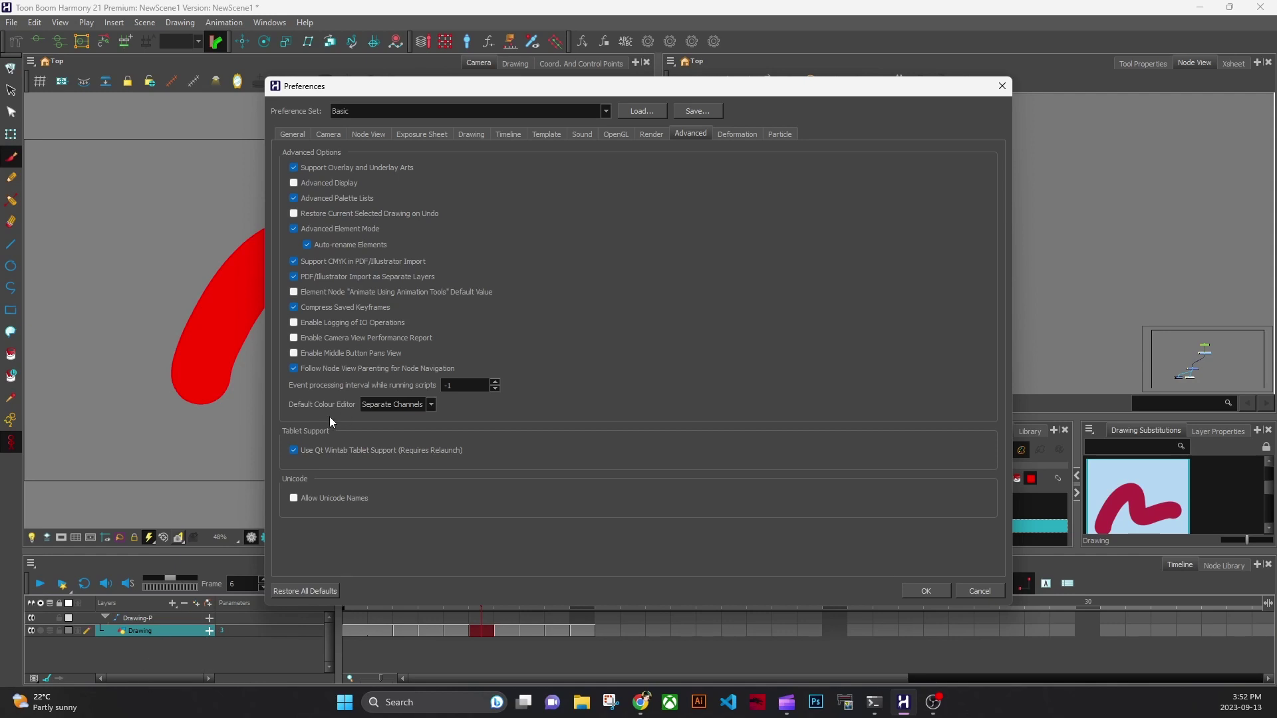
pyautogui.moveTo(361, 367)
pyautogui.click(928, 591)
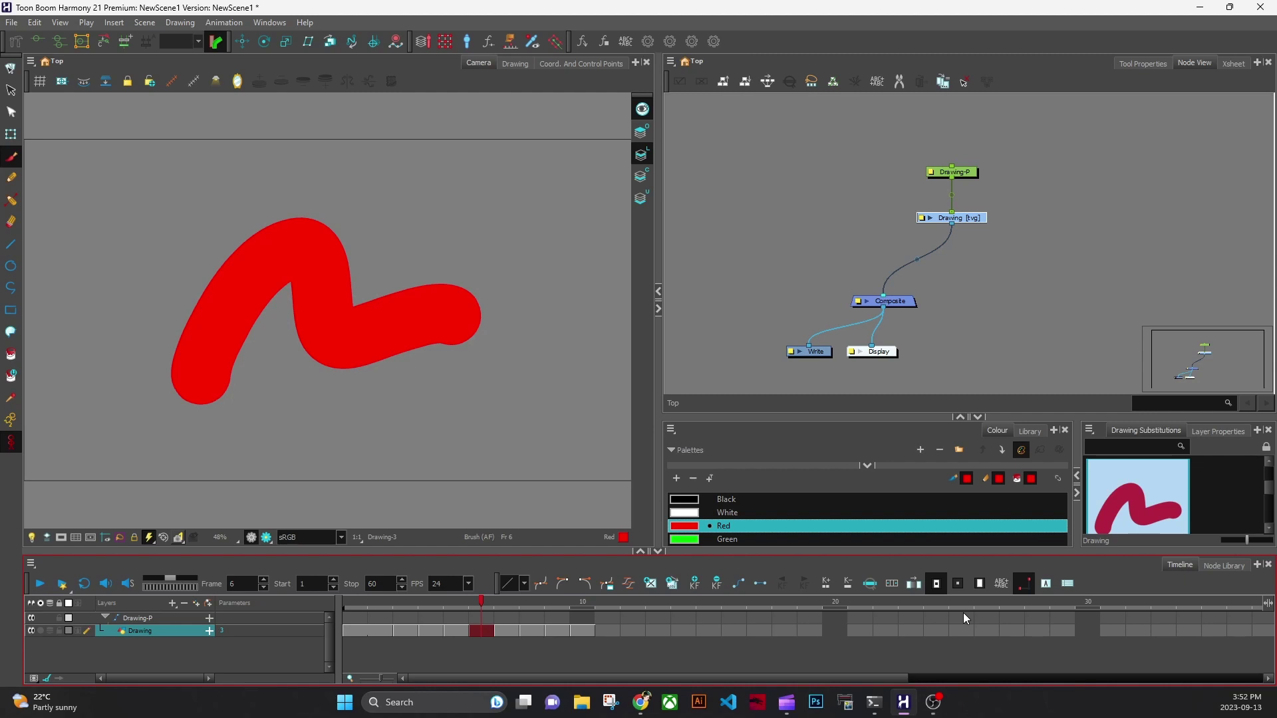
# Step: Open the White swatch in the Colour Picker, check its Multiple Wheel Mode, and close the picker
pyautogui.click(693, 516)
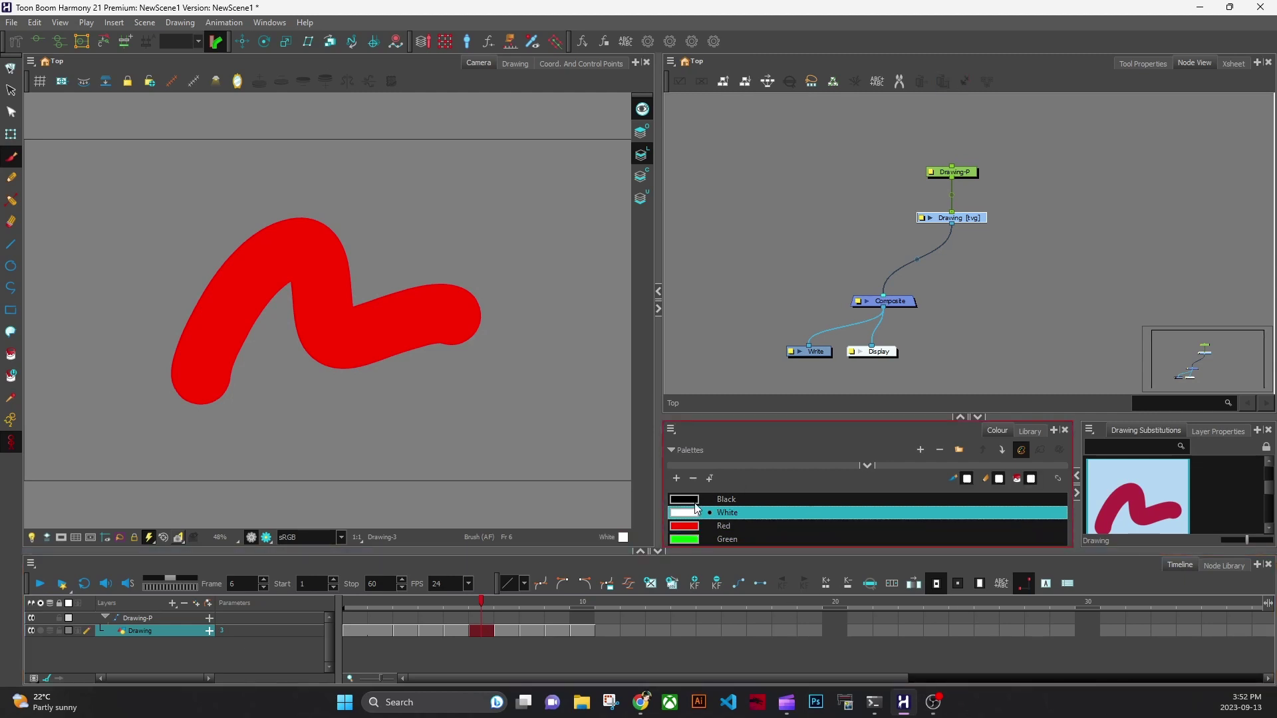
pyautogui.doubleClick(693, 523)
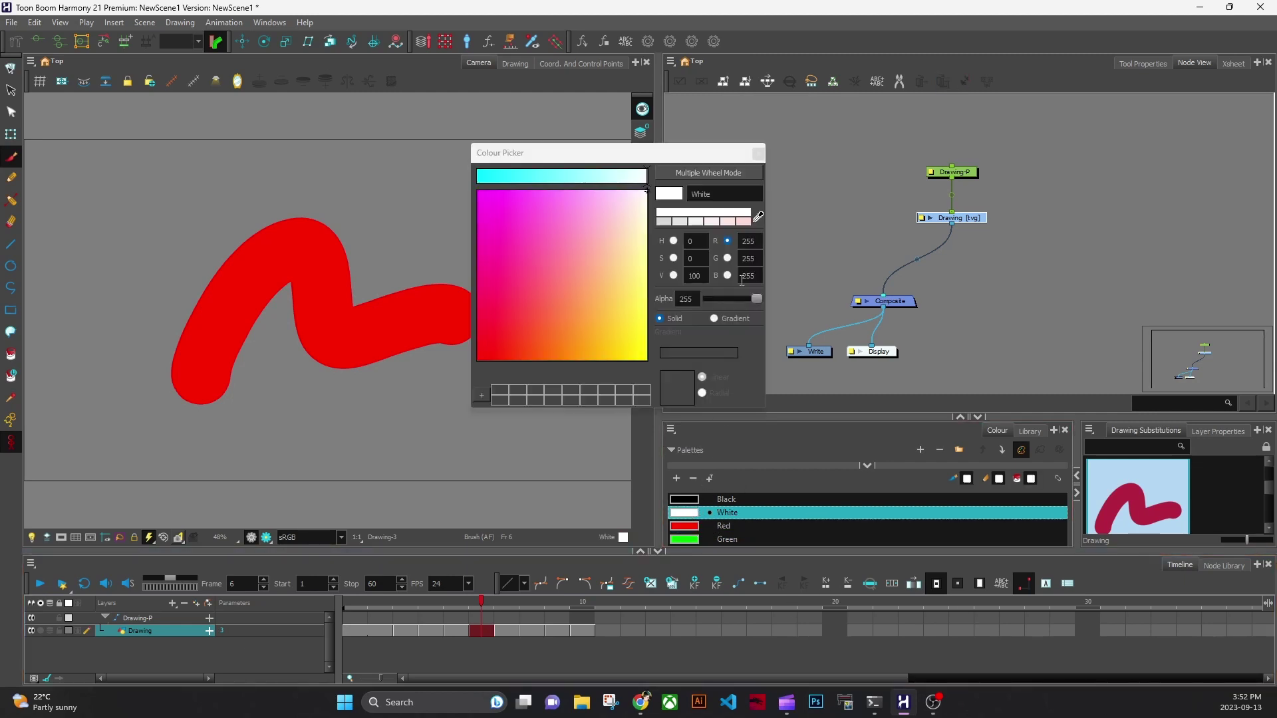
pyautogui.click(723, 173)
pyautogui.click(799, 155)
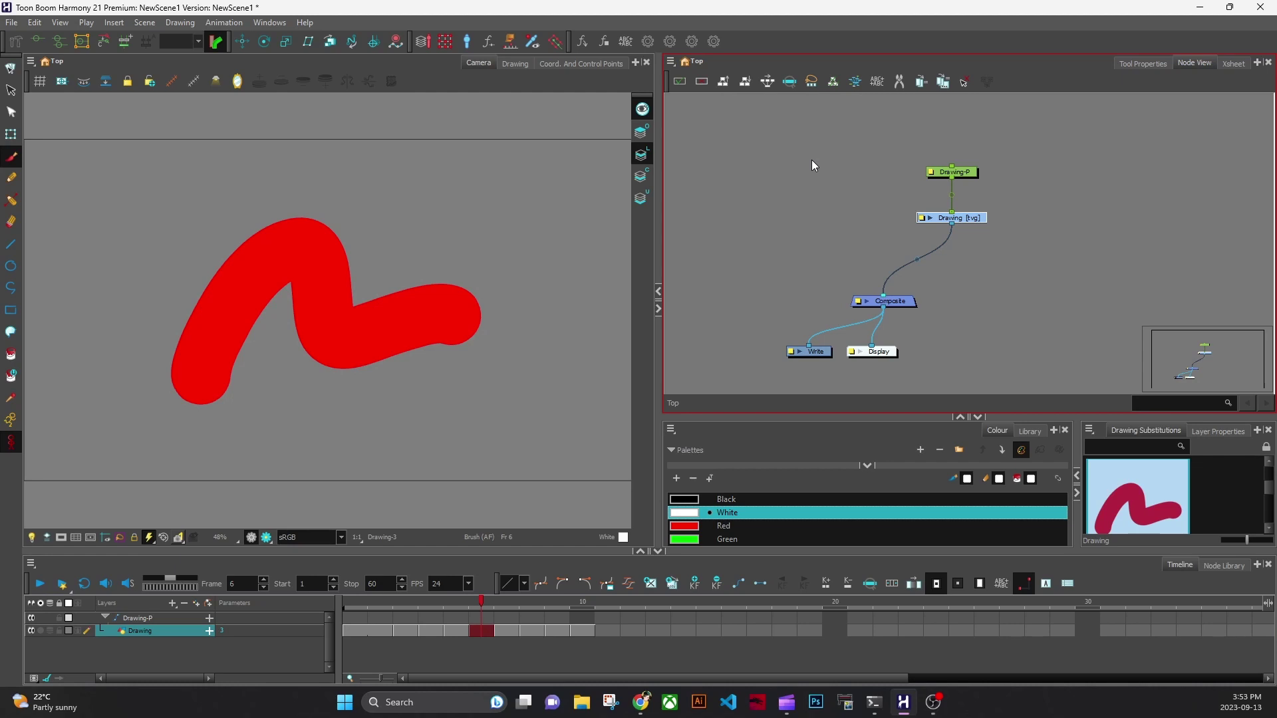
# Step: Open the Keyboard Shortcuts dialog and examine its command categories and shortcut assignment options
pyautogui.click(34, 22)
pyautogui.click(114, 410)
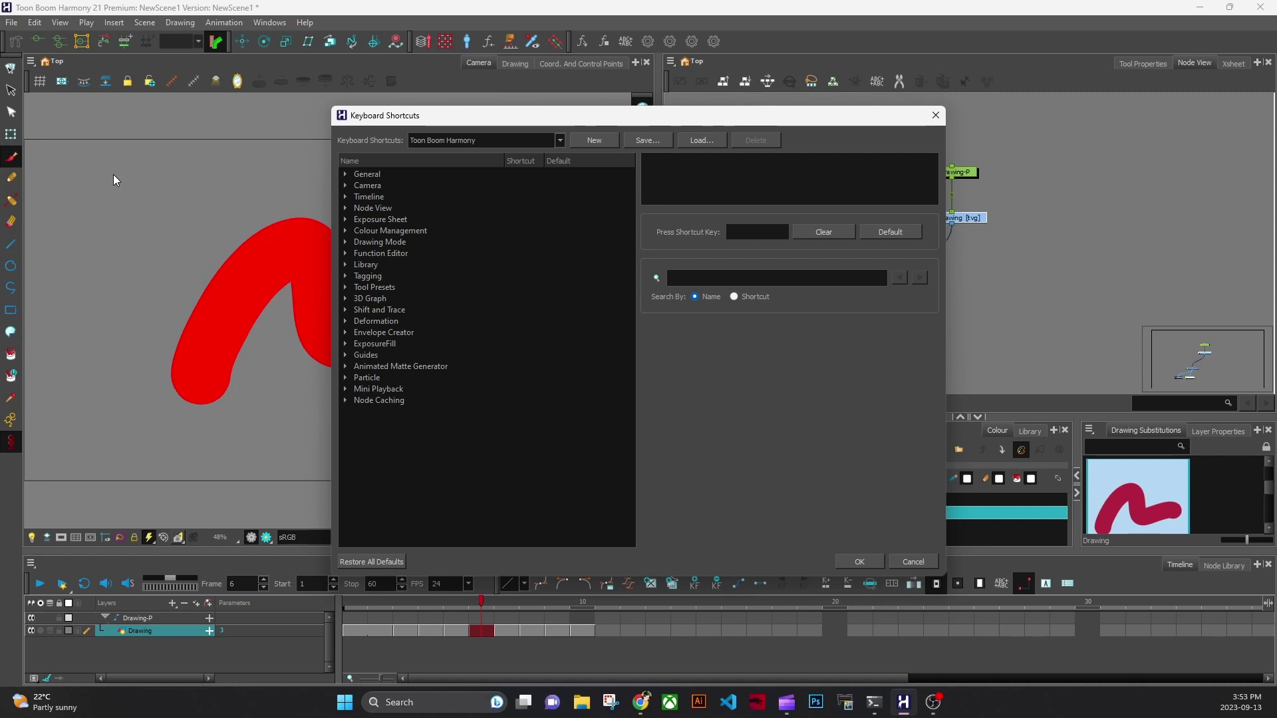
pyautogui.click(870, 561)
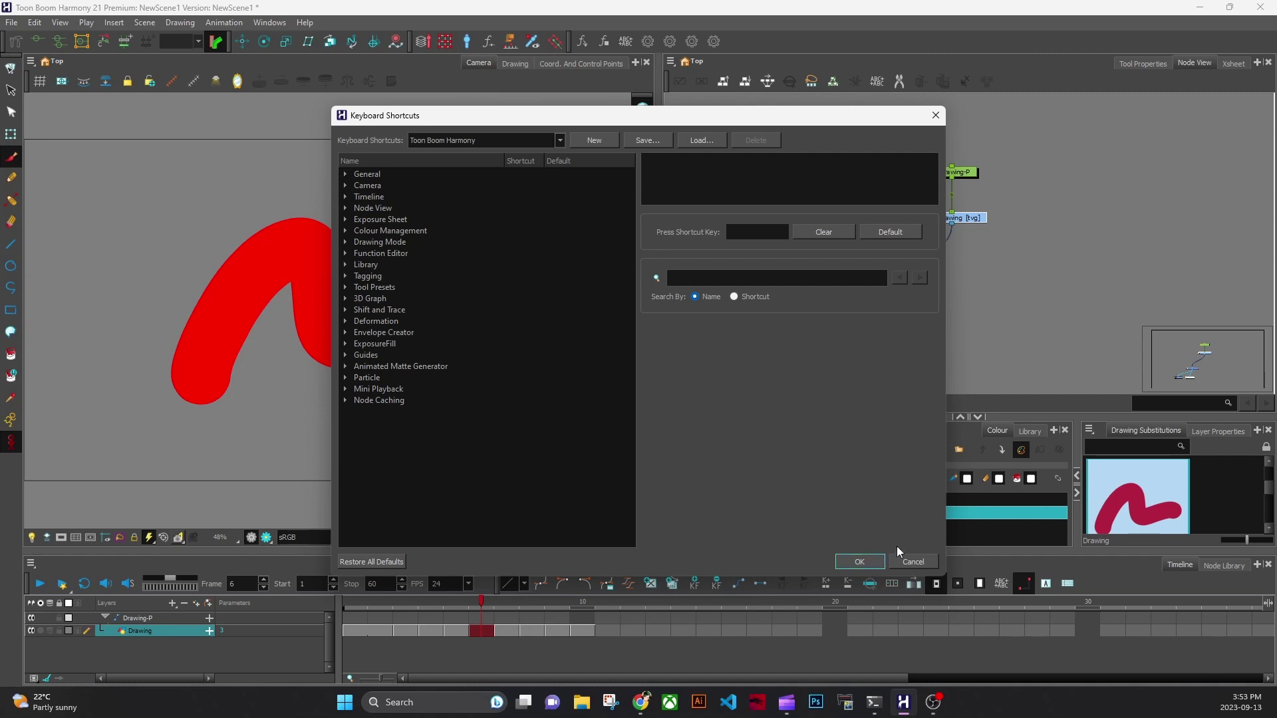